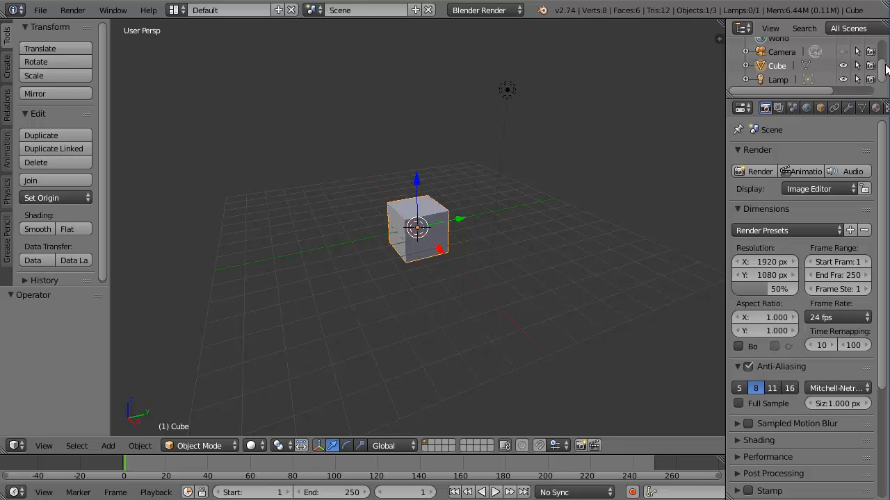
Turn off the Lamp's viewport visibility in the Outliner
{"action": "left_click", "coordinate": [843, 79]}
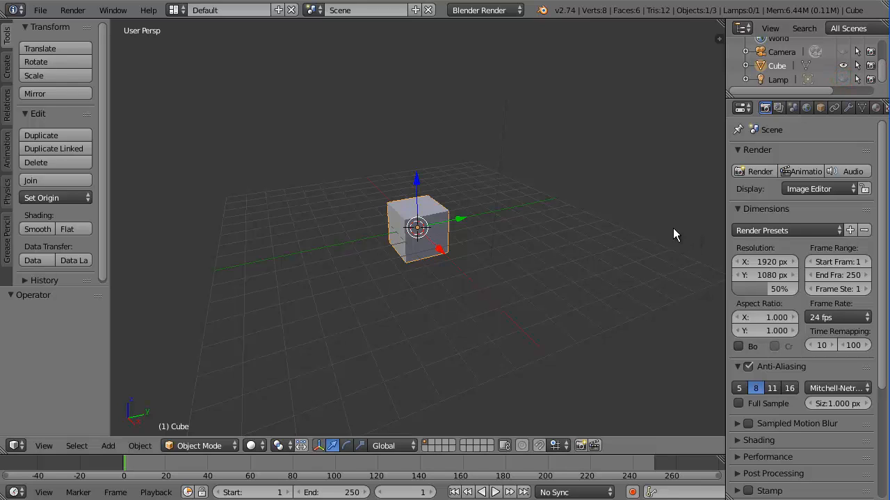
Replace the default cube with a cylinder rotated 90° in front view to lie sideways
{"action": "key", "text": "x"}
{"action": "left_click", "coordinate": [531, 257]}
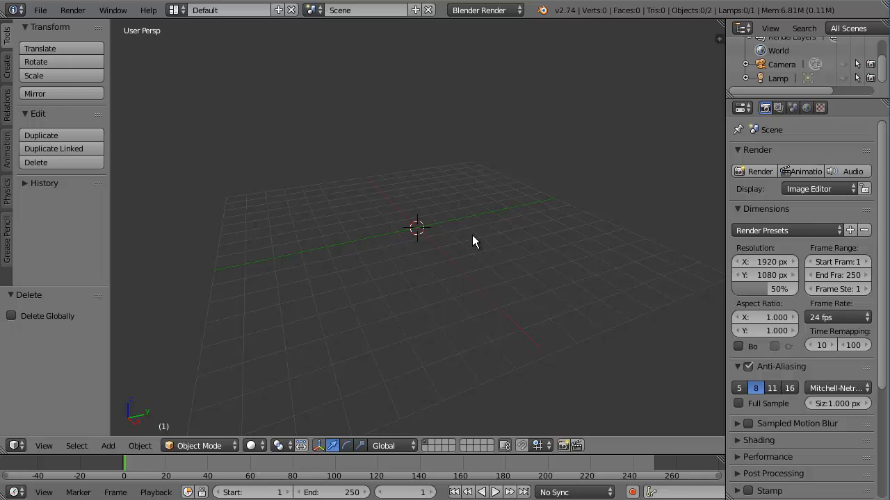
{"action": "key", "text": "shift+a"}
{"action": "mouse_move", "coordinate": [473, 236]}
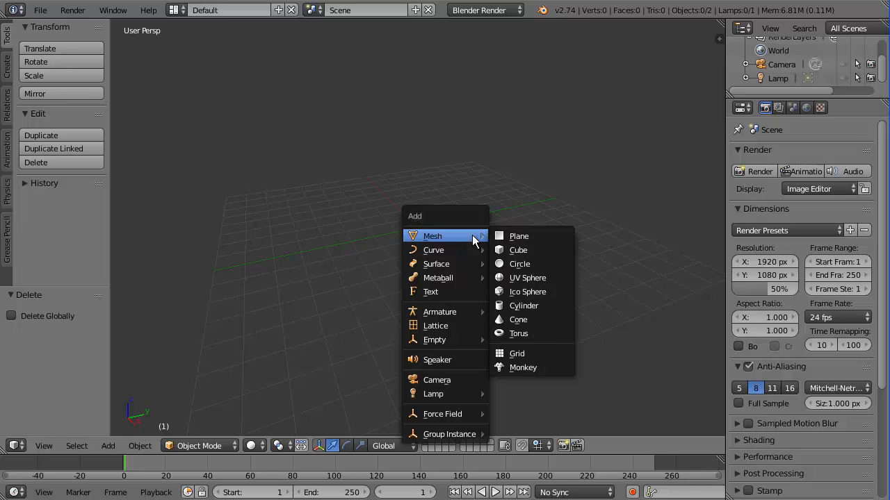
{"action": "left_click", "coordinate": [531, 305]}
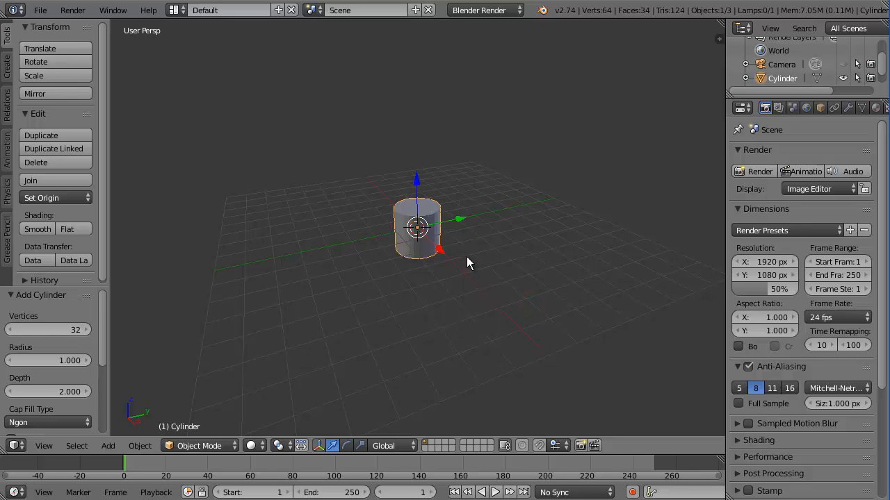
{"action": "key", "text": "KP_1"}
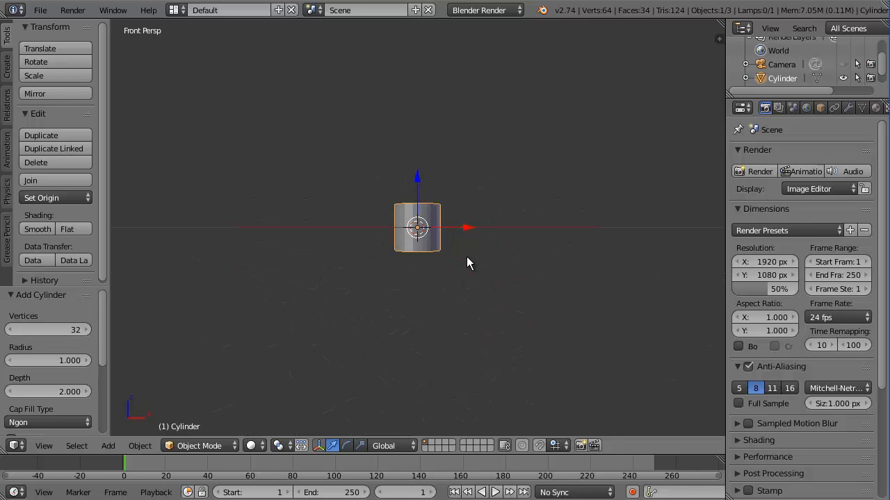
{"action": "type", "text": "r90"}
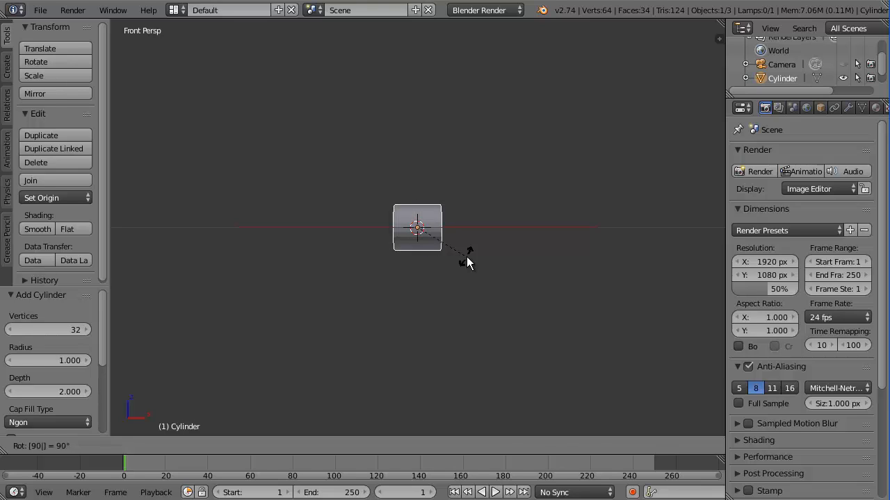
{"action": "key", "text": "Return"}
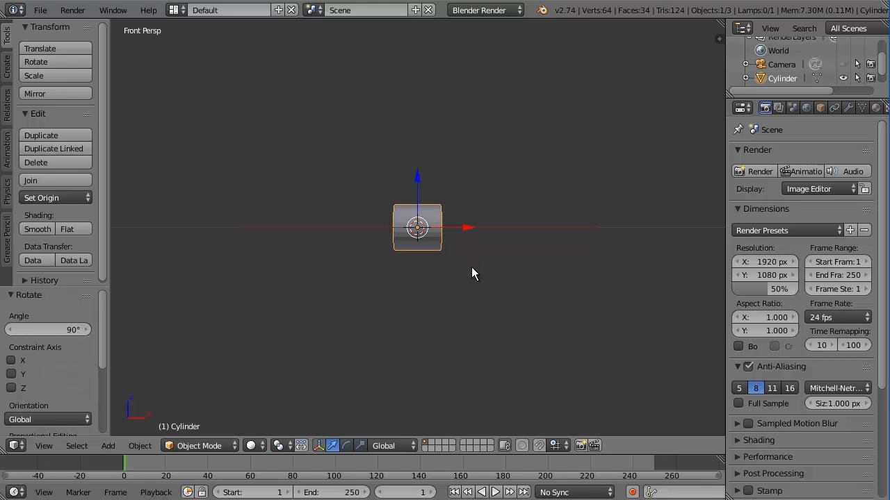
Shrink the cylinder, then stretch it about 12.5 along X into a long rod
{"action": "middle_click_drag", "start_coordinate": [472, 271], "coordinate": [472, 232]}
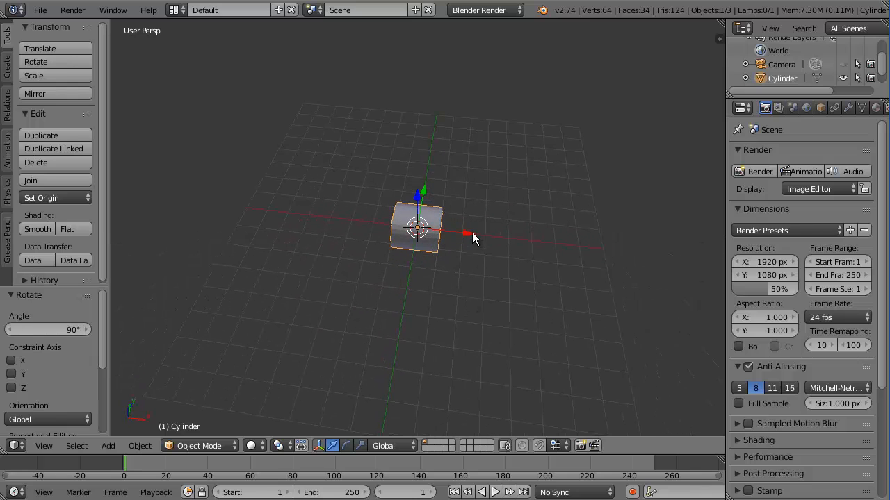
{"action": "key", "text": "s"}
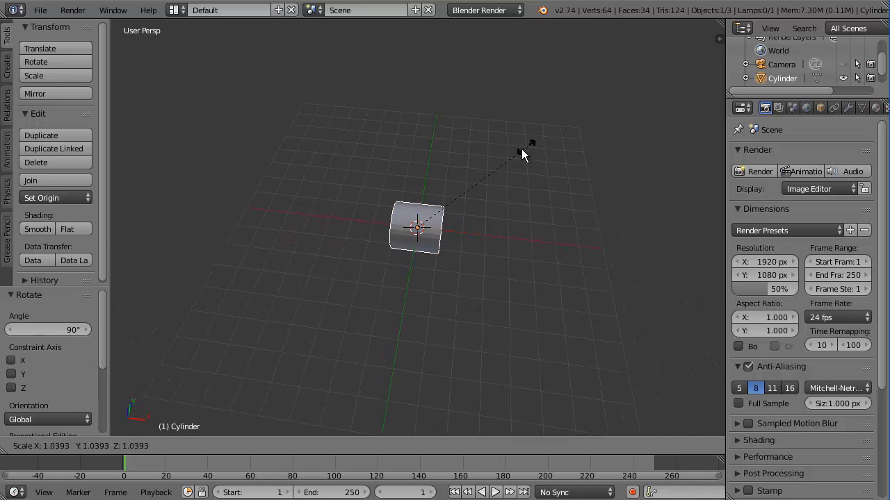
{"action": "left_click", "coordinate": [474, 177]}
{"action": "scroll", "coordinate": [448, 271], "scroll_direction": "up", "scroll_amount": 3}
{"action": "scroll", "coordinate": [450, 271], "scroll_direction": "down", "scroll_amount": 5}
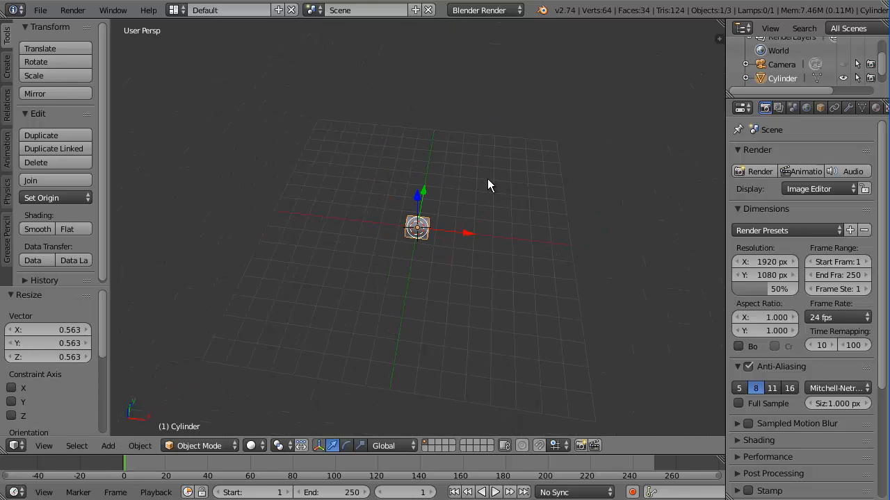
{"action": "key", "text": "s"}
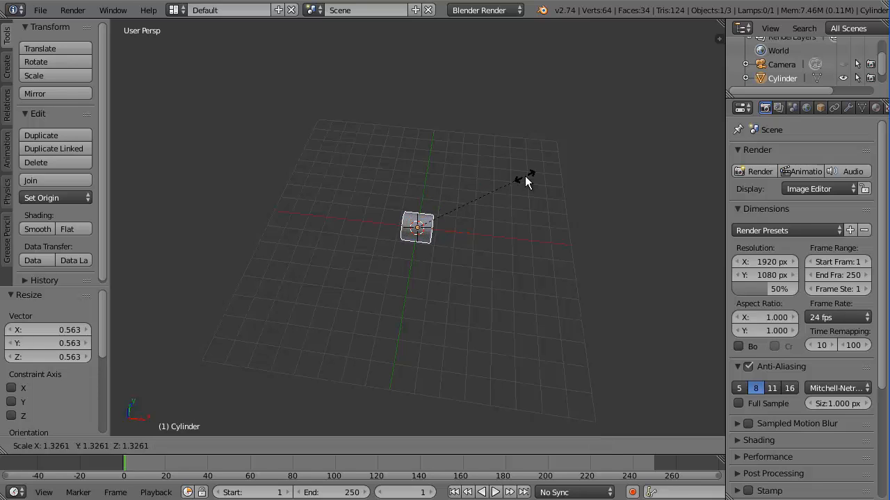
{"action": "key", "text": "x"}
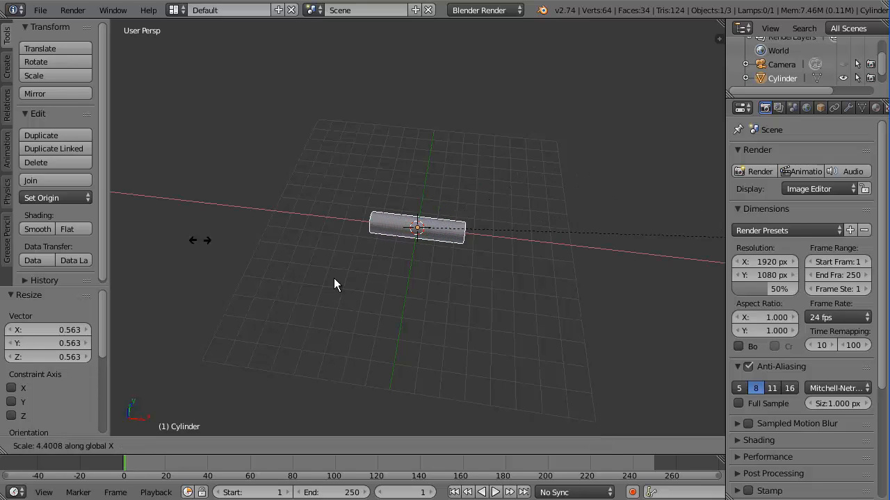
{"action": "left_click", "coordinate": [313, 316]}
Orbit around the rod, then switch to front orthographic view in wireframe
{"action": "middle_click_drag", "start_coordinate": [435, 312], "coordinate": [348, 290]}
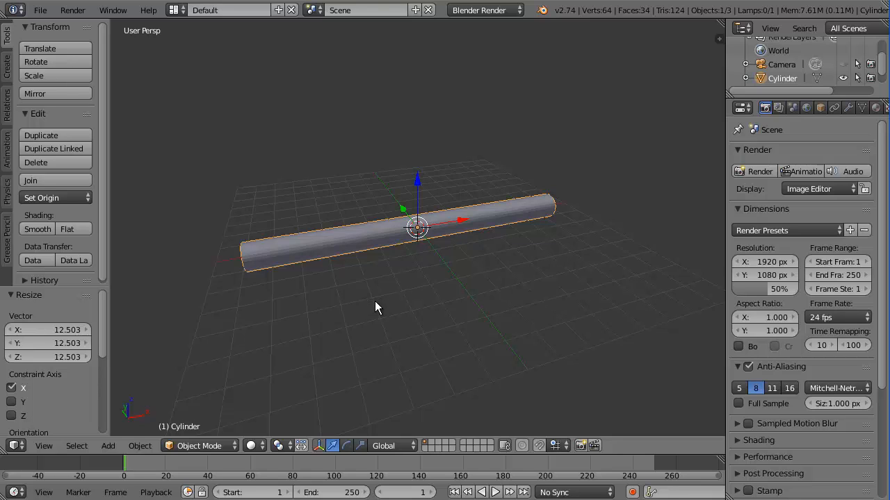
{"action": "middle_click_drag", "start_coordinate": [300, 269], "coordinate": [381, 279]}
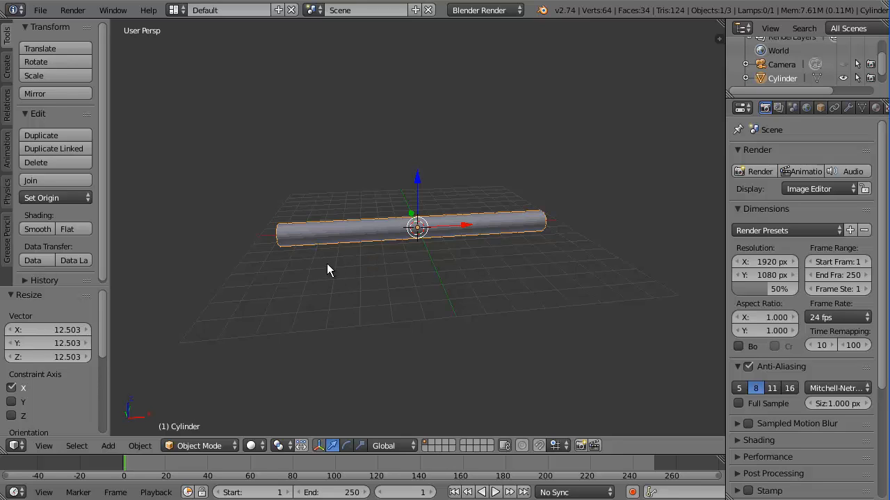
{"action": "key", "text": "KP_1"}
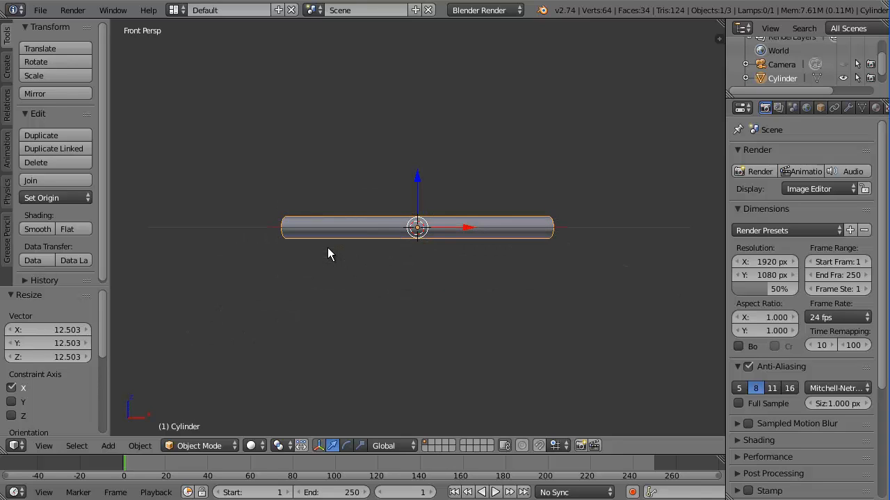
{"action": "key", "text": "KP_5"}
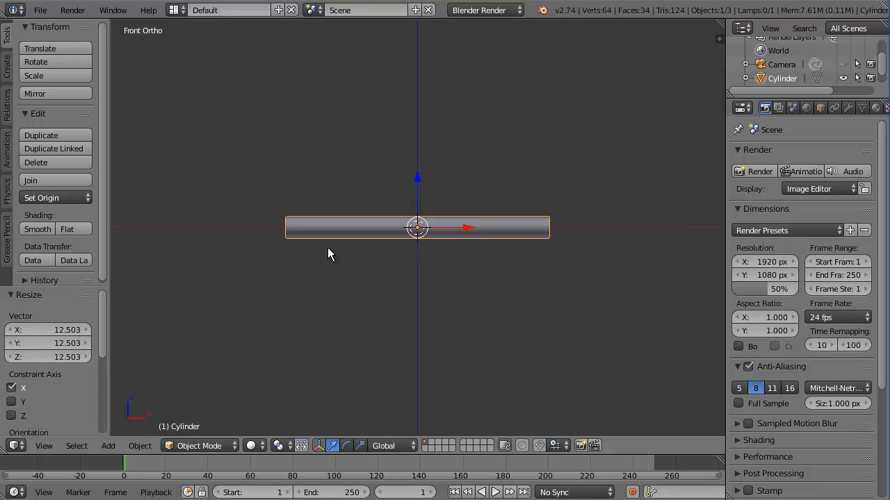
{"action": "key", "text": "z"}
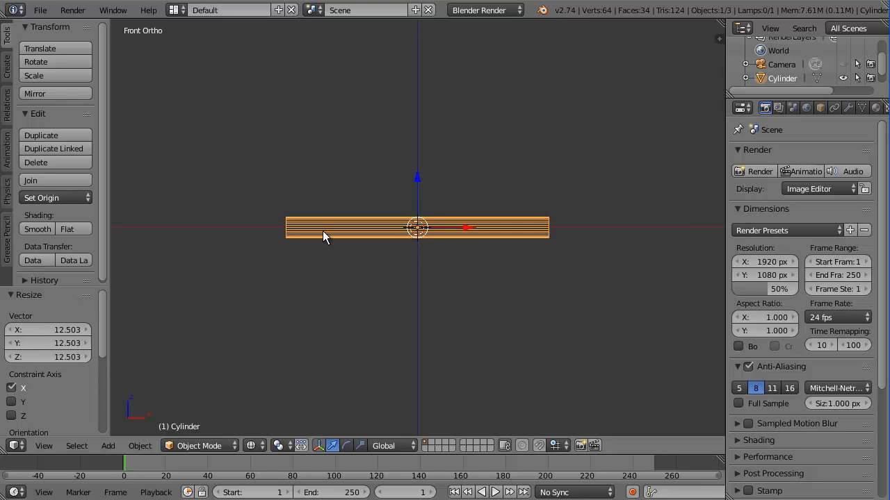
{"action": "scroll", "coordinate": [322, 236], "scroll_direction": "up", "scroll_amount": 3}
{"action": "scroll", "coordinate": [322, 236], "scroll_direction": "down", "scroll_amount": 1}
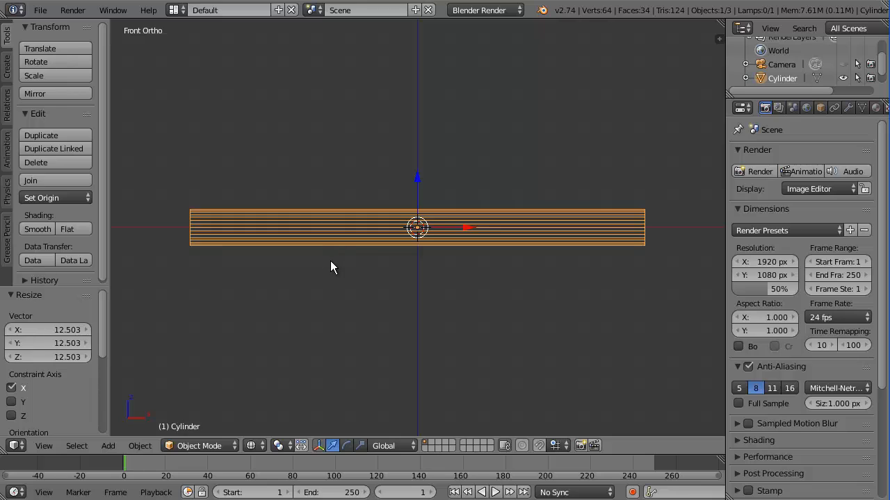
Select the cylinder, enter Edit Mode with nothing selected, and add a loop cut near the right end
{"action": "key", "text": "a"}
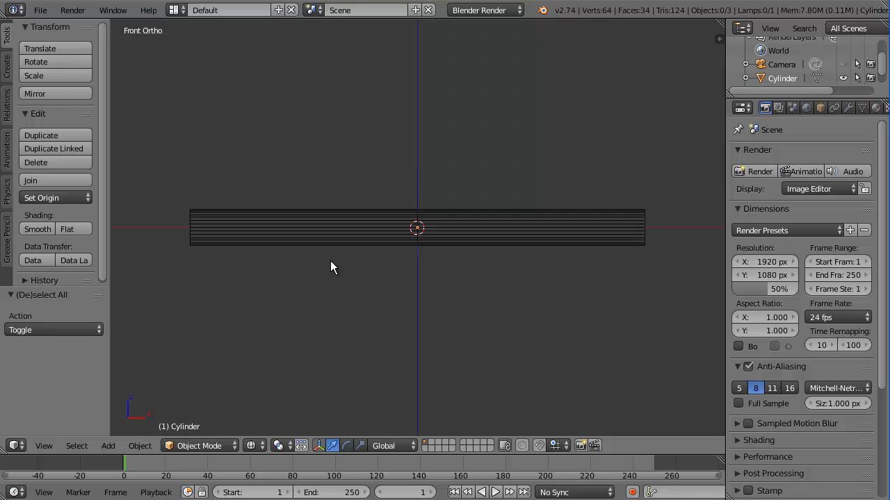
{"action": "right_click", "coordinate": [382, 226]}
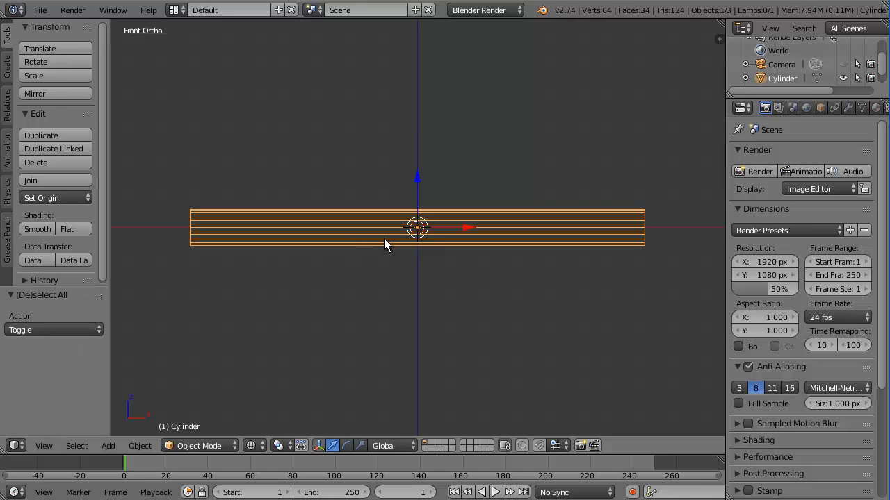
{"action": "key", "text": "Tab"}
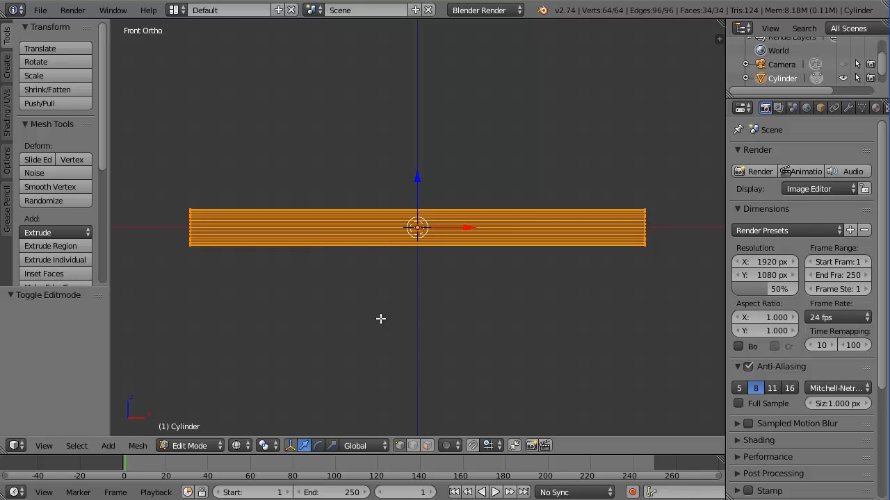
{"action": "key", "text": "a"}
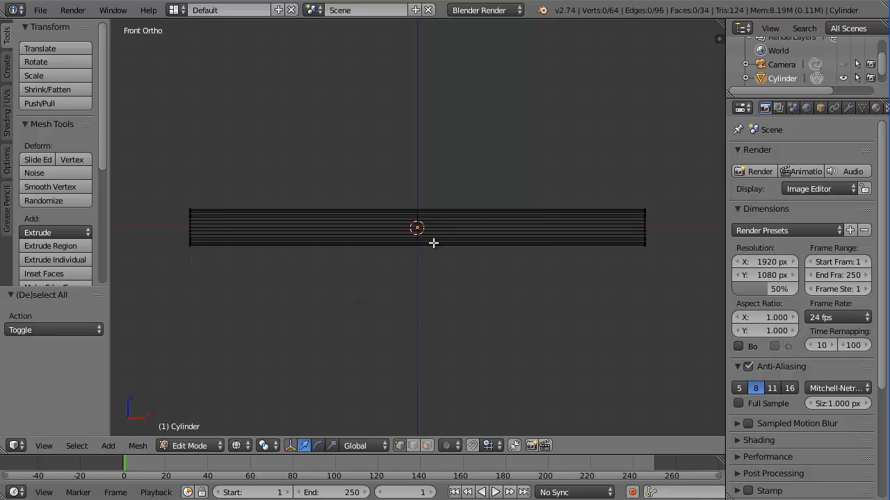
{"action": "key", "text": "ctrl+r"}
{"action": "left_click", "coordinate": [415, 228]}
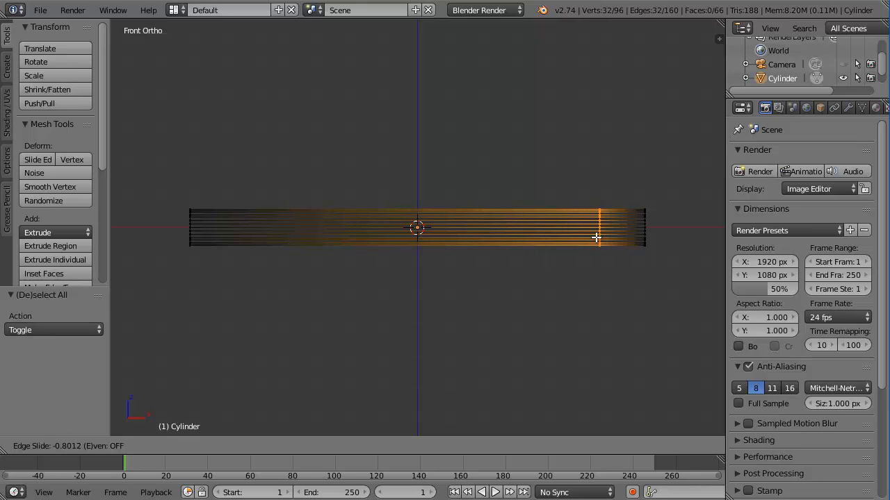
{"action": "left_click", "coordinate": [595, 238]}
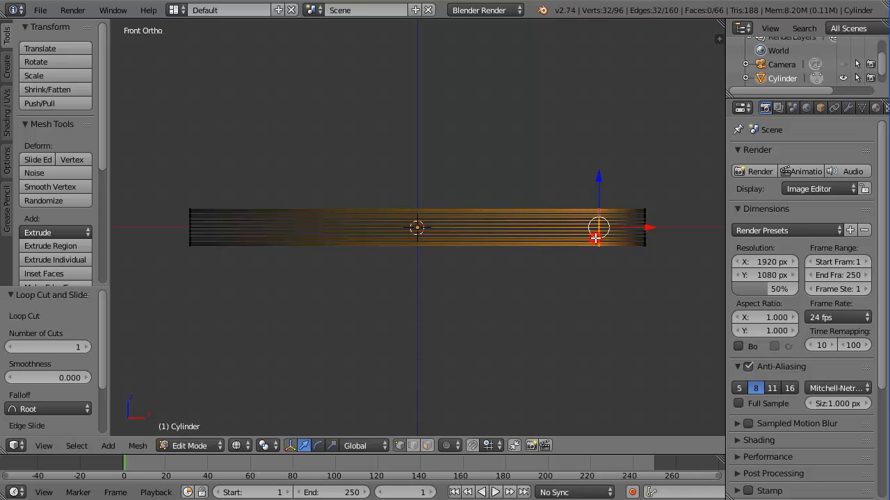
Zoom in on the right end and add three evenly spaced loop cuts there
{"action": "scroll", "coordinate": [631, 223], "scroll_direction": "up", "scroll_amount": 4}
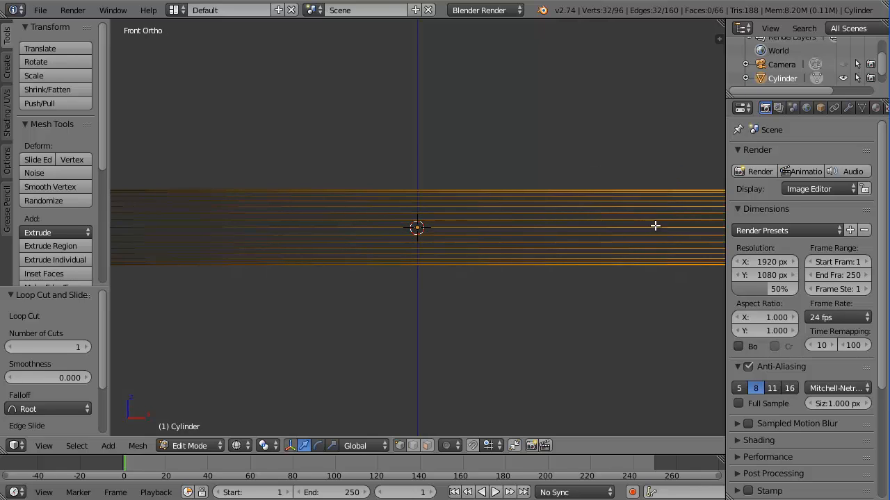
{"action": "middle_click_drag", "start_coordinate": [600, 226], "coordinate": [201, 222], "text": "shift"}
{"action": "middle_click_drag", "start_coordinate": [413, 215], "coordinate": [368, 239], "text": "shift"}
{"action": "scroll", "coordinate": [403, 237], "scroll_direction": "up", "scroll_amount": 2}
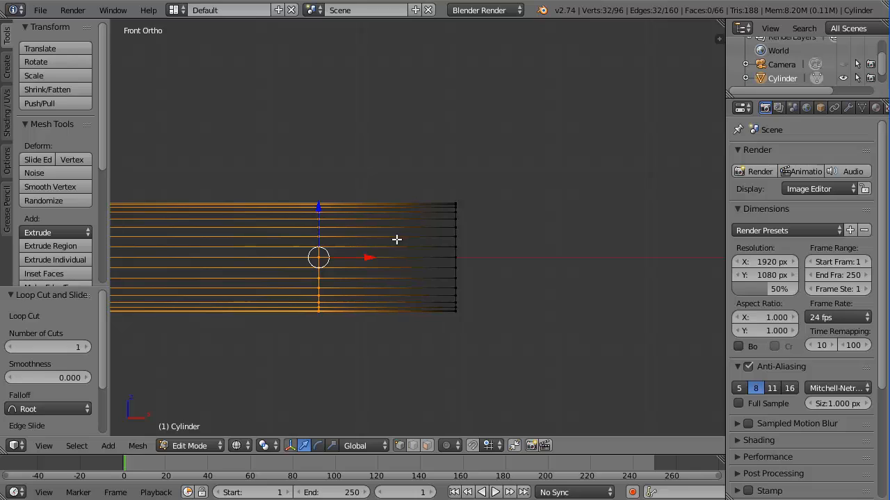
{"action": "key", "text": "ctrl+r"}
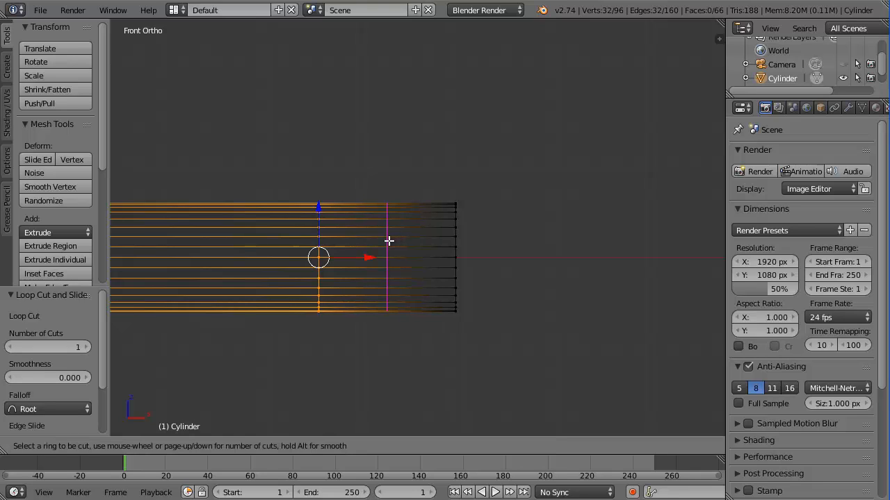
{"action": "scroll", "coordinate": [389, 240], "scroll_direction": "up", "scroll_amount": 1}
{"action": "scroll", "coordinate": [388, 241], "scroll_direction": "up", "scroll_amount": 1}
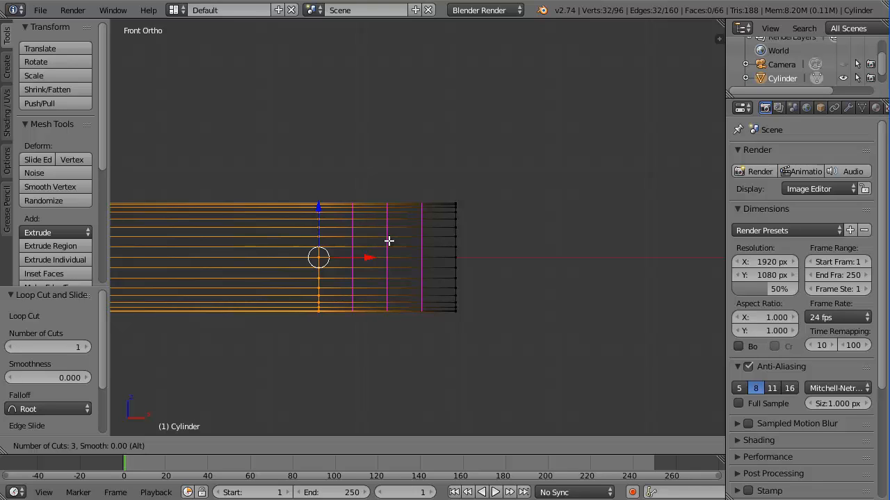
{"action": "left_click", "coordinate": [388, 240]}
{"action": "right_click", "coordinate": [389, 242]}
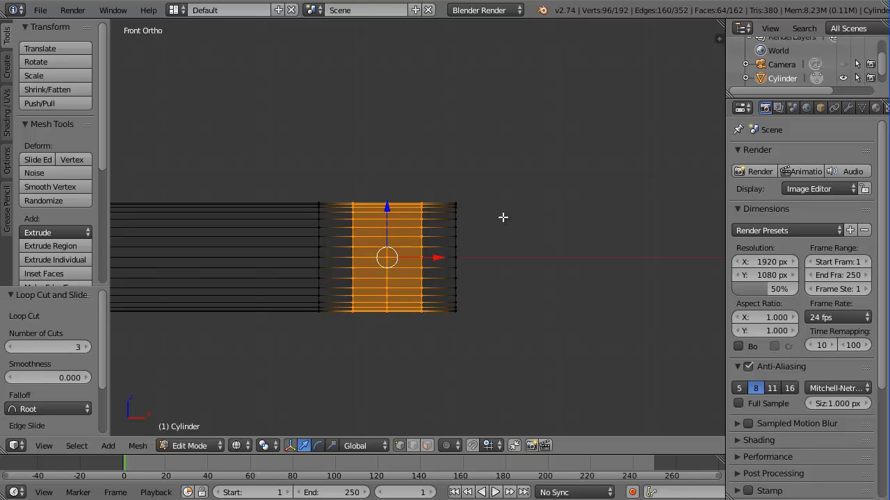
{"action": "key", "text": "a"}
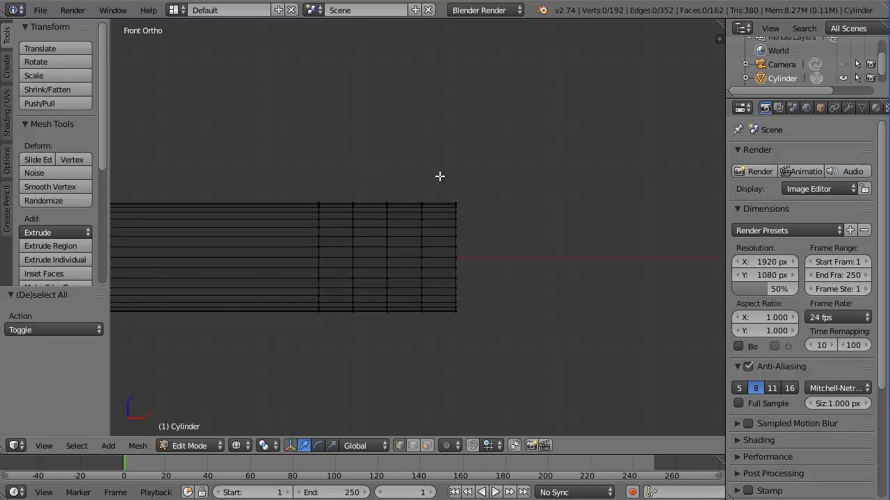
Box-select the right-end rings and scale them down to 0.85, then the end rings to 0.704
{"action": "key", "text": "b"}
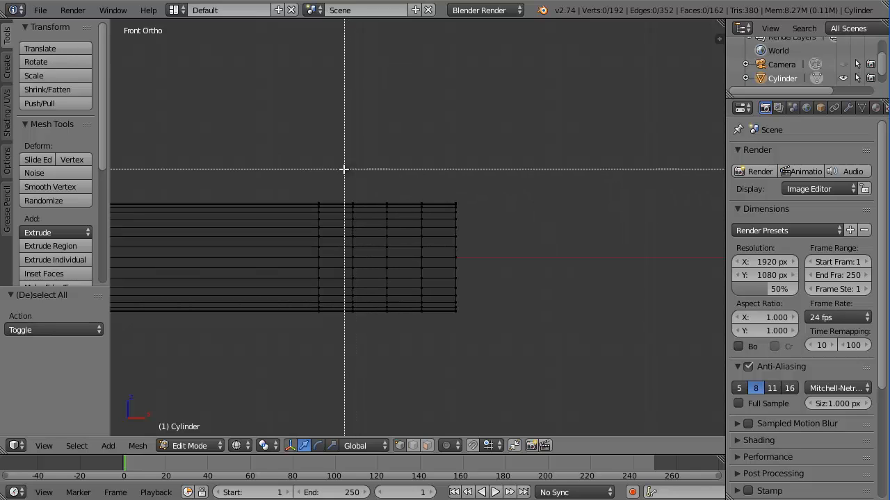
{"action": "left_click_drag", "start_coordinate": [344, 169], "coordinate": [528, 361]}
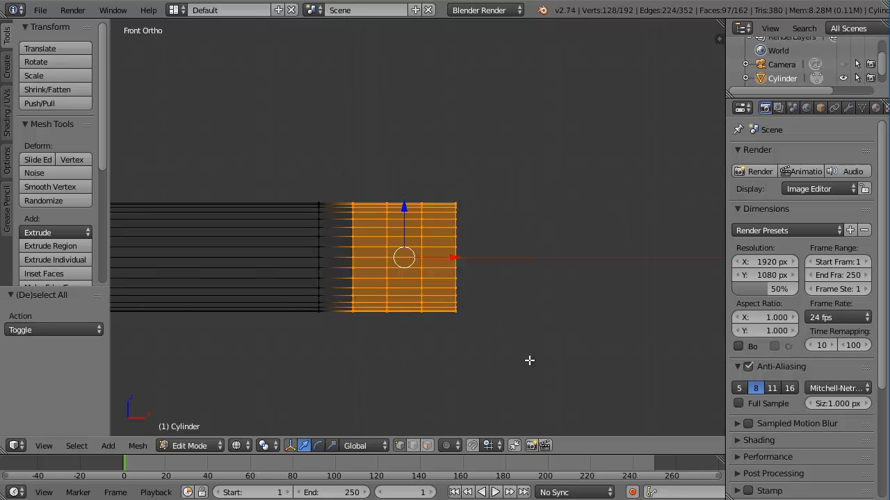
{"action": "key", "text": "s"}
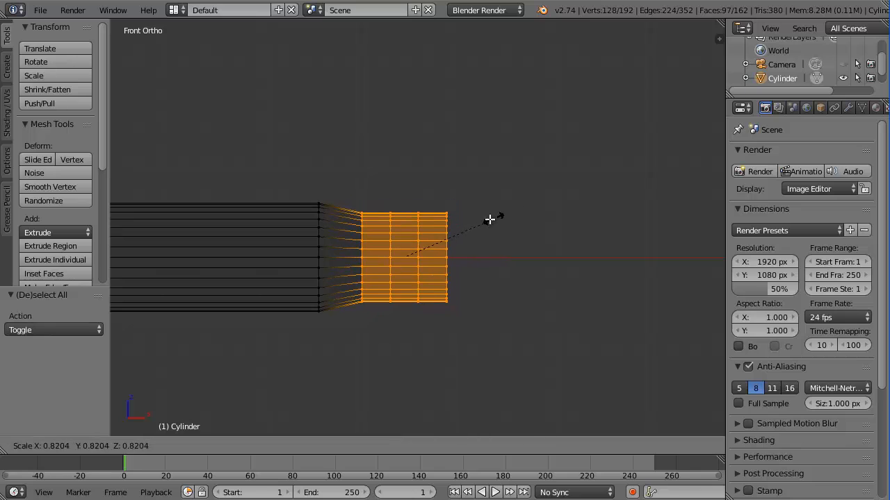
{"action": "left_click", "coordinate": [494, 211]}
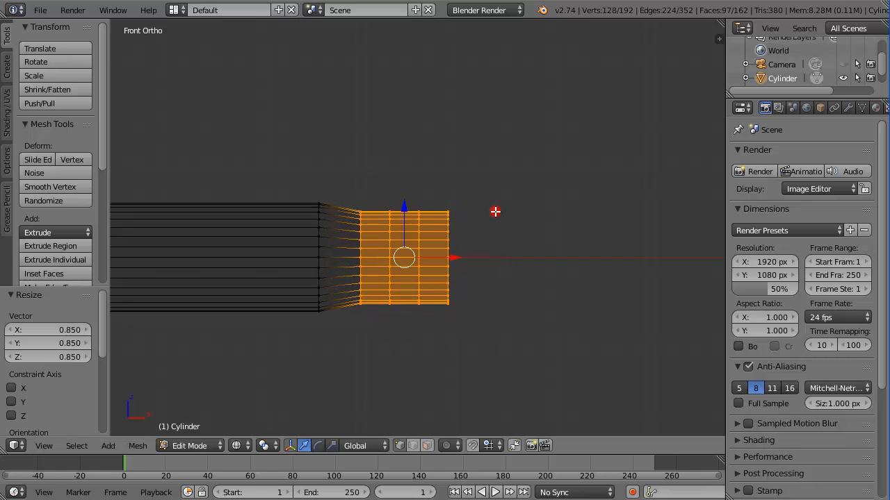
{"action": "key", "text": "a"}
{"action": "key", "text": "b"}
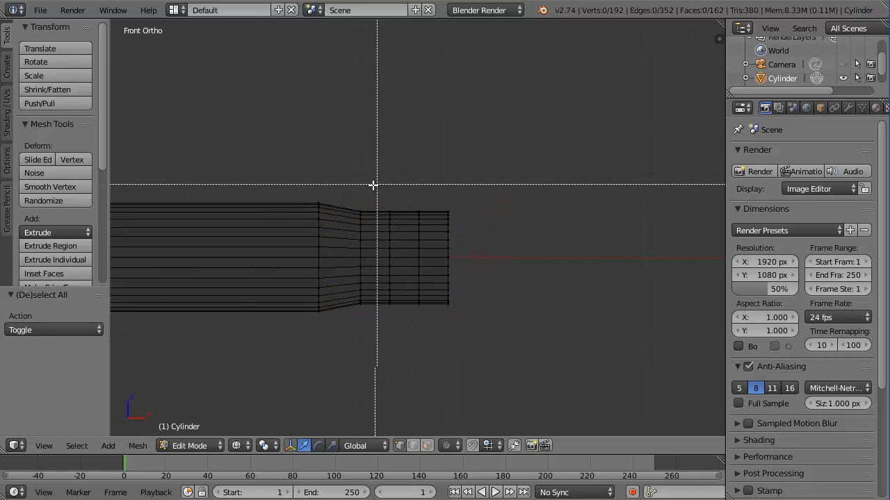
{"action": "left_click_drag", "start_coordinate": [376, 185], "coordinate": [513, 314]}
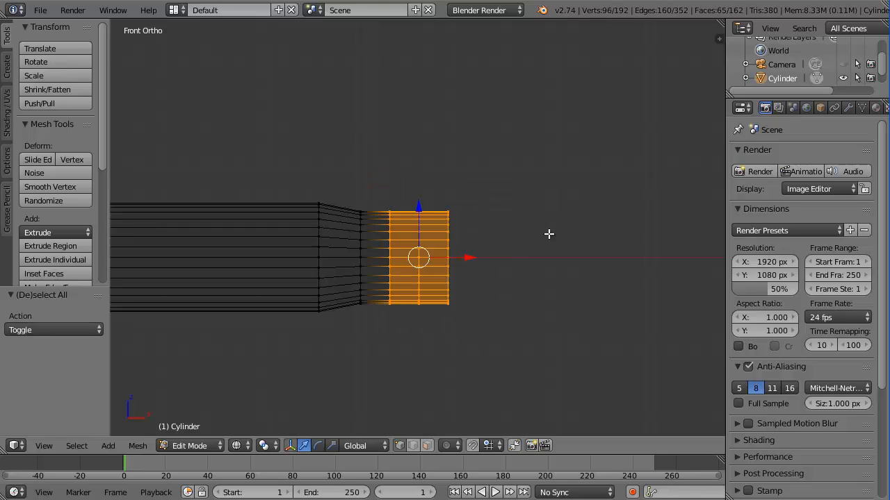
{"action": "key", "text": "s"}
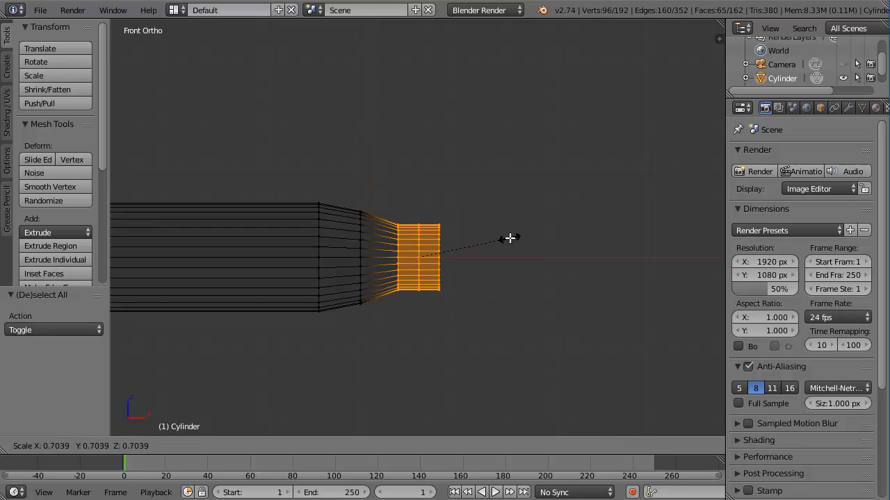
{"action": "left_click", "coordinate": [509, 239]}
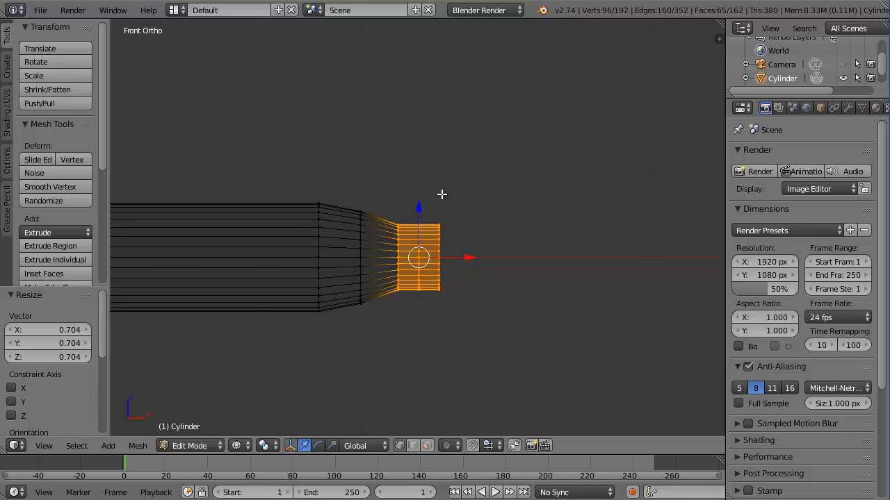
Narrow the two outermost rings further and scale the last ring by 0 to a point
{"action": "key", "text": "a"}
{"action": "left_click_drag", "start_coordinate": [405, 199], "coordinate": [484, 305]}
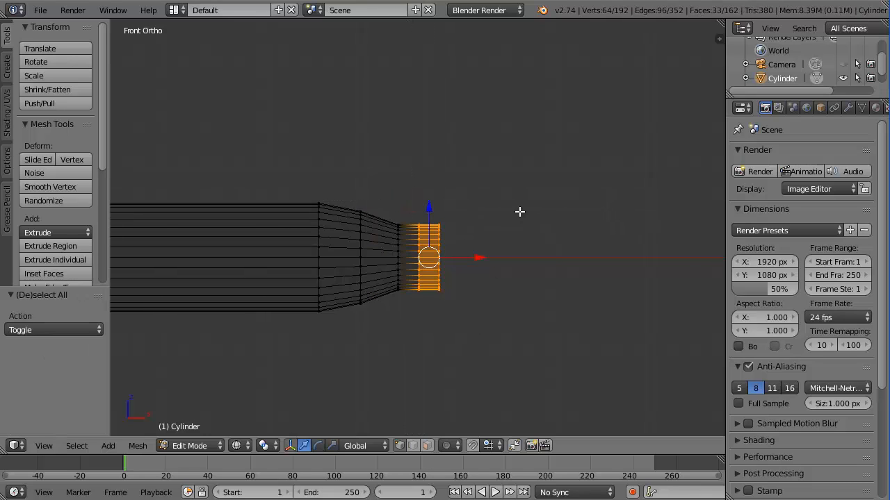
{"action": "key", "text": "s"}
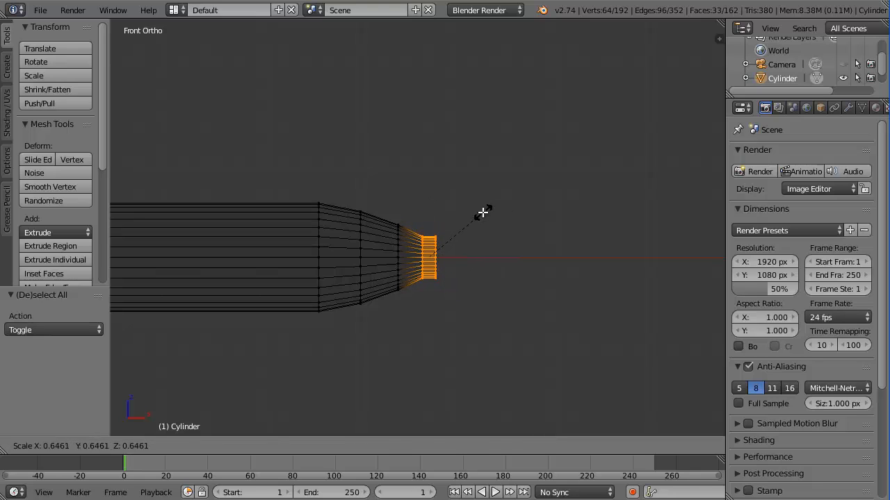
{"action": "left_click", "coordinate": [479, 212]}
{"action": "key", "text": "a"}
{"action": "key", "text": "b"}
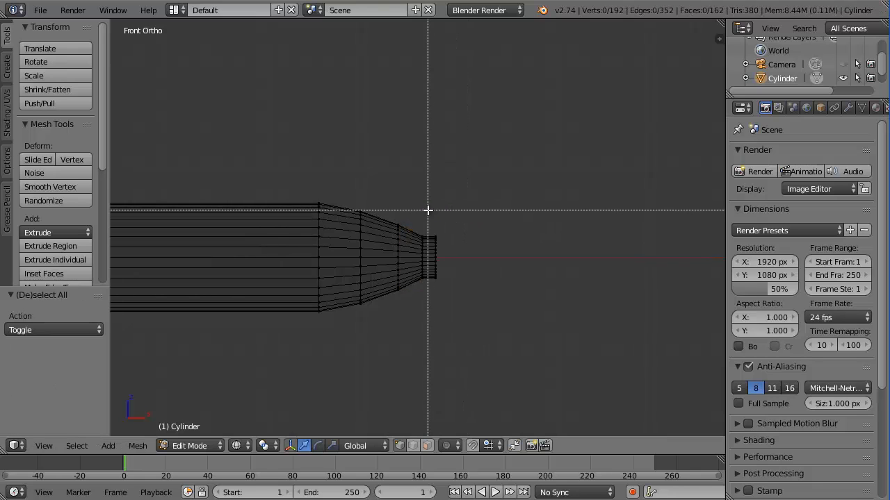
{"action": "mouse_move", "coordinate": [425, 207]}
{"action": "left_mouse_down"}
{"action": "mouse_move", "coordinate": [465, 318]}
{"action": "mouse_move", "coordinate": [479, 307]}
{"action": "left_mouse_up"}
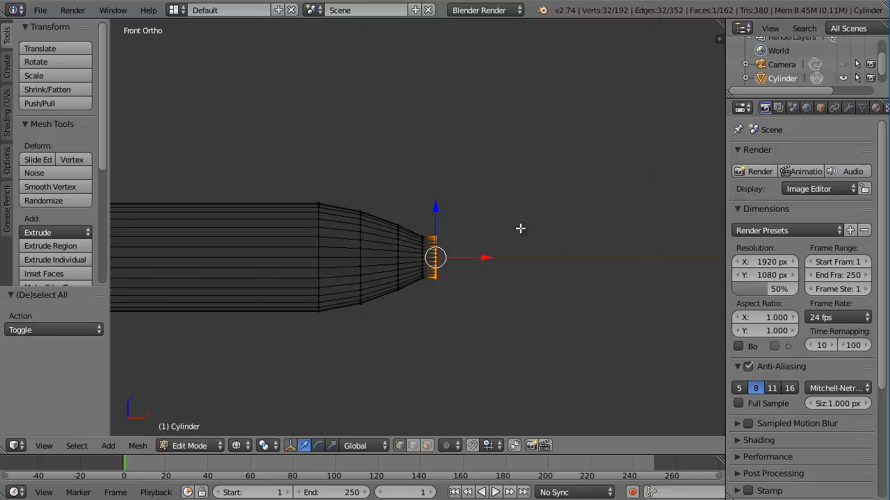
{"action": "key", "text": "s"}
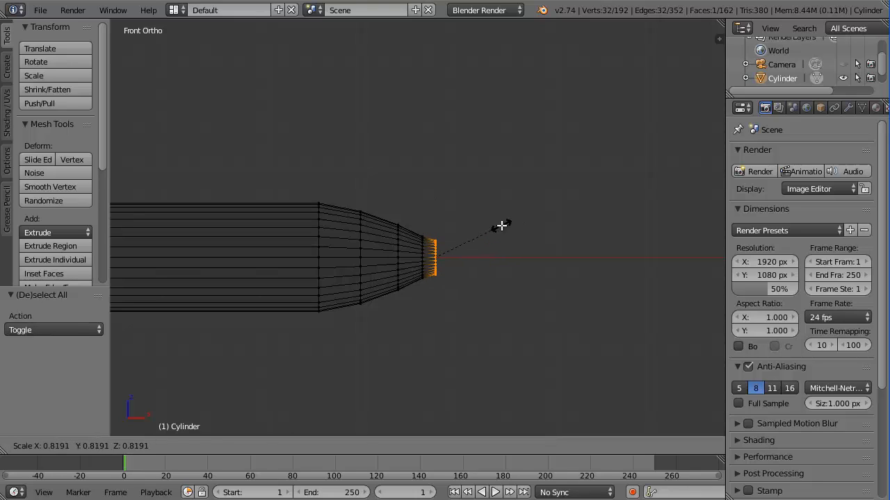
{"action": "type", "text": "0"}
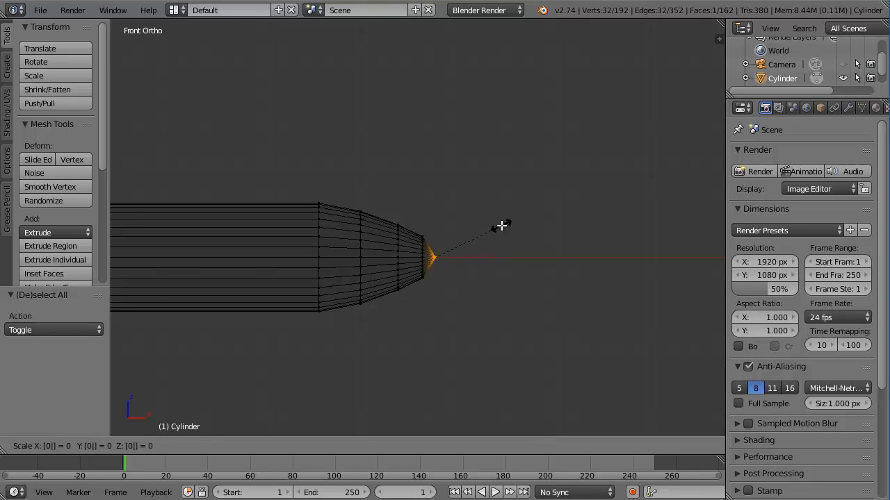
{"action": "key", "text": "Return"}
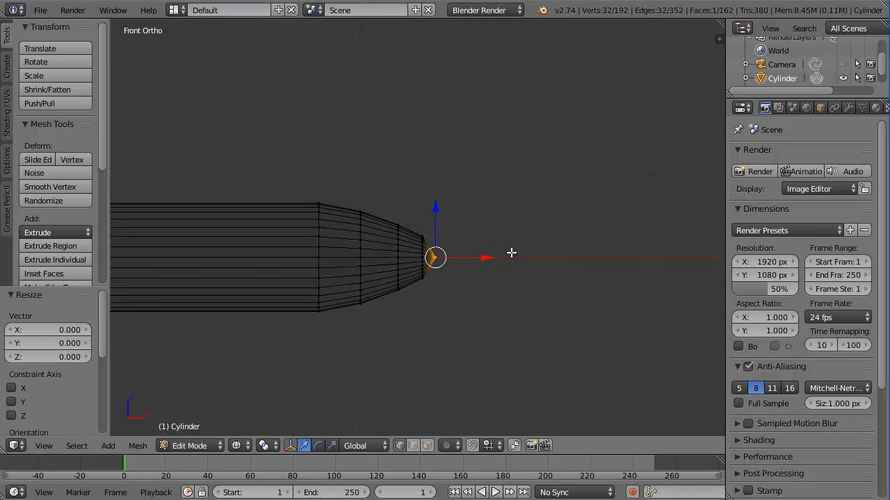
{"action": "key", "text": "a"}
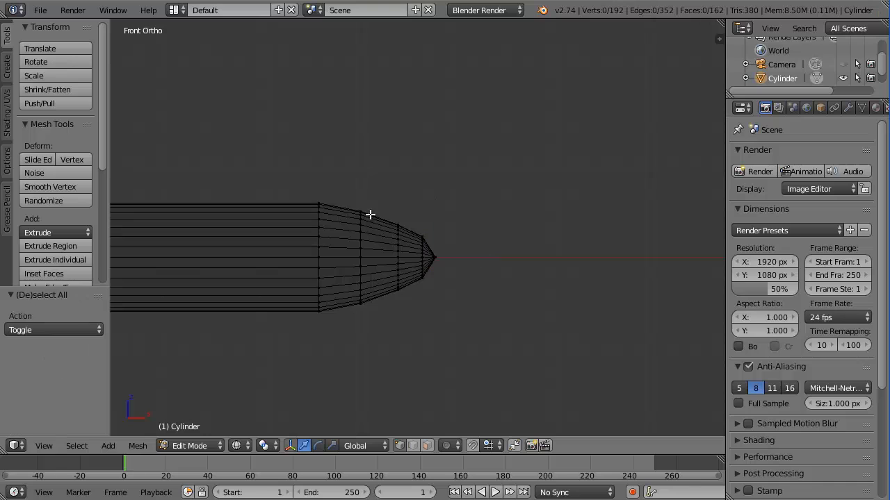
Nudge the nose section and tip vertices slightly left along X to round the tip
{"action": "key", "text": "b"}
{"action": "left_click_drag", "start_coordinate": [342, 197], "coordinate": [499, 338]}
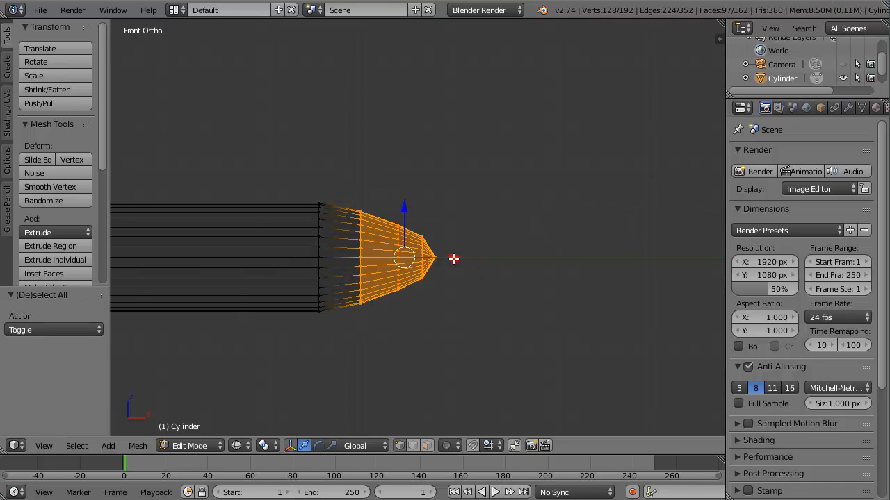
{"action": "left_click_drag", "start_coordinate": [455, 258], "coordinate": [452, 257]}
{"action": "key", "text": "a"}
{"action": "key", "text": "b"}
{"action": "left_click_drag", "start_coordinate": [381, 209], "coordinate": [452, 290]}
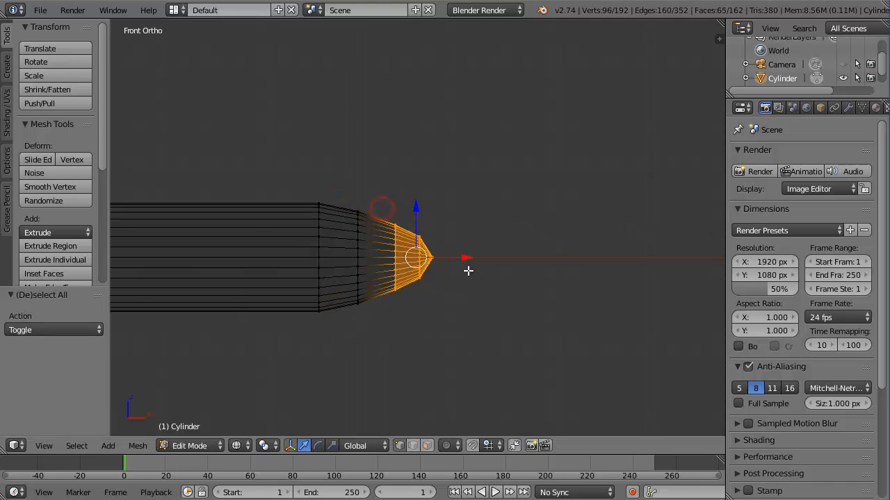
{"action": "left_click_drag", "start_coordinate": [463, 258], "coordinate": [455, 258]}
{"action": "key", "text": "a"}
{"action": "key", "text": "b"}
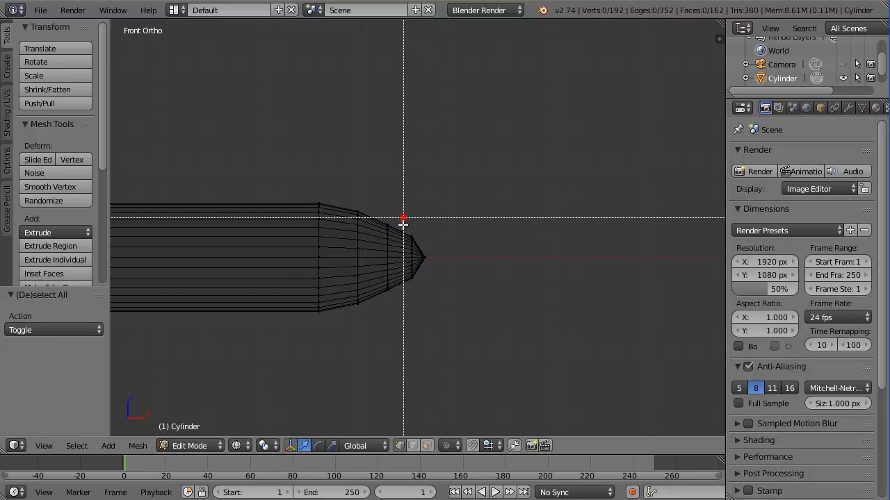
{"action": "left_click_drag", "start_coordinate": [403, 216], "coordinate": [460, 261]}
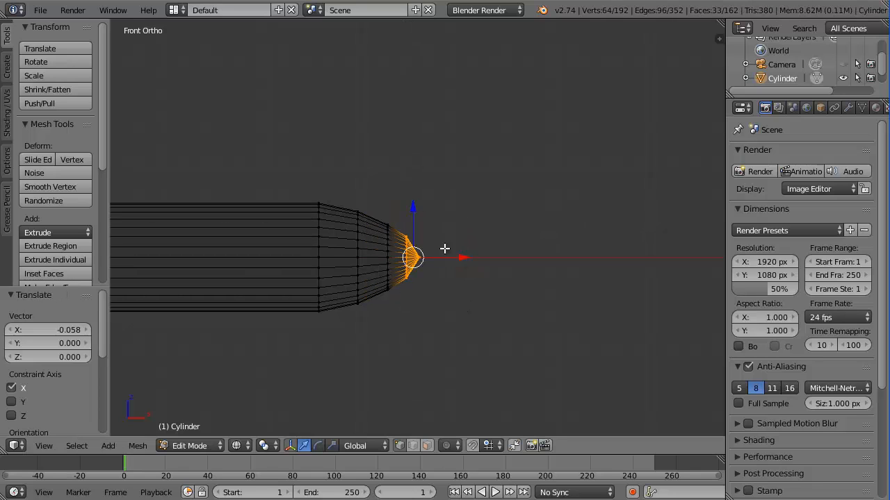
{"action": "key", "text": "a"}
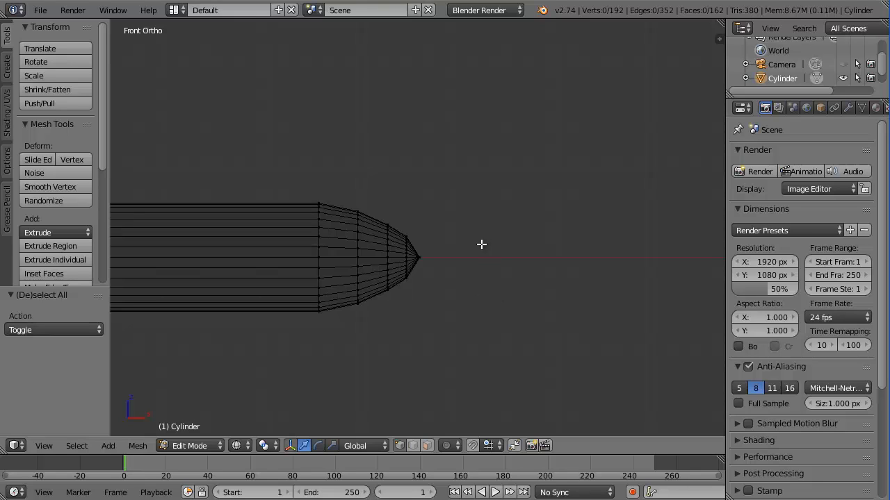
In front view, slide a new loop cut near the fuselage's left end and box-select the left end ring
{"action": "scroll", "coordinate": [350, 280], "scroll_direction": "down", "scroll_amount": 5}
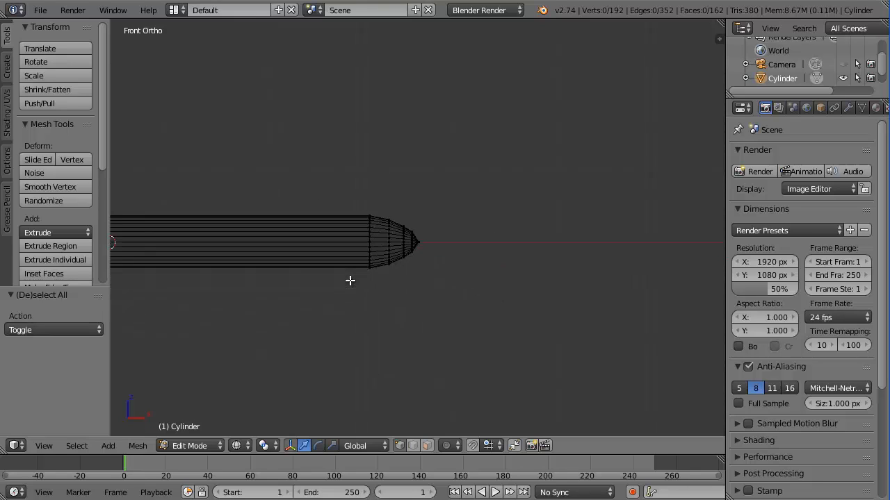
{"action": "middle_click_drag", "start_coordinate": [337, 289], "coordinate": [342, 288]}
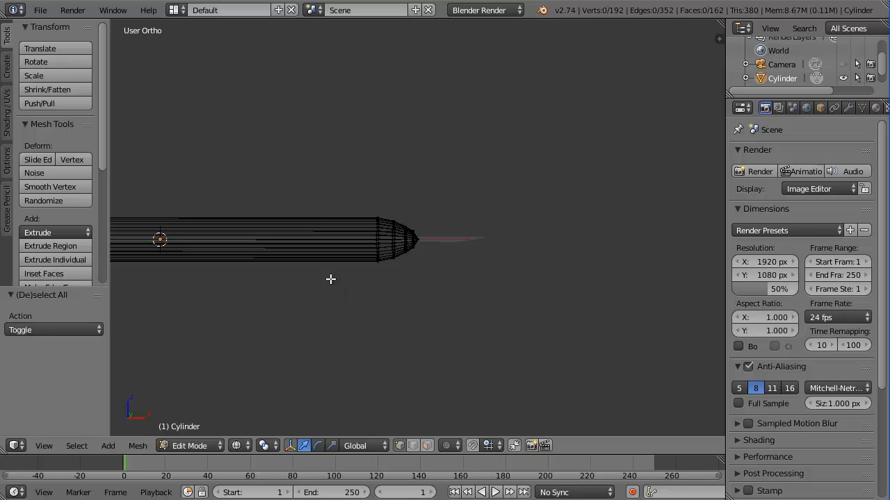
{"action": "key", "text": "KP_1"}
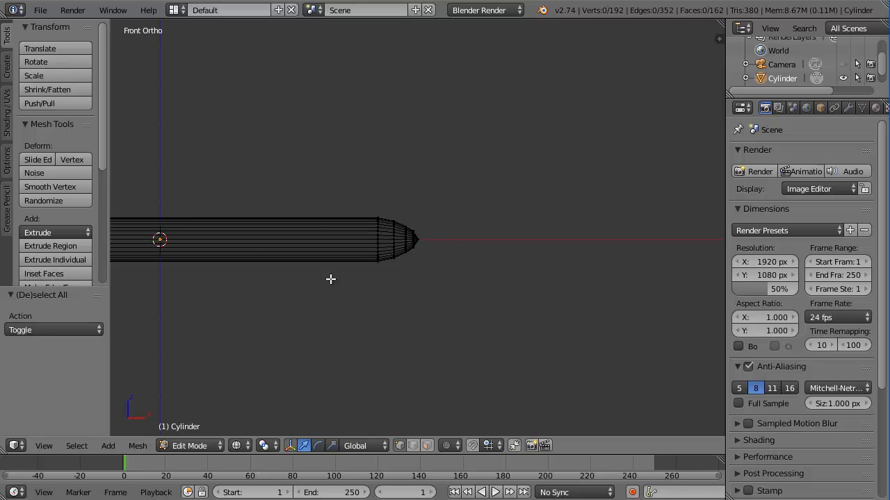
{"action": "middle_click_drag", "start_coordinate": [268, 248], "coordinate": [345, 246], "text": "shift"}
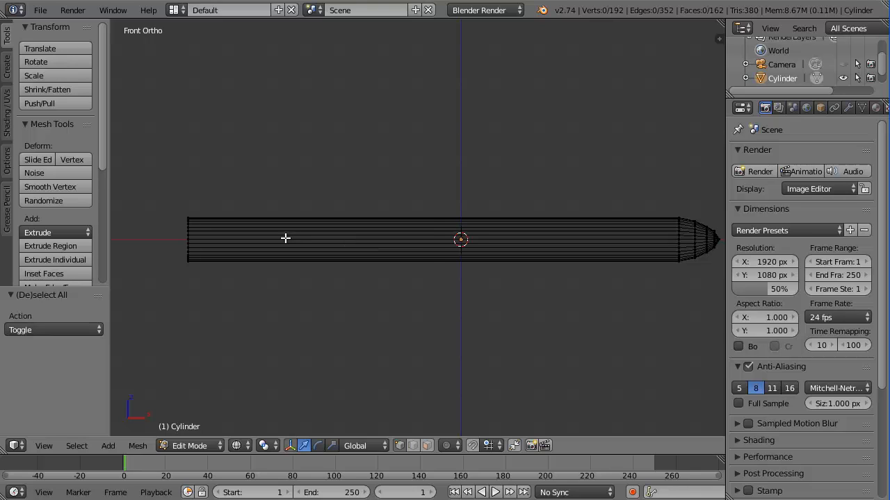
{"action": "key", "text": "ctrl+r"}
{"action": "left_click", "coordinate": [308, 242]}
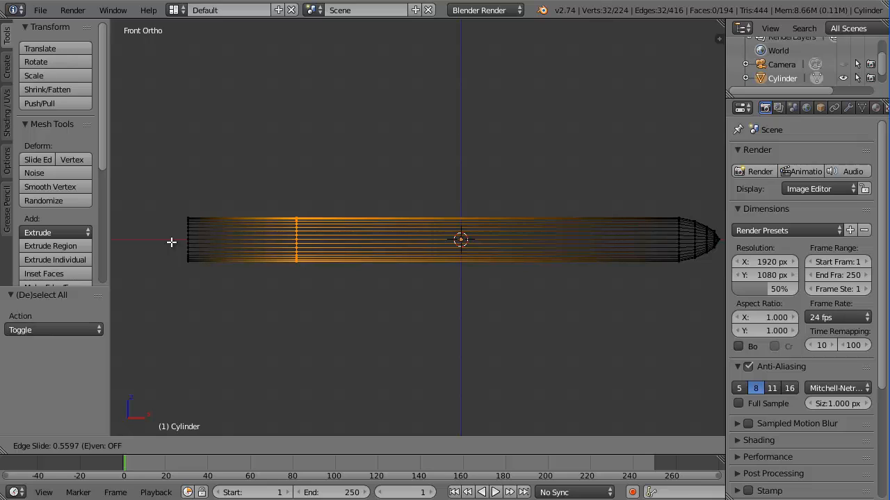
{"action": "left_click", "coordinate": [171, 242]}
{"action": "key", "text": "a"}
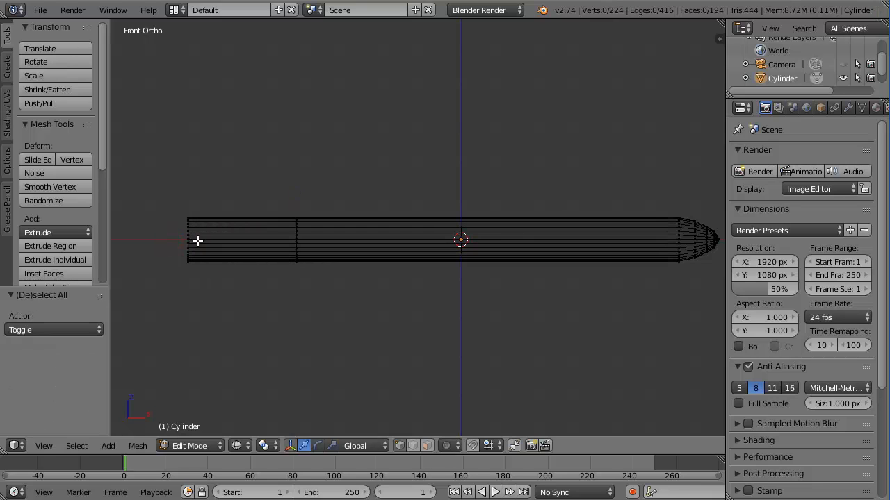
{"action": "key", "text": "b"}
{"action": "left_click_drag", "start_coordinate": [169, 195], "coordinate": [211, 299]}
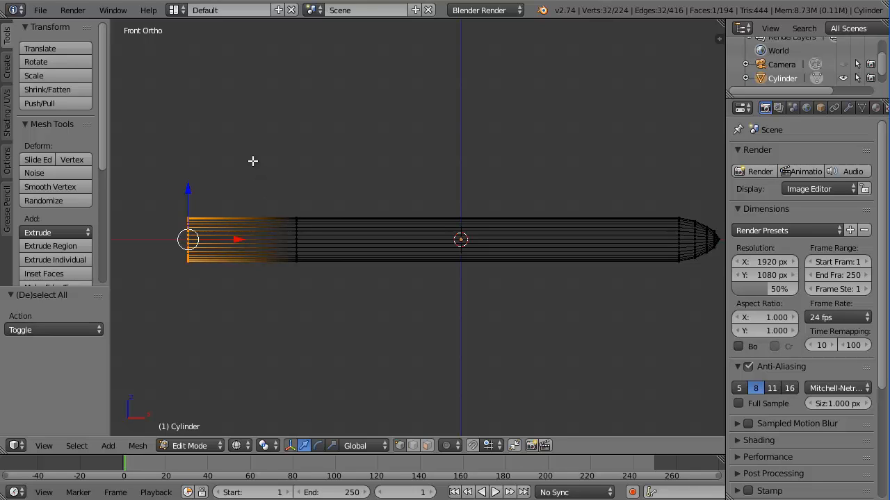
Shrink the tail ring to 0.664 and raise it 0.161 along Z
{"action": "key", "text": "s"}
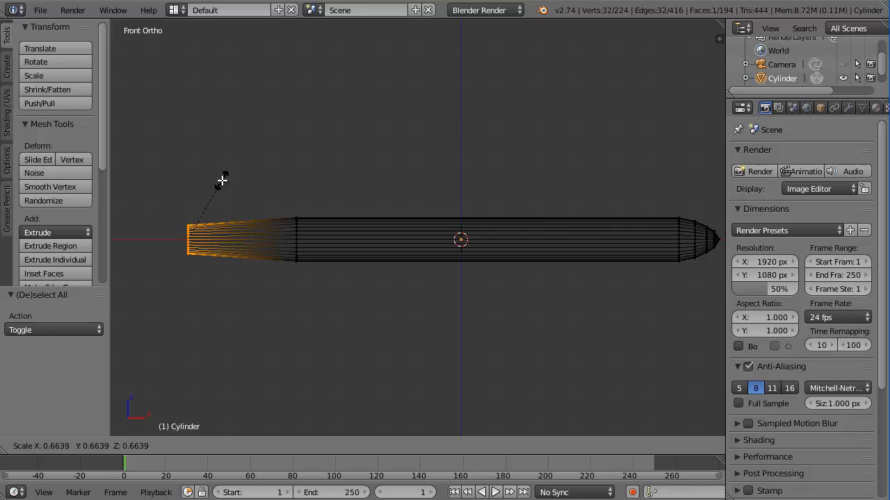
{"action": "left_click", "coordinate": [221, 180]}
{"action": "key", "text": "g"}
{"action": "key", "text": "z"}
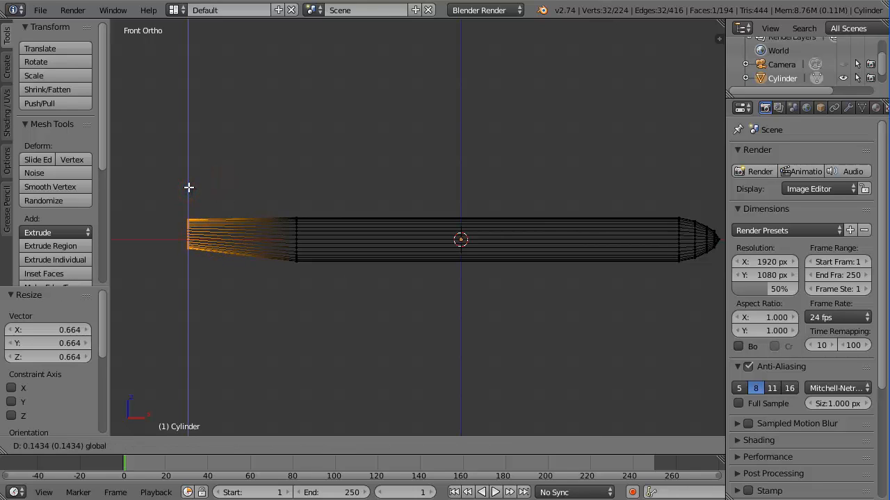
{"action": "left_click", "coordinate": [189, 186]}
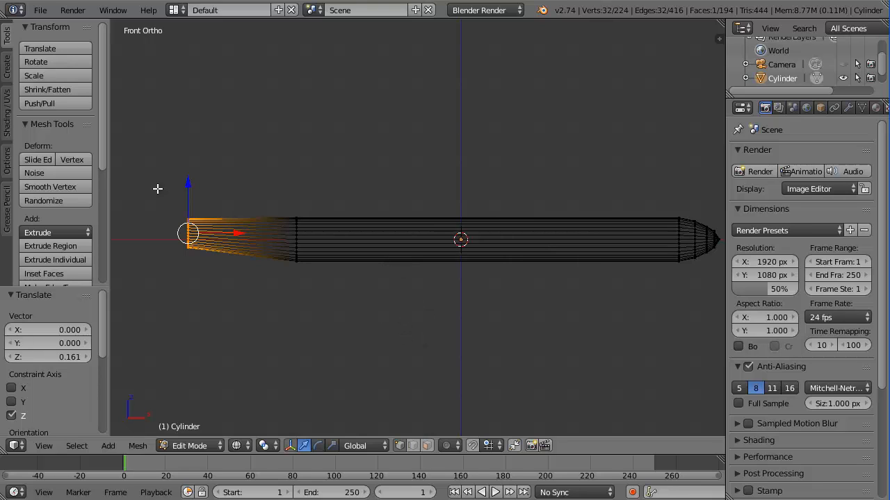
Select the tail-end vertices and pull them 0.323 further left along X
{"action": "key", "text": "a"}
{"action": "left_click_drag", "start_coordinate": [163, 173], "coordinate": [336, 347]}
{"action": "right_click_drag", "start_coordinate": [294, 236], "coordinate": [241, 237]}
{"action": "middle_click_drag", "start_coordinate": [249, 301], "coordinate": [320, 308]}
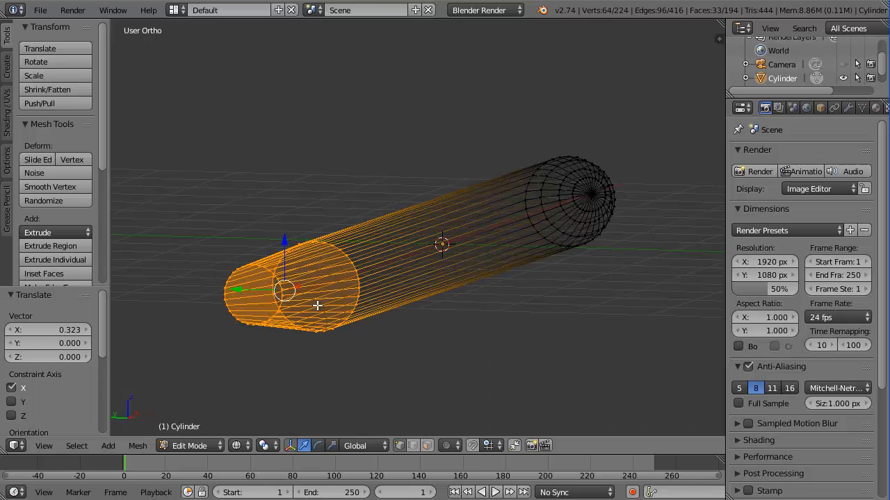
{"action": "key", "text": "a"}
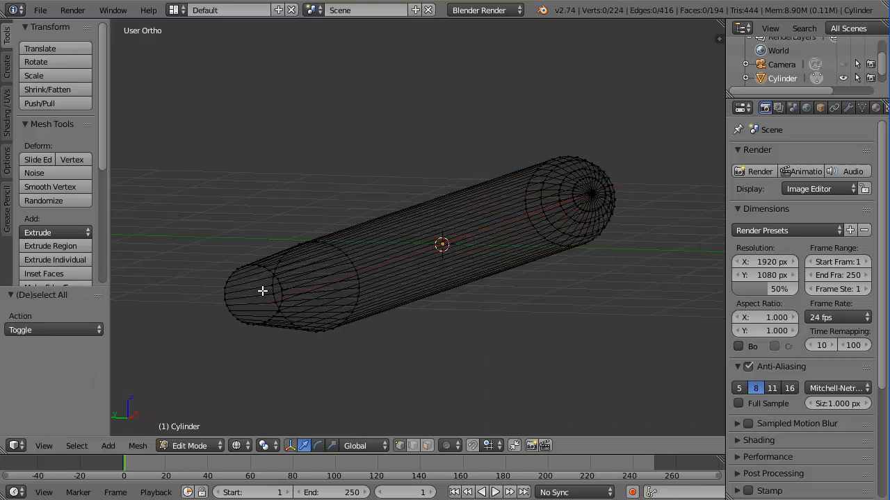
In solid shading and Face mode, delete the tail's end-cap face, then switch to Edge select
{"action": "key", "text": "z"}
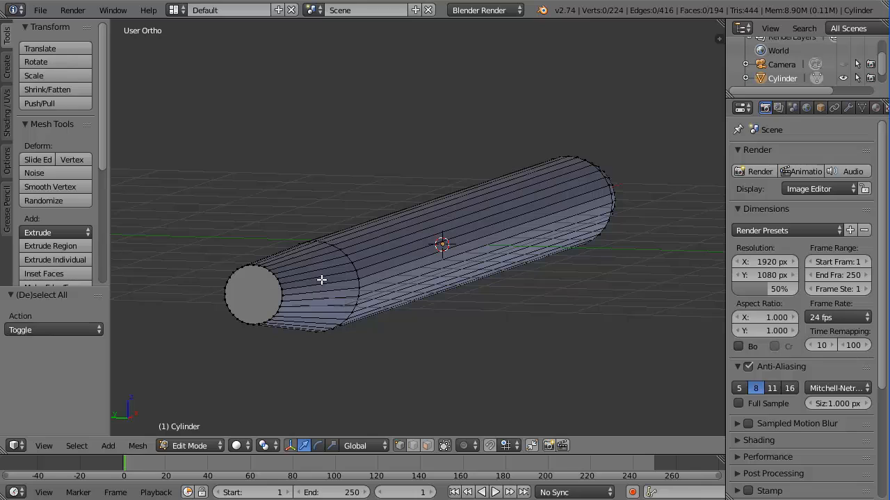
{"action": "key", "text": "ctrl+Tab"}
{"action": "key", "text": "ctrl+Tab"}
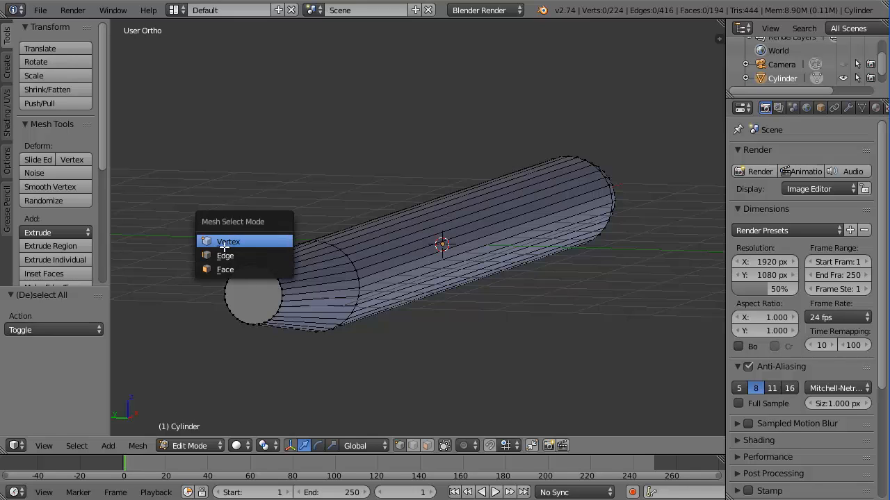
{"action": "left_click", "coordinate": [228, 269]}
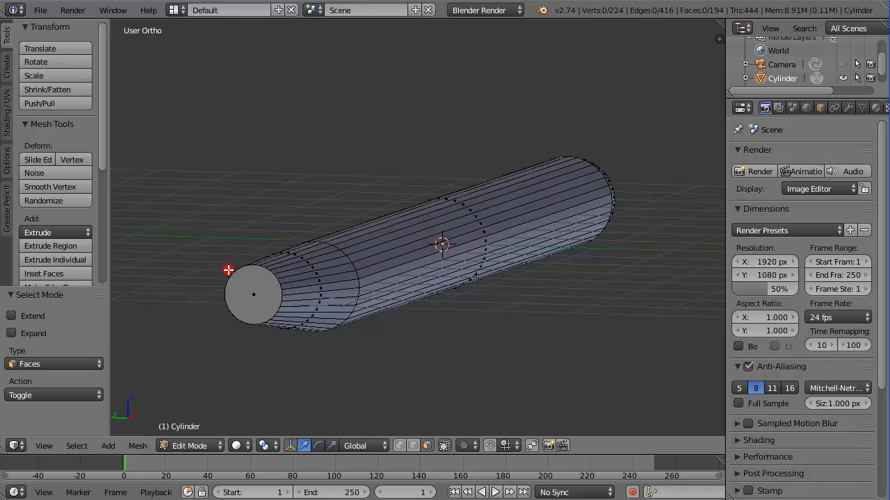
{"action": "right_click", "coordinate": [259, 295]}
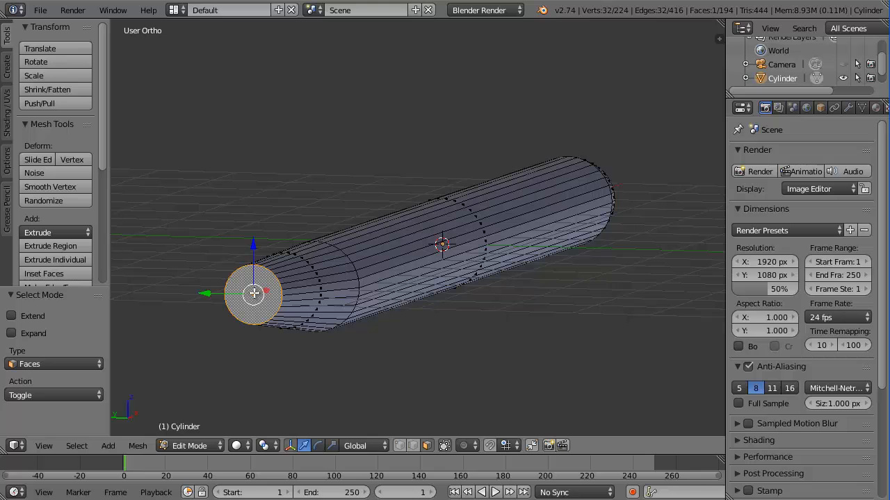
{"action": "key", "text": "x"}
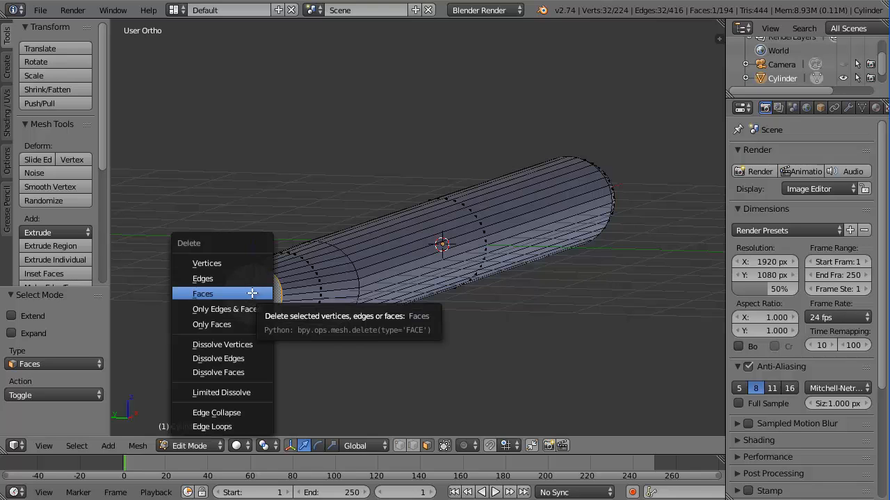
{"action": "left_click", "coordinate": [249, 294]}
{"action": "scroll", "coordinate": [278, 307], "scroll_direction": "up", "scroll_amount": 4}
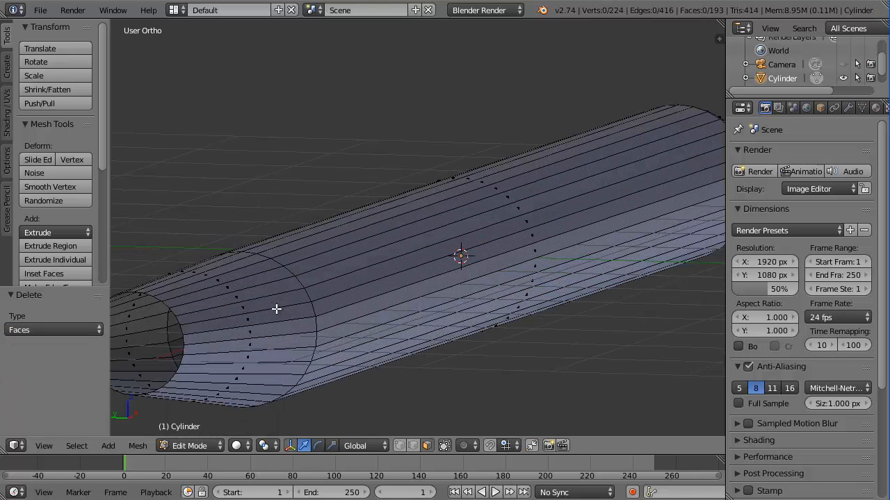
{"action": "middle_click_drag", "start_coordinate": [257, 304], "coordinate": [405, 247]}
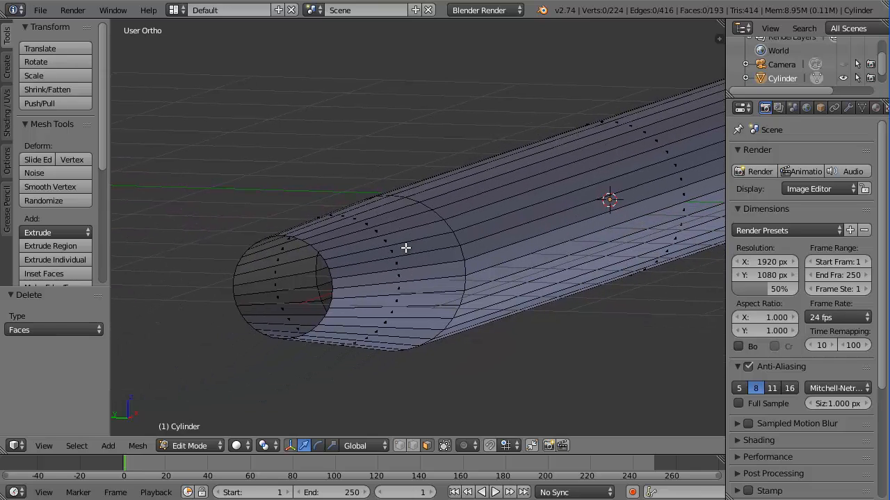
{"action": "key", "text": "ctrl+Tab"}
{"action": "left_click", "coordinate": [368, 237]}
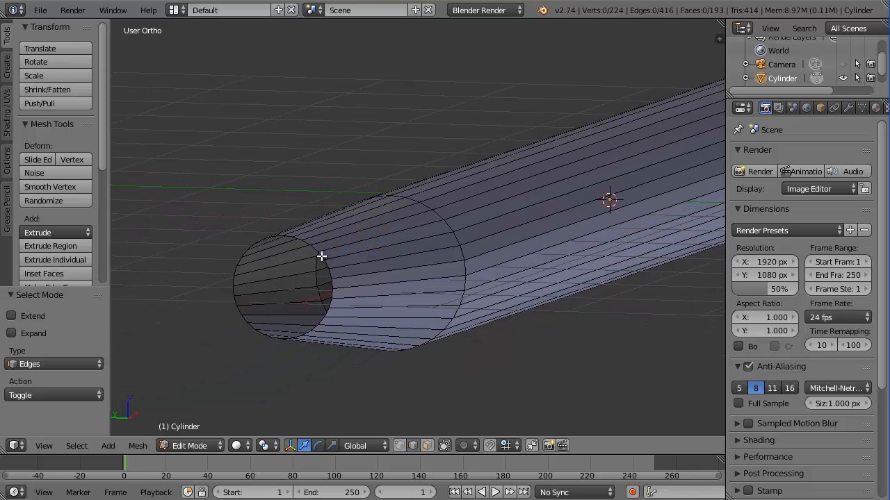
Extrude the open end's edge loop and scale it by 0 to close it with a fan
{"action": "right_click", "coordinate": [321, 257], "text": "alt"}
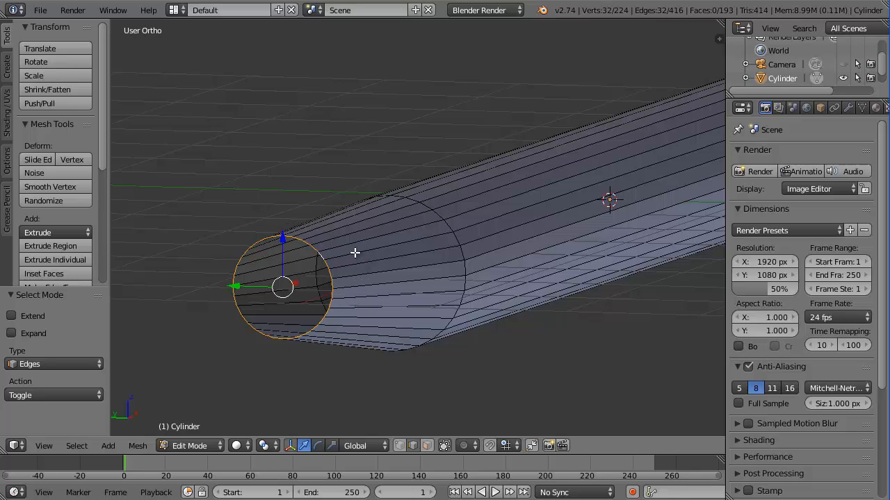
{"action": "key", "text": "e"}
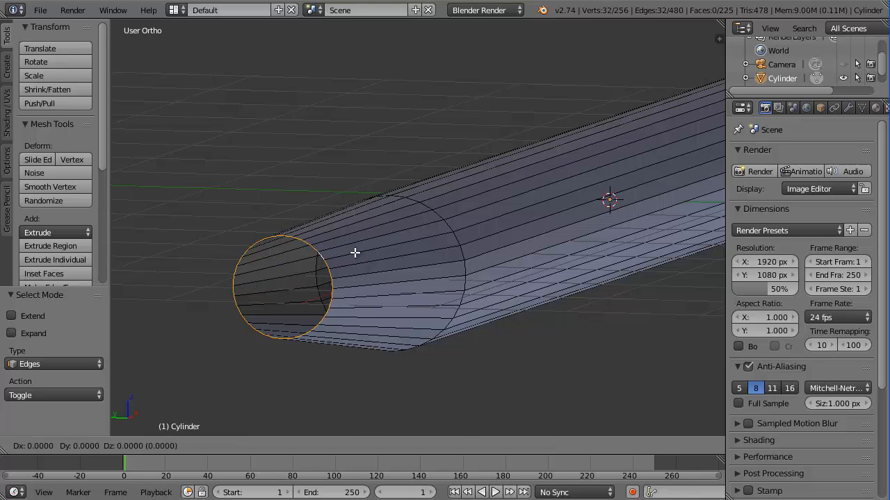
{"action": "key", "text": "s"}
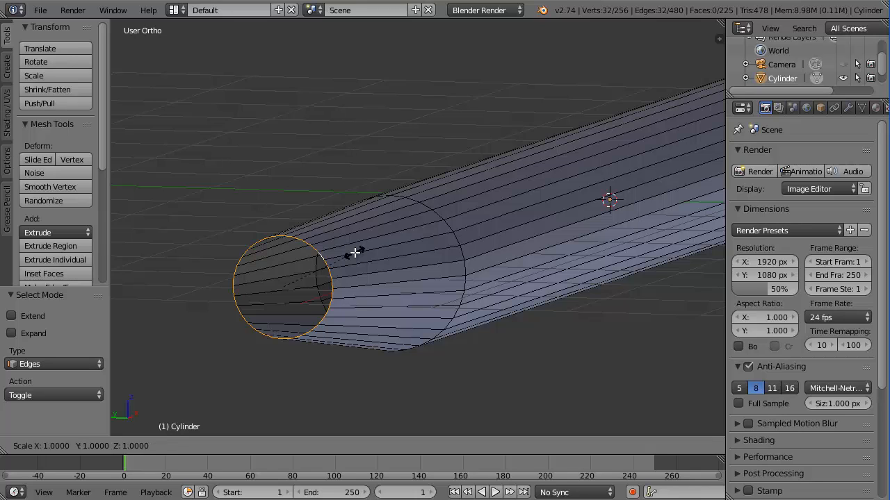
{"action": "key", "text": "0"}
{"action": "key", "text": "Return"}
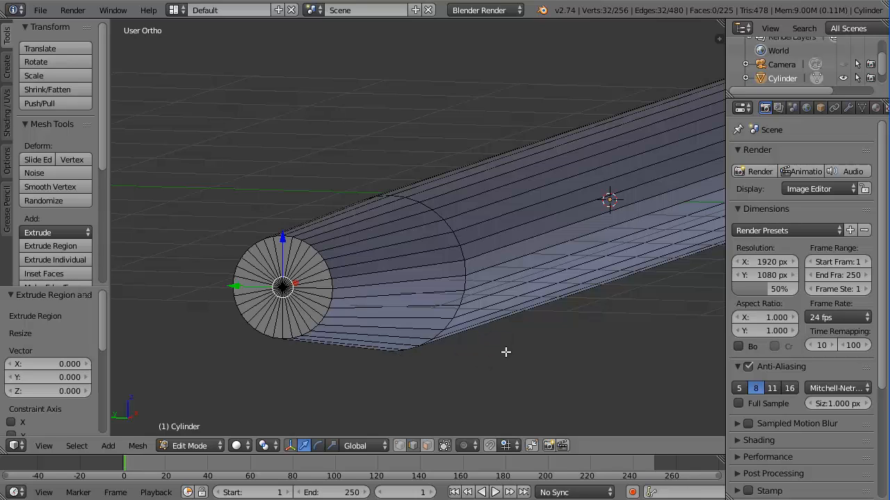
Turn off 'Limit selection to visible' and orbit out to see the whole fuselage
{"action": "left_click", "coordinate": [442, 444]}
{"action": "mouse_move", "coordinate": [455, 342]}
{"action": "middle_mouse_down"}
{"action": "mouse_move", "coordinate": [447, 330]}
{"action": "mouse_move", "coordinate": [461, 341]}
{"action": "middle_mouse_up"}
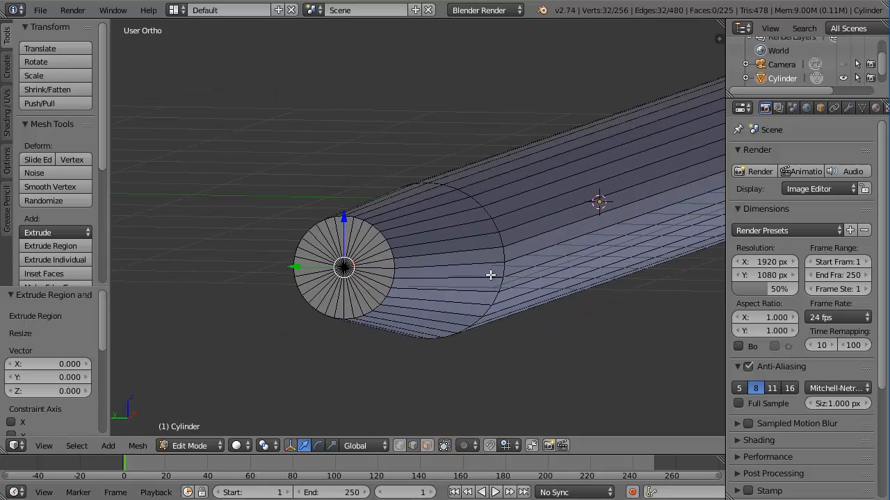
{"action": "scroll", "coordinate": [490, 273], "scroll_direction": "down", "scroll_amount": 4}
{"action": "middle_click_drag", "start_coordinate": [594, 226], "coordinate": [423, 250]}
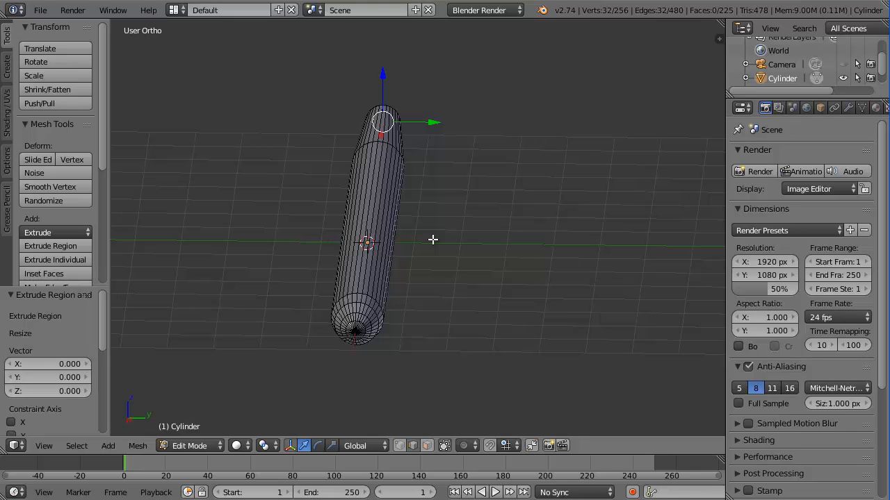
Set a centred Right Ortho end-on view of the fuselage in wireframe viewport shading
{"action": "key", "text": "KP_1"}
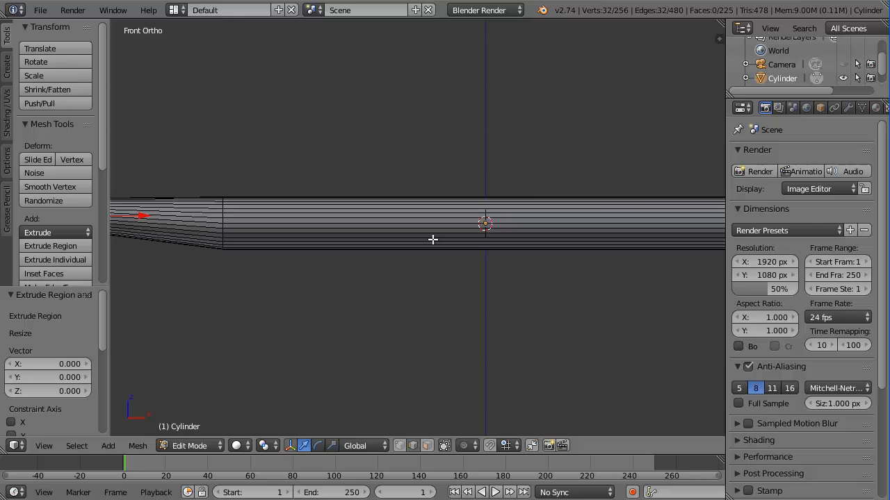
{"action": "key", "text": "KP_3"}
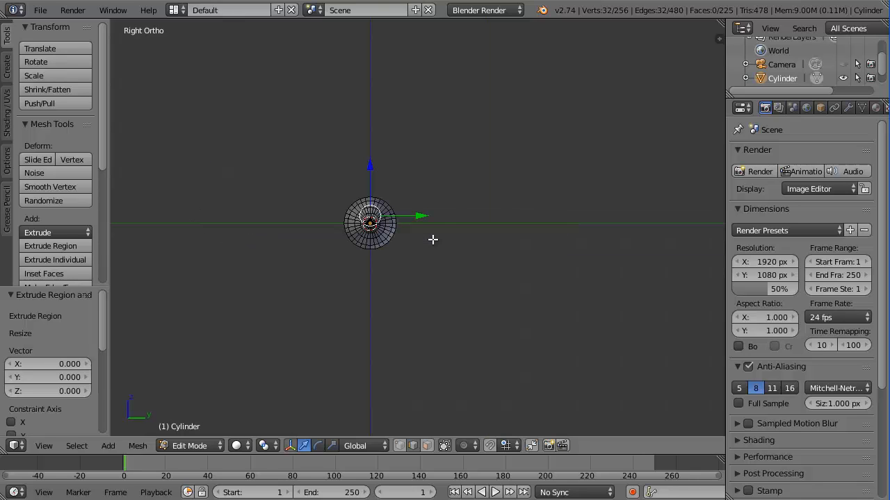
{"action": "key", "text": "KP_5"}
{"action": "key", "text": "KP_5"}
{"action": "scroll", "coordinate": [373, 243], "scroll_direction": "up", "scroll_amount": 5}
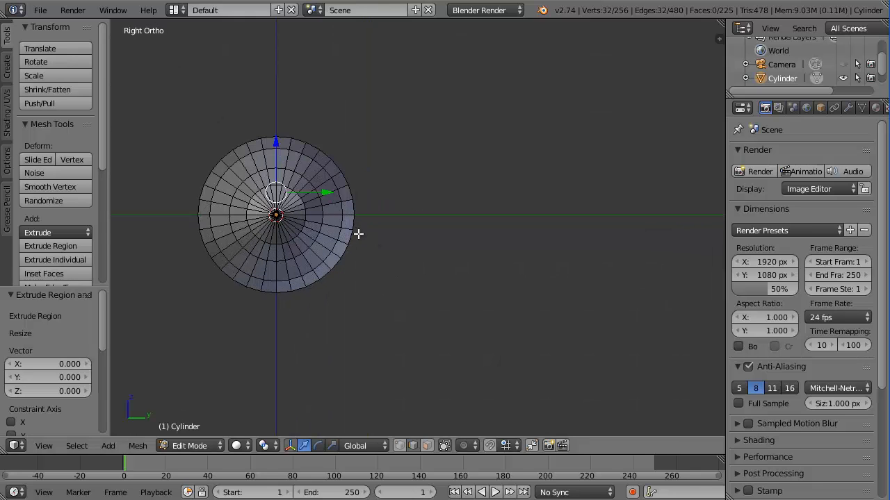
{"action": "middle_click_drag", "start_coordinate": [359, 234], "coordinate": [502, 240], "text": "shift"}
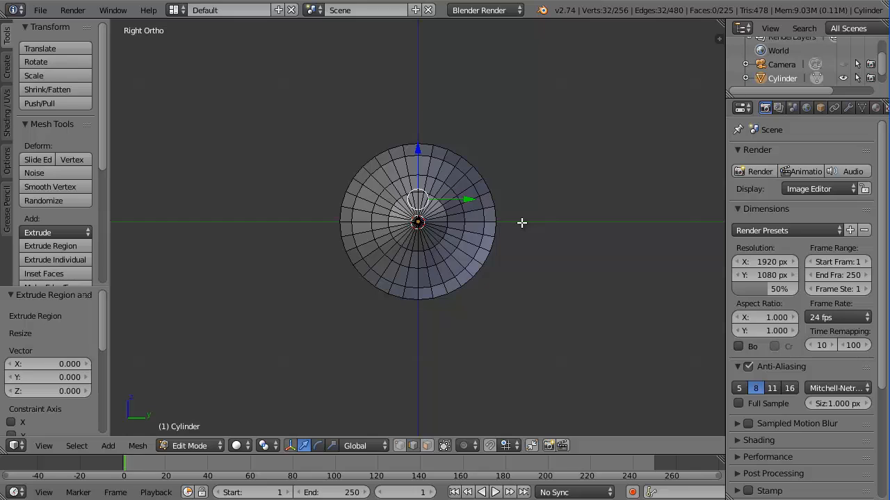
{"action": "key", "text": "z"}
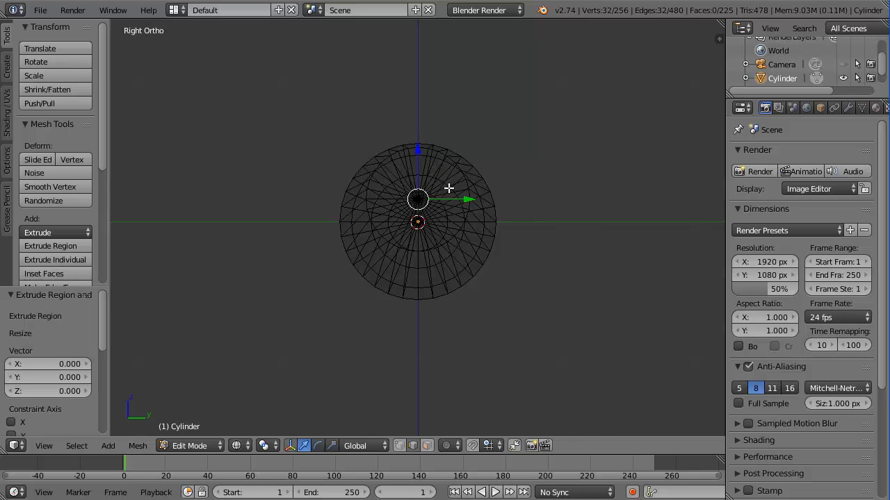
{"action": "key", "text": "Tab"}
{"action": "key", "text": "Tab"}
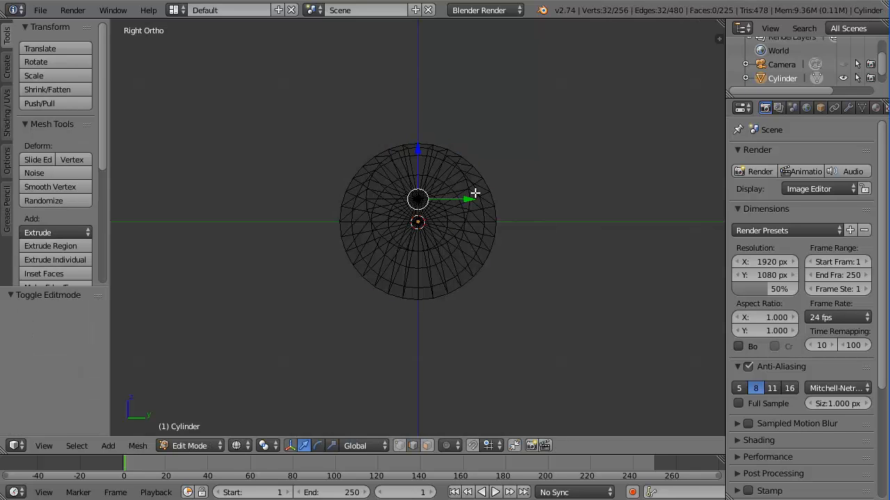
{"action": "scroll", "coordinate": [439, 160], "scroll_direction": "up", "scroll_amount": 2}
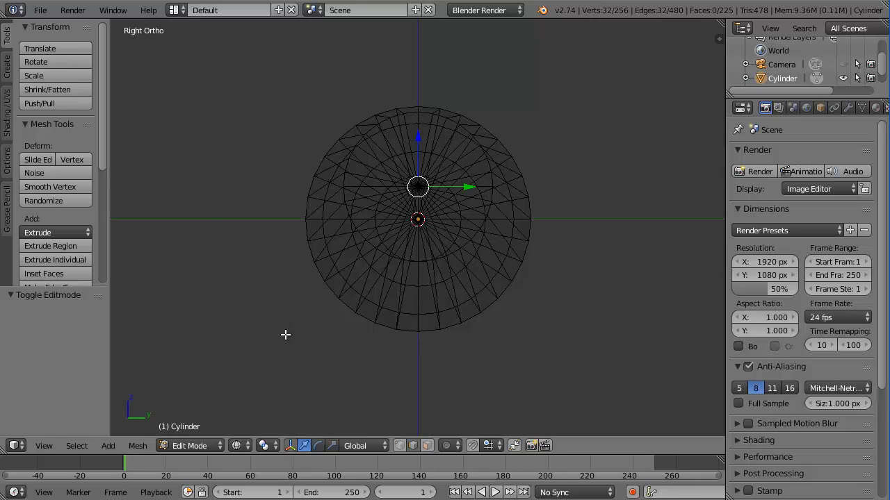
{"action": "left_click", "coordinate": [245, 445]}
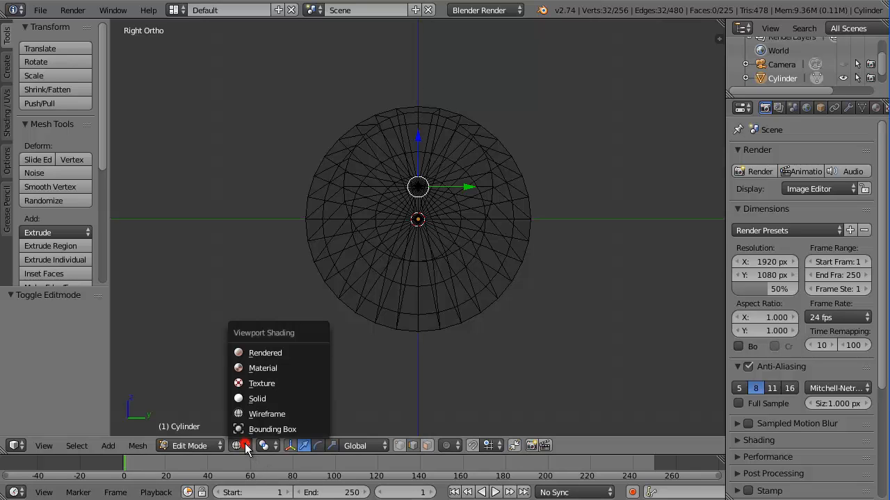
{"action": "left_click", "coordinate": [265, 415]}
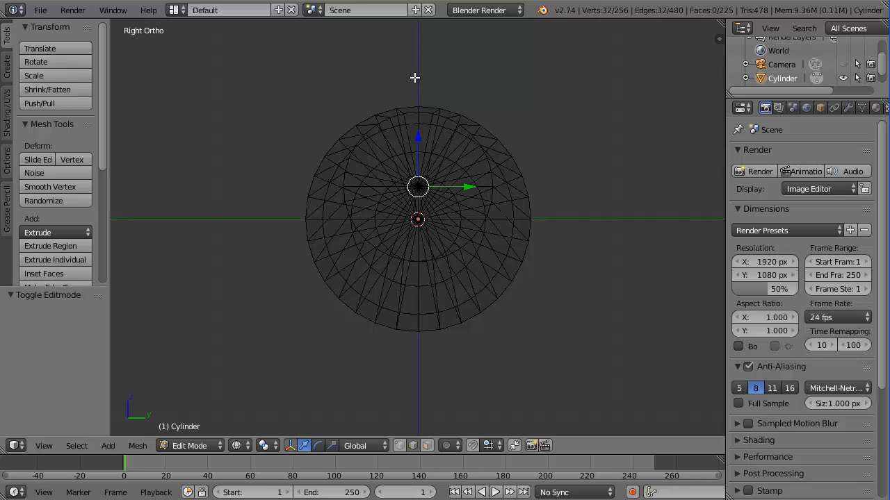
Box-select the cylinder's right part and switch to face selection mode
{"action": "key", "text": "b"}
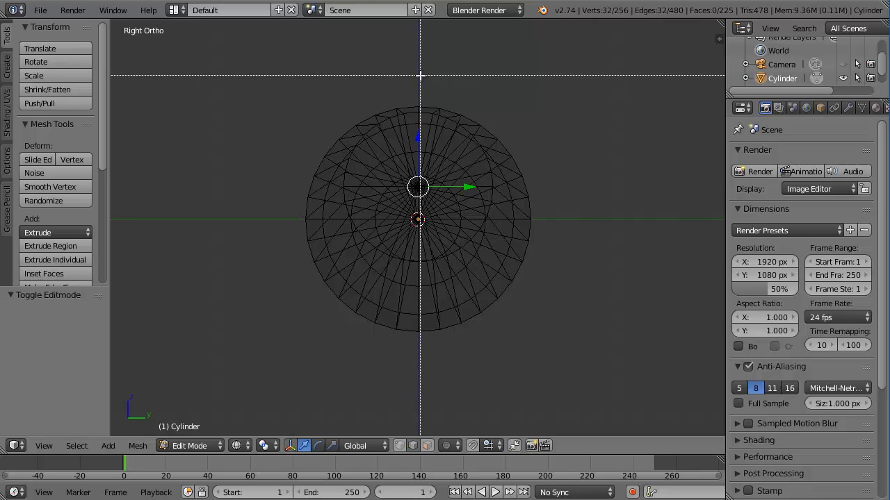
{"action": "left_click_drag", "start_coordinate": [419, 75], "coordinate": [588, 392]}
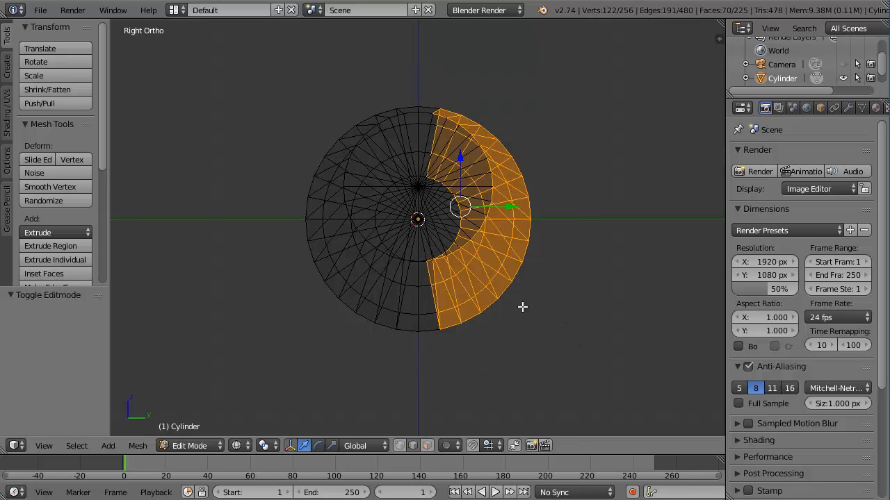
{"action": "key", "text": "ctrl+Tab"}
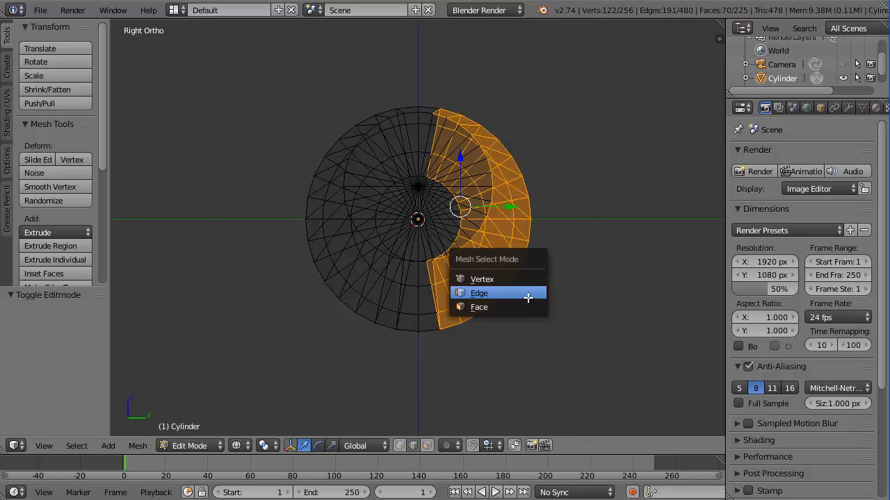
{"action": "left_click", "coordinate": [490, 311]}
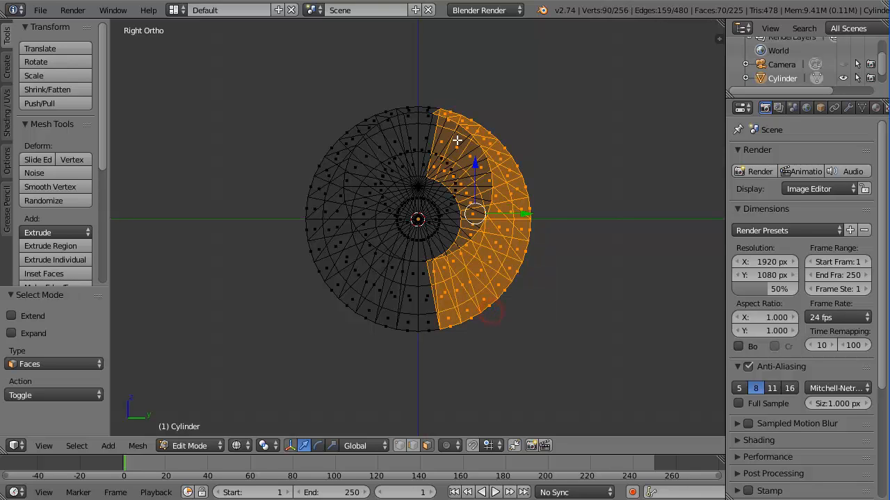
Deselect all, box-select every face of the right half, and return to solid shading
{"action": "key", "text": "a"}
{"action": "key", "text": "b"}
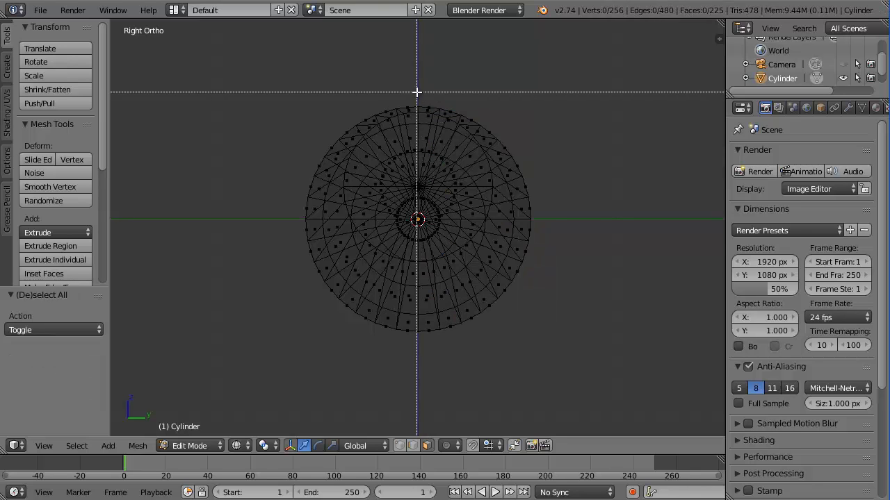
{"action": "left_click_drag", "start_coordinate": [420, 90], "coordinate": [571, 371]}
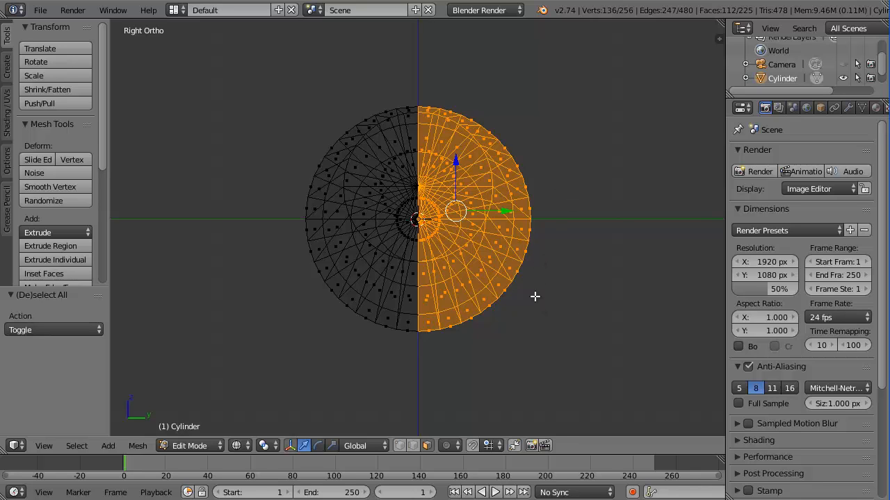
{"action": "key", "text": "z"}
{"action": "mouse_move", "coordinate": [559, 231]}
{"action": "middle_mouse_down"}
{"action": "mouse_move", "coordinate": [554, 264]}
{"action": "mouse_move", "coordinate": [560, 242]}
{"action": "mouse_move", "coordinate": [550, 234]}
{"action": "mouse_move", "coordinate": [560, 236]}
{"action": "middle_mouse_up"}
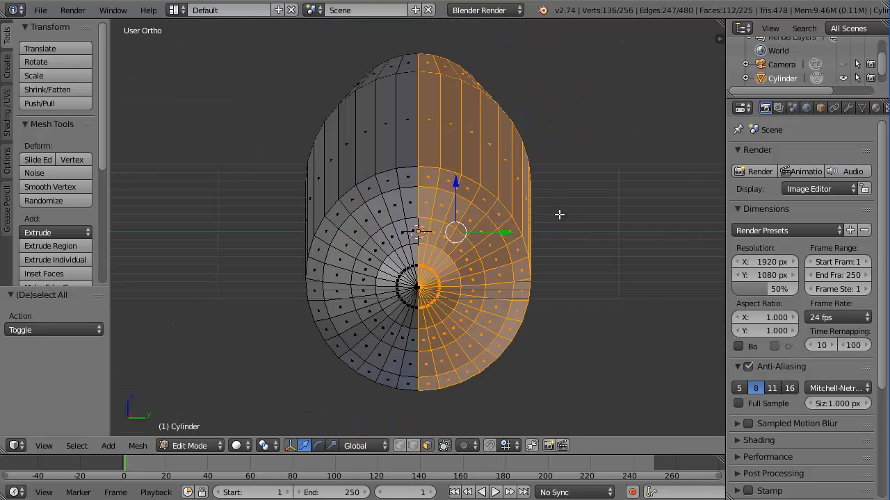
Delete the selected right-half faces, check the half-shell in Right Ortho, and exit to Object Mode
{"action": "key", "text": "x"}
{"action": "left_click", "coordinate": [550, 216]}
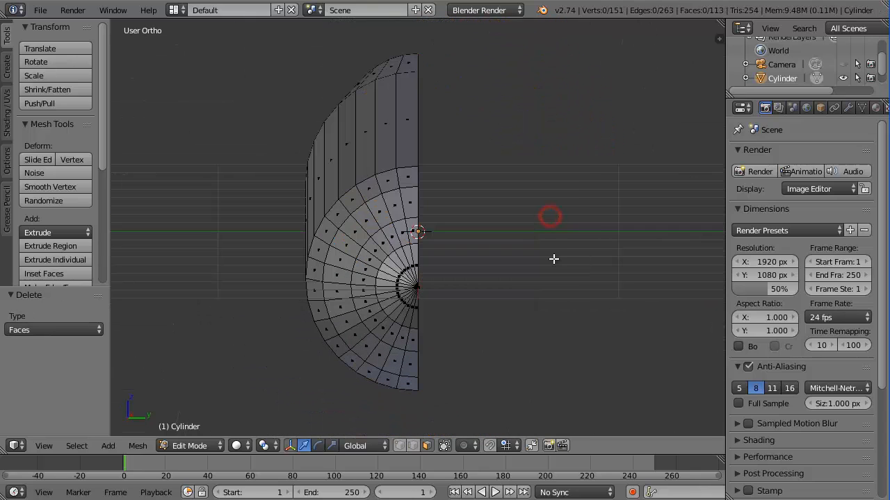
{"action": "key", "text": "KP_6"}
{"action": "key", "text": "KP_6"}
{"action": "key", "text": "KP_6"}
{"action": "key", "text": "KP_6"}
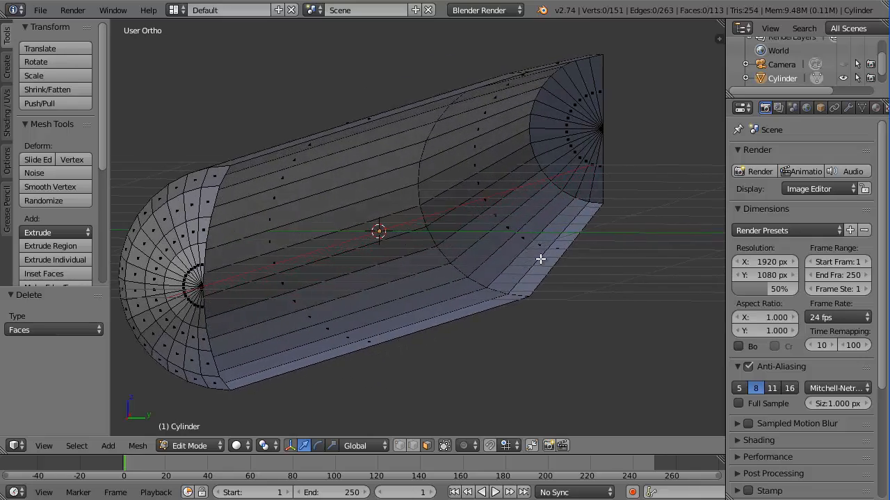
{"action": "key", "text": "KP_6"}
{"action": "scroll", "coordinate": [377, 250], "scroll_direction": "up", "scroll_amount": 5}
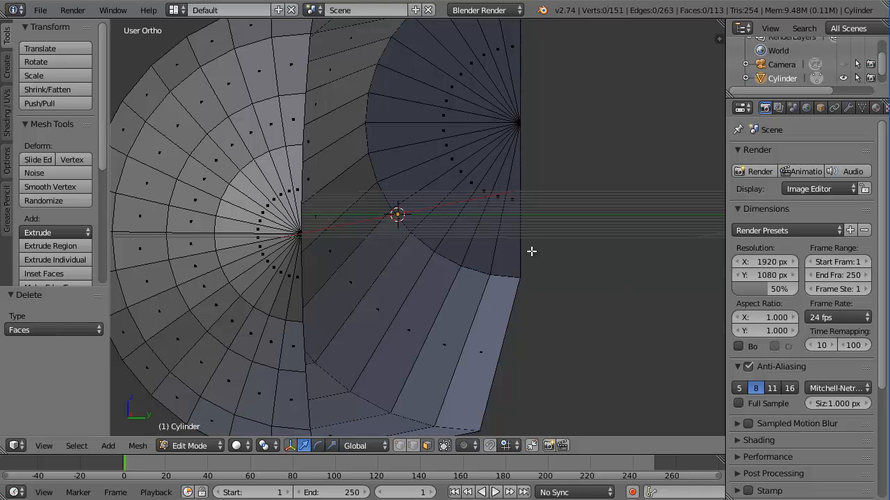
{"action": "scroll", "coordinate": [532, 251], "scroll_direction": "down", "scroll_amount": 3}
{"action": "mouse_move", "coordinate": [530, 233]}
{"action": "middle_mouse_down"}
{"action": "mouse_move", "coordinate": [521, 244]}
{"action": "mouse_move", "coordinate": [531, 236]}
{"action": "middle_mouse_up"}
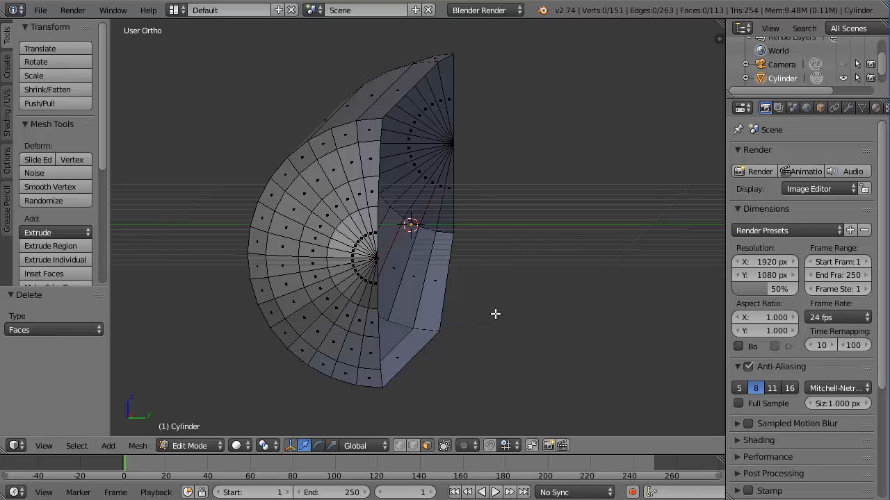
{"action": "key", "text": "KP_3"}
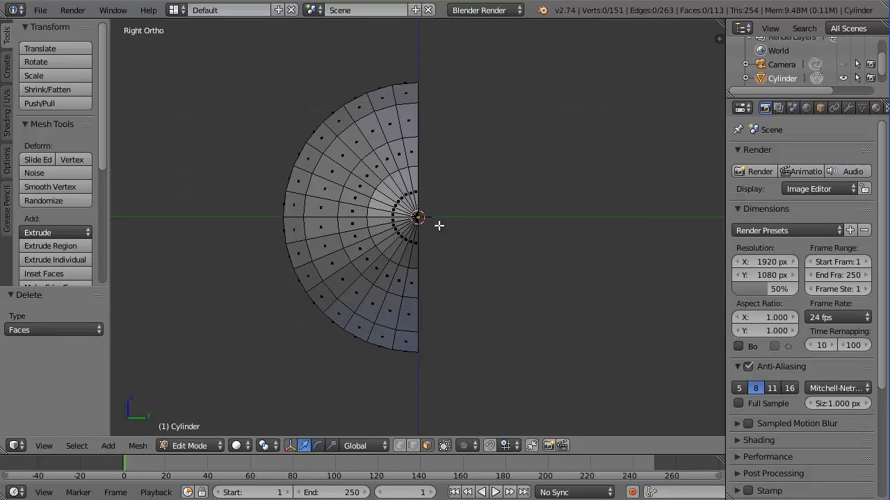
{"action": "key", "text": "Tab"}
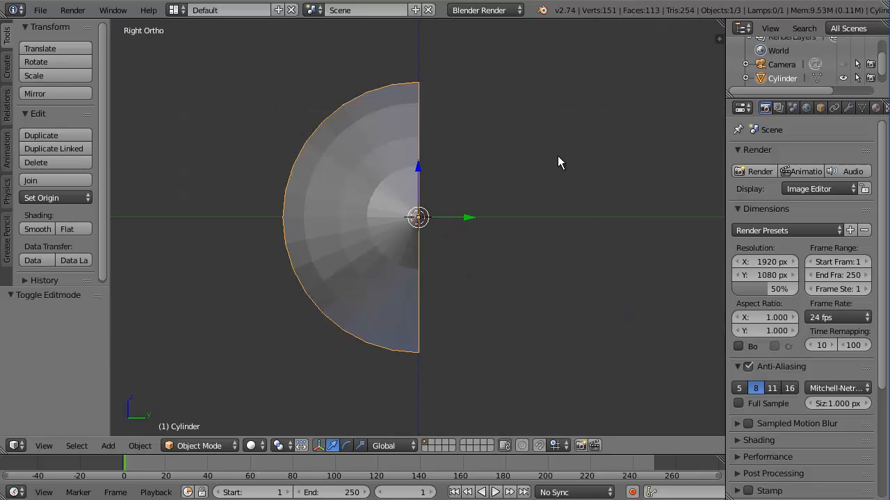
Add a Mirror modifier to the half-cylinder with X unchecked and Y checked
{"action": "scroll", "coordinate": [558, 162], "scroll_direction": "down", "scroll_amount": 4}
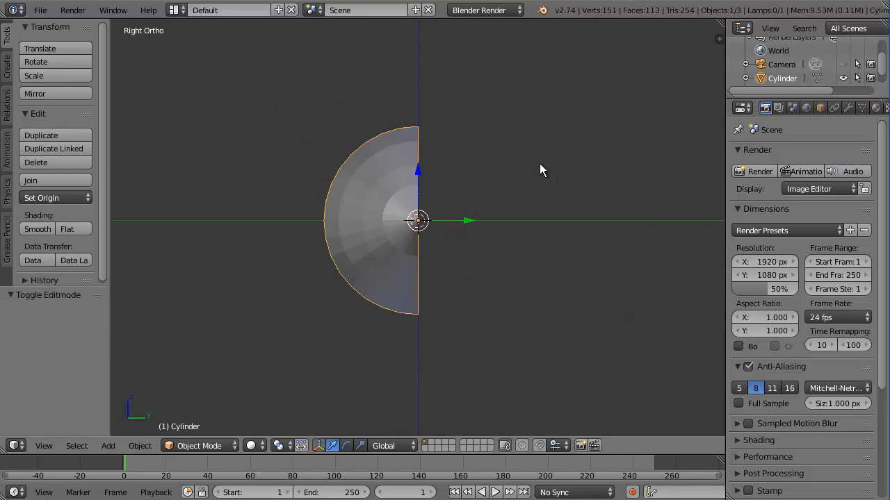
{"action": "left_click", "coordinate": [848, 107]}
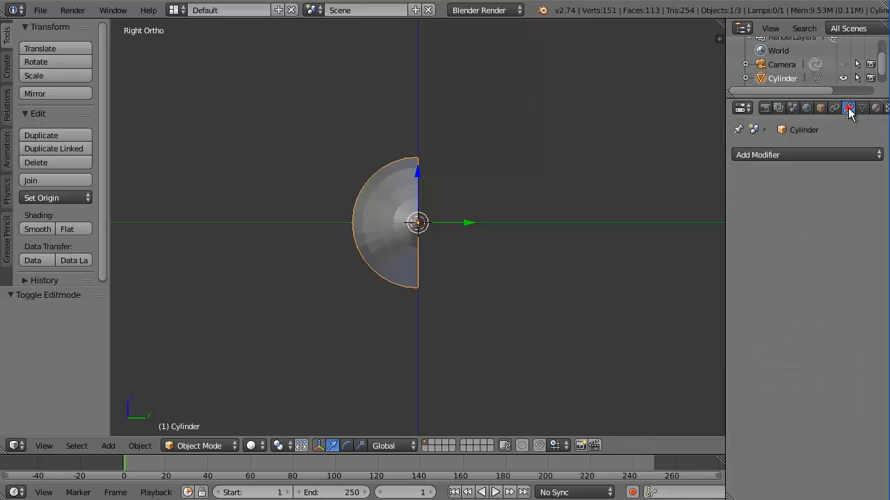
{"action": "left_click", "coordinate": [806, 155]}
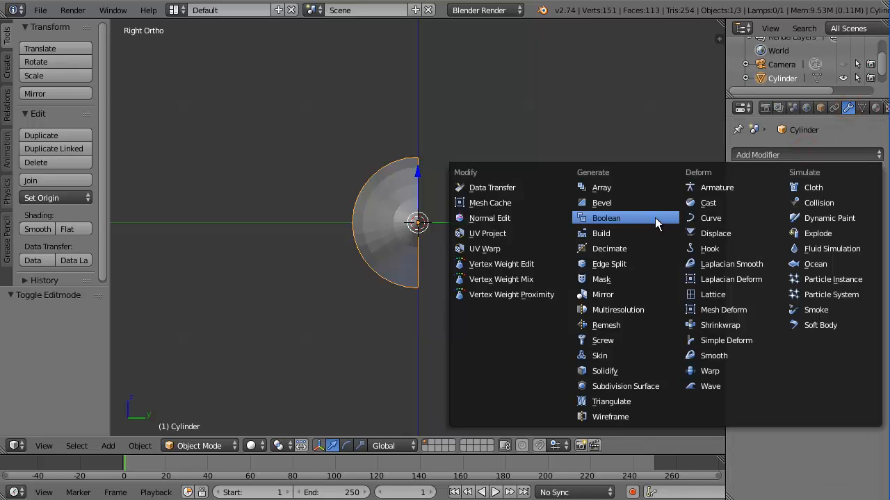
{"action": "left_click", "coordinate": [602, 294]}
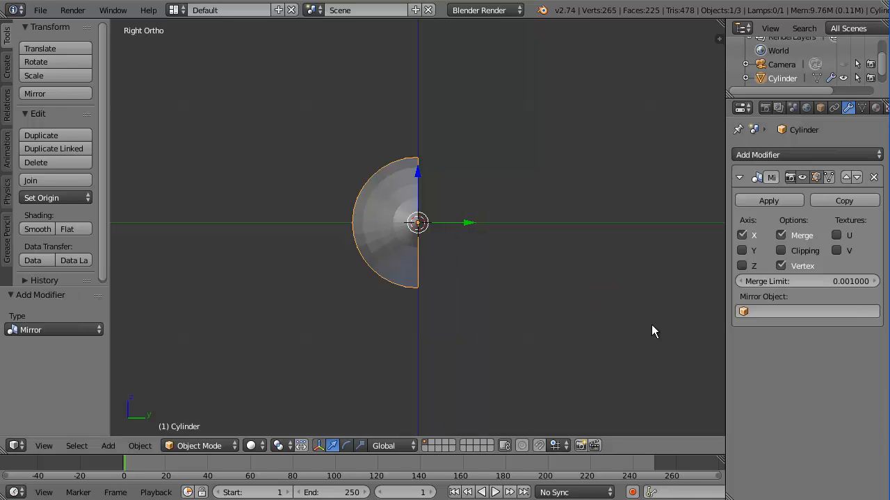
{"action": "left_click", "coordinate": [742, 235]}
{"action": "left_click", "coordinate": [742, 250]}
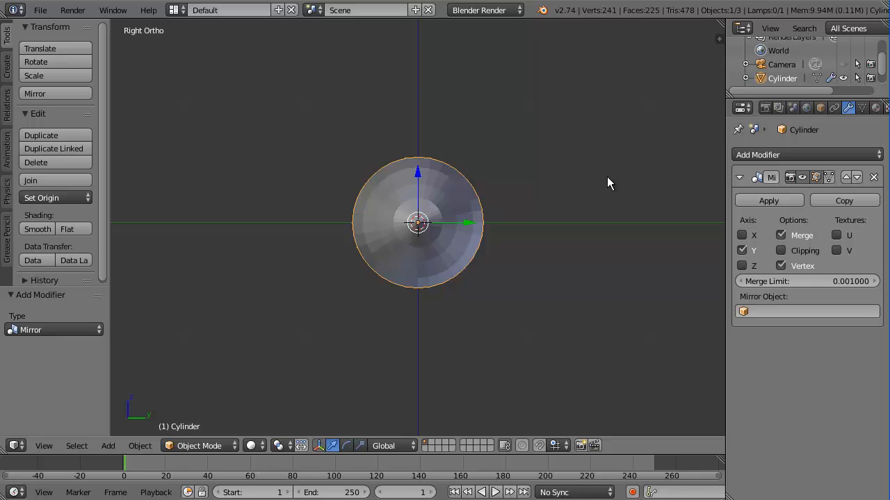
{"action": "mouse_move", "coordinate": [607, 176]}
{"action": "middle_mouse_down"}
{"action": "mouse_move", "coordinate": [582, 201]}
{"action": "mouse_move", "coordinate": [589, 191]}
{"action": "mouse_move", "coordinate": [459, 196]}
{"action": "mouse_move", "coordinate": [330, 172]}
{"action": "mouse_move", "coordinate": [304, 178]}
{"action": "mouse_move", "coordinate": [441, 222]}
{"action": "mouse_move", "coordinate": [441, 232]}
{"action": "mouse_move", "coordinate": [422, 223]}
{"action": "mouse_move", "coordinate": [484, 224]}
{"action": "mouse_move", "coordinate": [466, 223]}
{"action": "mouse_move", "coordinate": [530, 248]}
{"action": "mouse_move", "coordinate": [492, 239]}
{"action": "mouse_move", "coordinate": [517, 216]}
{"action": "mouse_move", "coordinate": [473, 231]}
{"action": "mouse_move", "coordinate": [506, 217]}
{"action": "mouse_move", "coordinate": [508, 226]}
{"action": "middle_mouse_up"}
{"action": "scroll", "coordinate": [581, 201], "scroll_direction": "down", "scroll_amount": 4}
{"action": "scroll", "coordinate": [492, 239], "scroll_direction": "up", "scroll_amount": 3}
In Edit Mode, orbit the fuselage upright and select one face beside the mirror seam
{"action": "key", "text": "Tab"}
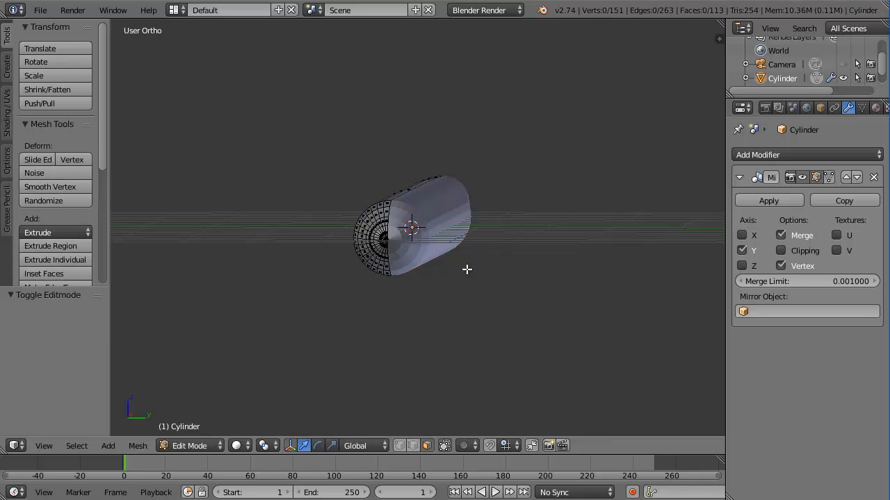
{"action": "middle_click_drag", "start_coordinate": [434, 298], "coordinate": [442, 299]}
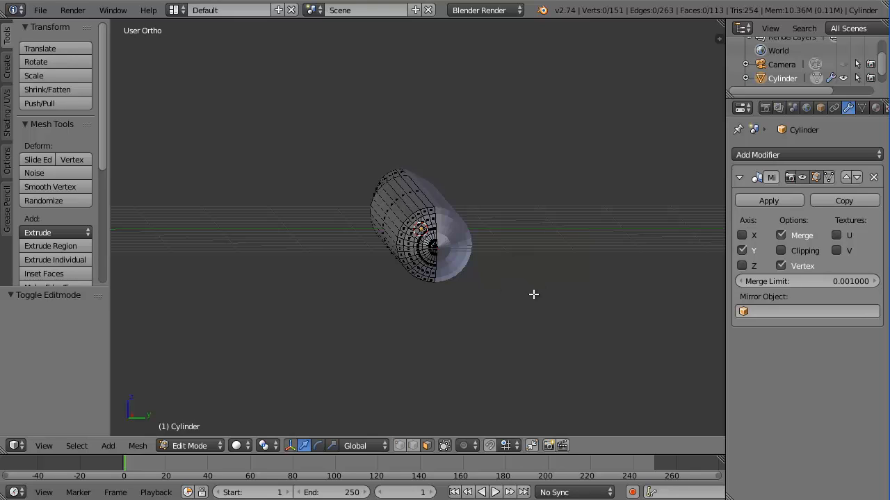
{"action": "scroll", "coordinate": [480, 168], "scroll_direction": "up", "scroll_amount": 2}
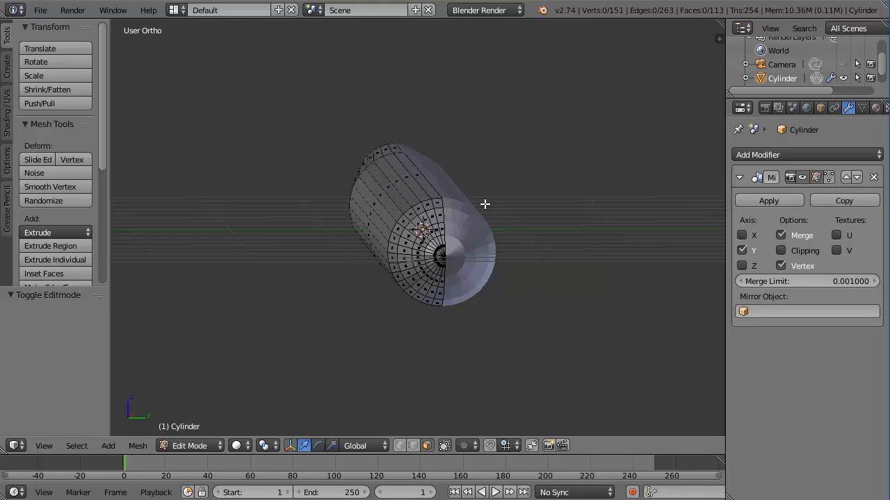
{"action": "middle_click_drag", "start_coordinate": [471, 149], "coordinate": [459, 235]}
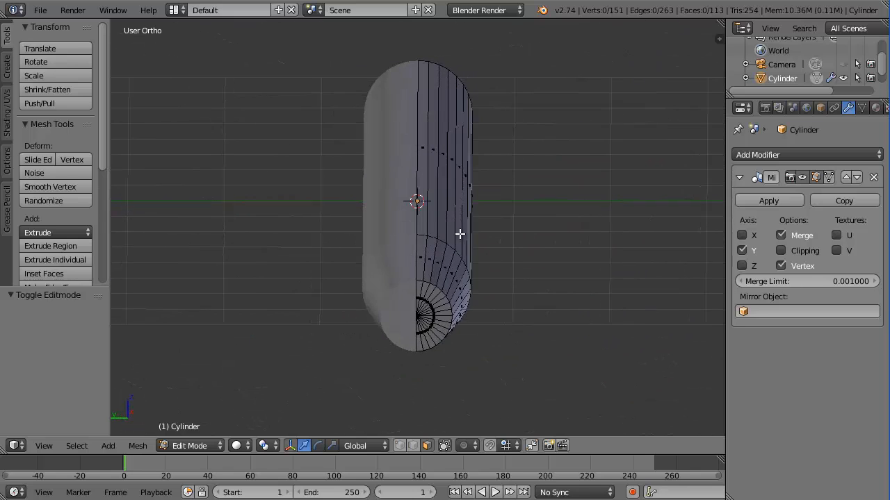
{"action": "scroll", "coordinate": [453, 264], "scroll_direction": "up", "scroll_amount": 2}
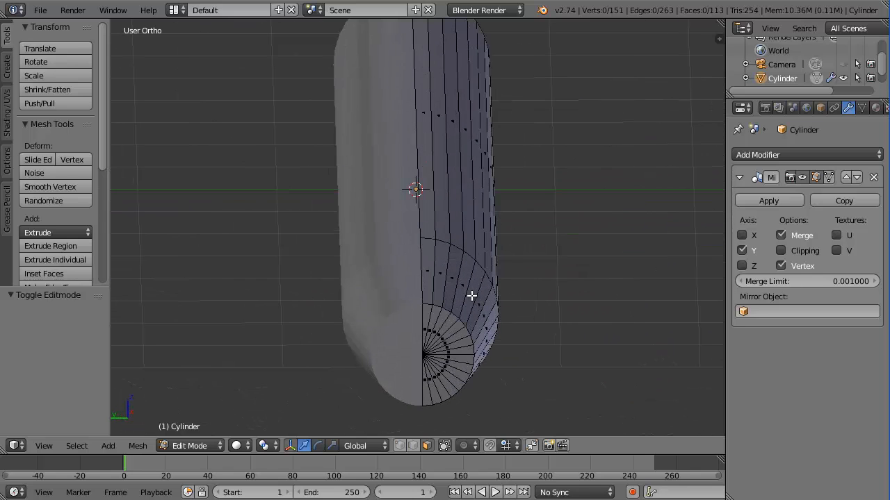
{"action": "scroll", "coordinate": [478, 274], "scroll_direction": "down", "scroll_amount": 3}
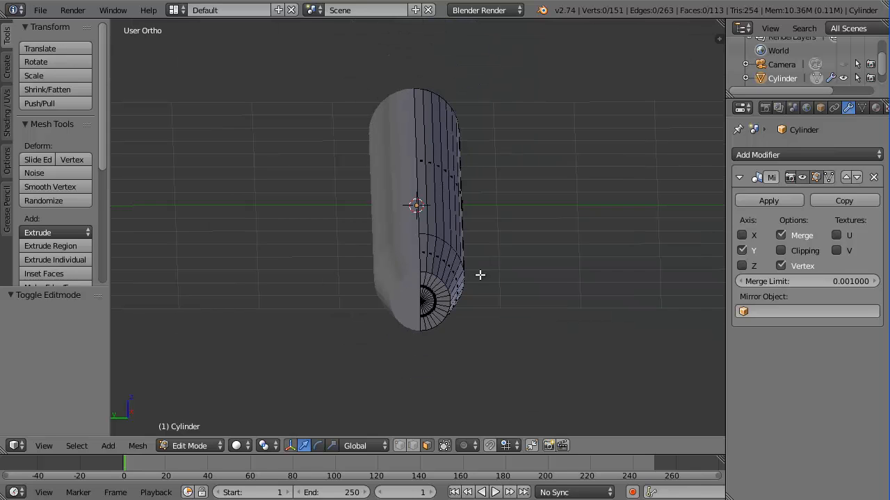
{"action": "mouse_move", "coordinate": [479, 274]}
{"action": "middle_mouse_down"}
{"action": "mouse_move", "coordinate": [455, 282]}
{"action": "mouse_move", "coordinate": [481, 280]}
{"action": "middle_mouse_up"}
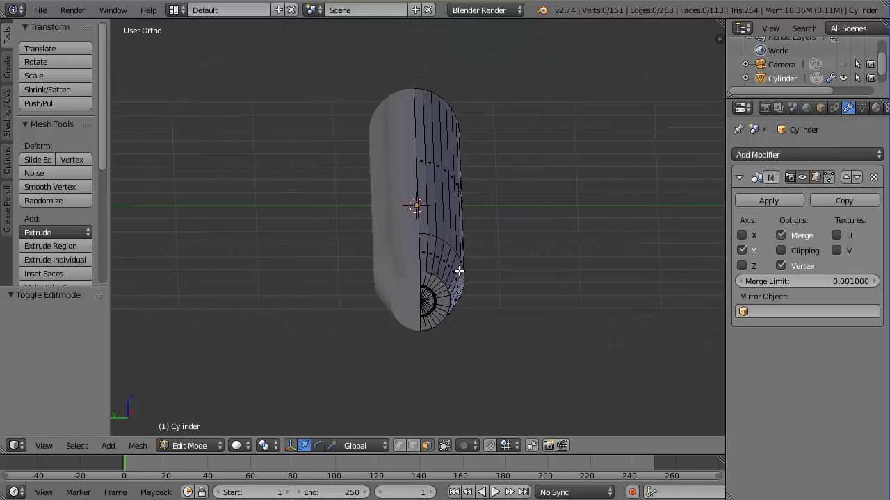
{"action": "right_click", "coordinate": [422, 252]}
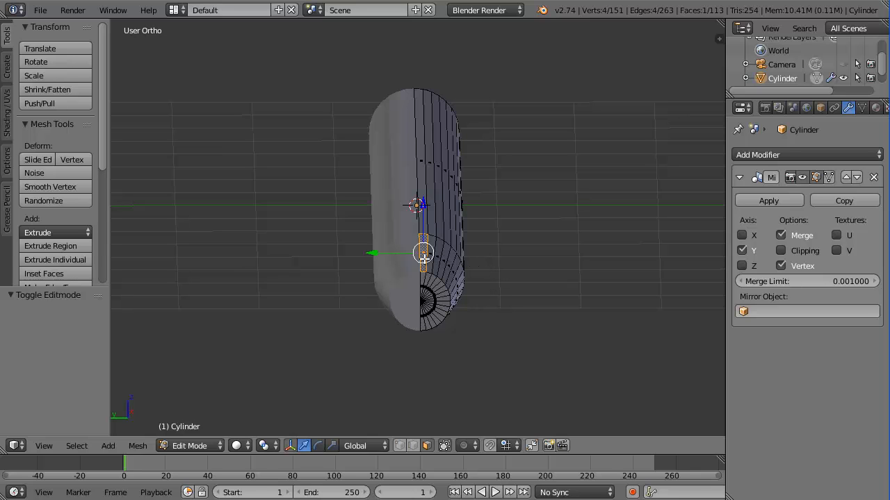
{"action": "scroll", "coordinate": [424, 259], "scroll_direction": "up", "scroll_amount": 3}
Extrude the selected face outward about 1.237 into a long thin strip
{"action": "key", "text": "e"}
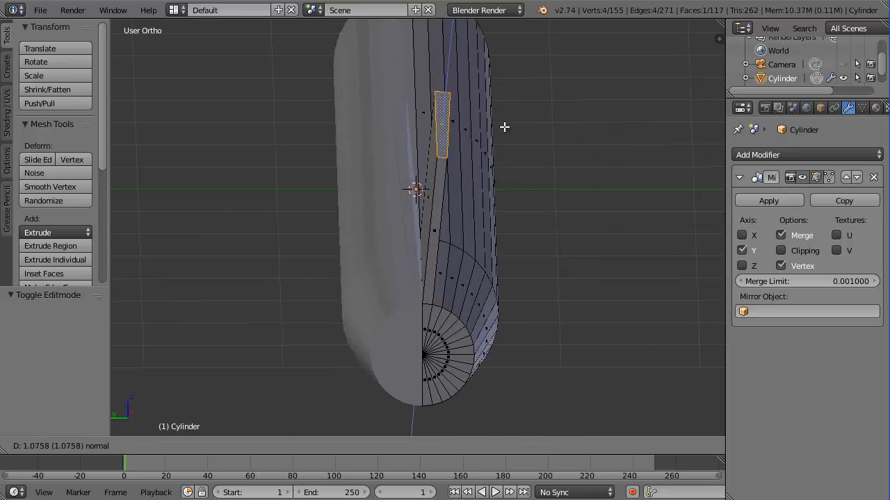
{"action": "left_click", "coordinate": [506, 115]}
{"action": "middle_click_drag", "start_coordinate": [506, 114], "coordinate": [512, 224]}
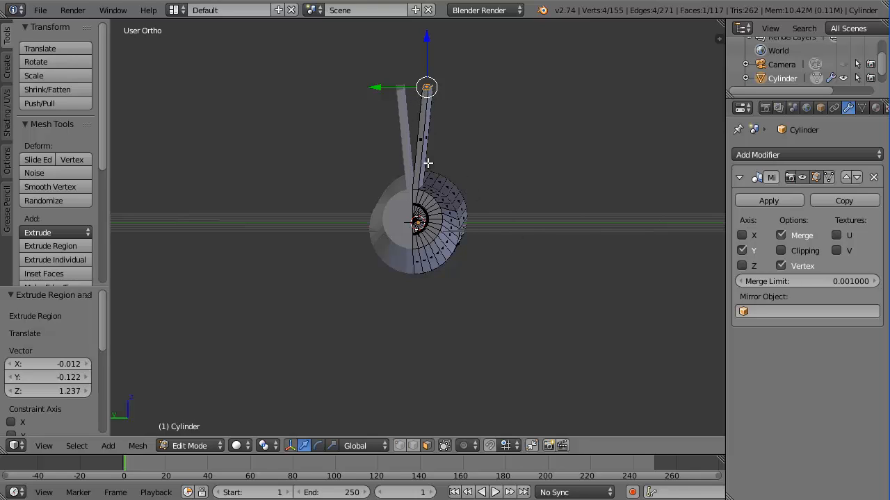
{"action": "mouse_move", "coordinate": [529, 250]}
{"action": "middle_mouse_down"}
{"action": "mouse_move", "coordinate": [503, 253]}
{"action": "mouse_move", "coordinate": [521, 252]}
{"action": "middle_mouse_up"}
{"action": "scroll", "coordinate": [503, 252], "scroll_direction": "up", "scroll_amount": 4}
{"action": "scroll", "coordinate": [411, 179], "scroll_direction": "up", "scroll_amount": 2}
{"action": "middle_click_drag", "start_coordinate": [411, 179], "coordinate": [480, 171]}
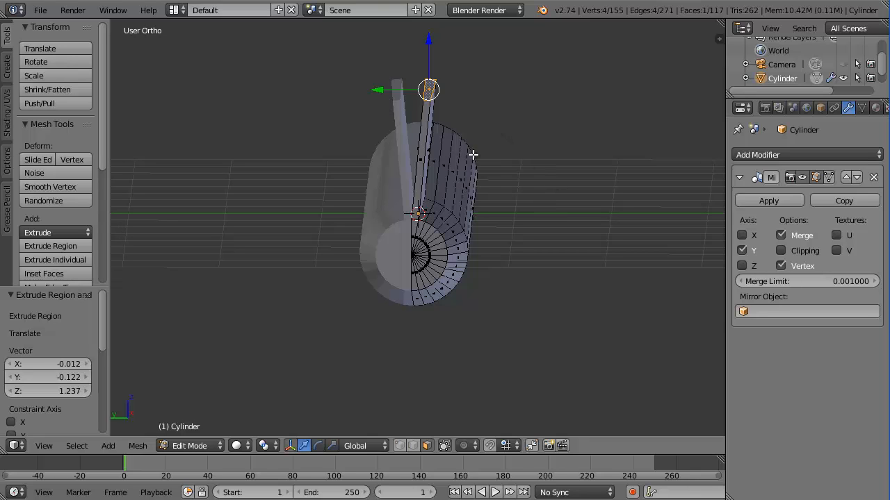
{"action": "middle_click_drag", "start_coordinate": [473, 155], "coordinate": [474, 156]}
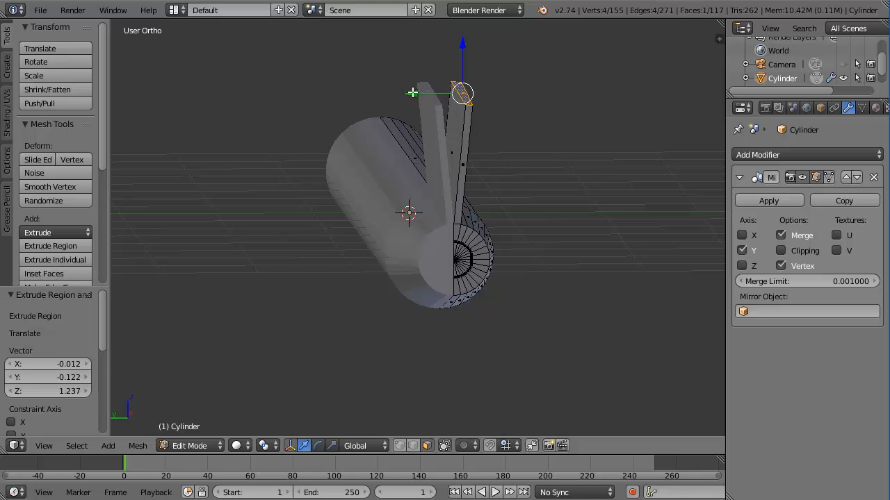
{"action": "middle_click_drag", "start_coordinate": [407, 89], "coordinate": [407, 104]}
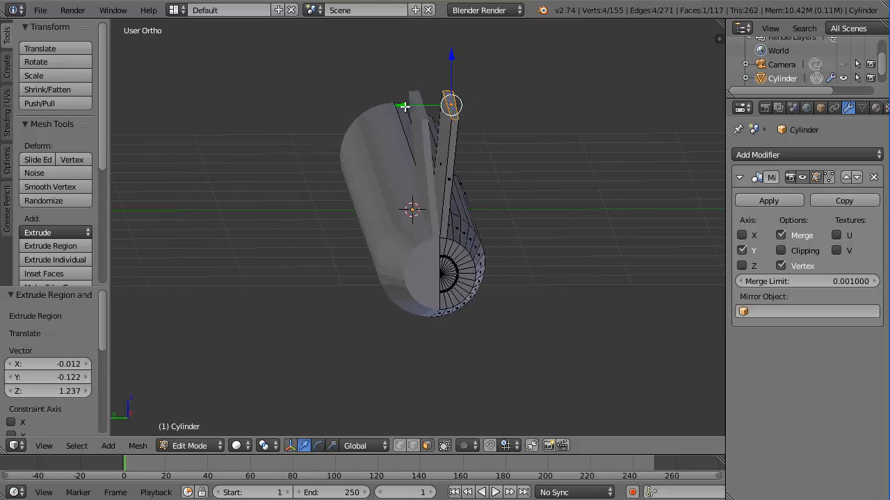
Slide the strip to Y -0.050 and select its long front face
{"action": "left_click_drag", "start_coordinate": [407, 105], "coordinate": [392, 107]}
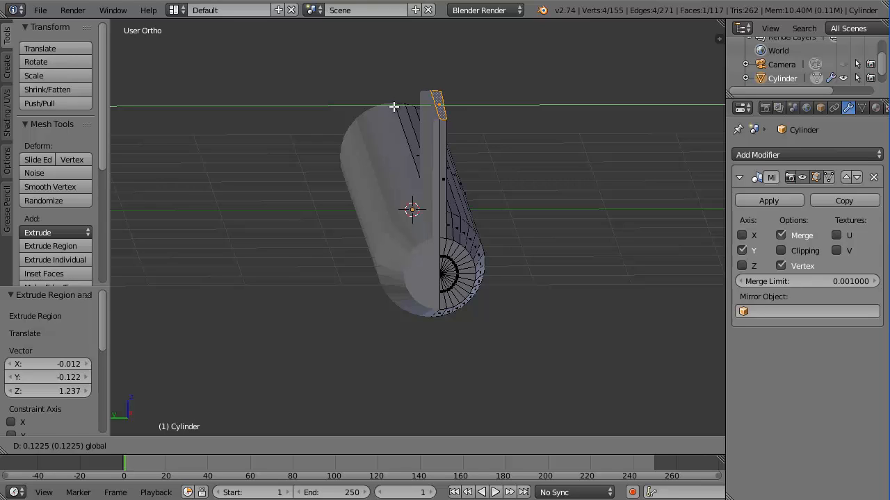
{"action": "left_click_drag", "start_coordinate": [393, 107], "coordinate": [410, 105]}
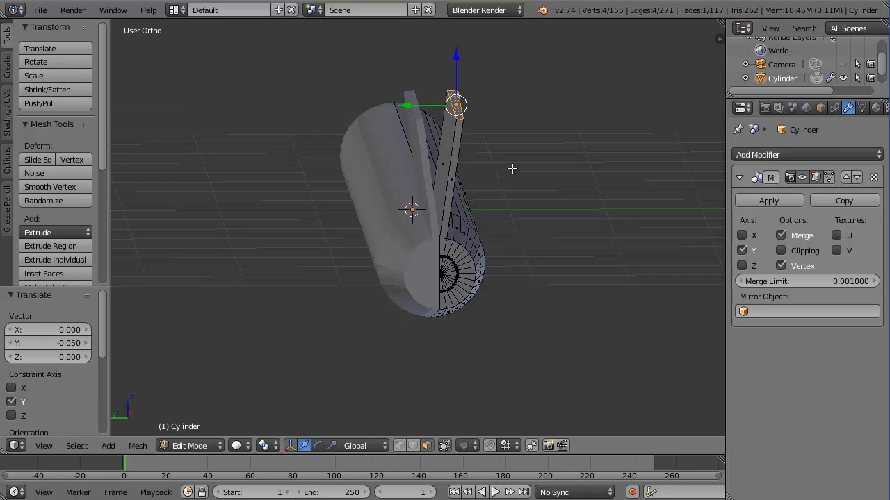
{"action": "right_click", "coordinate": [445, 152]}
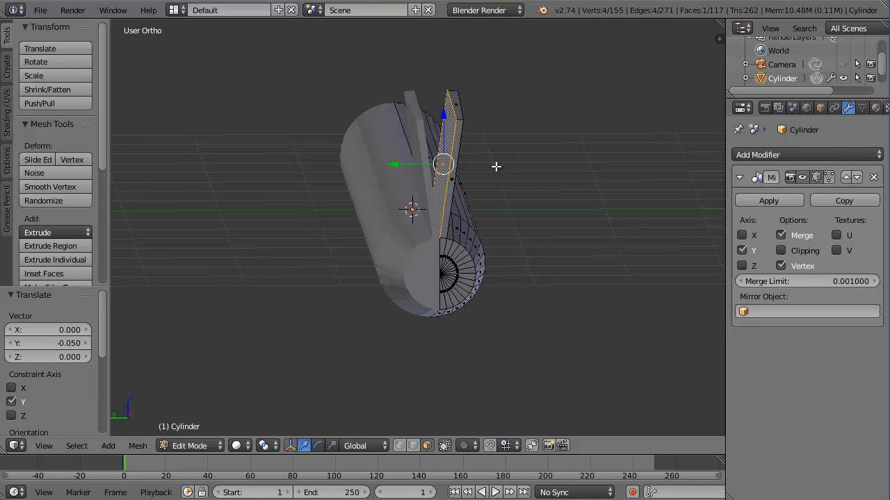
{"action": "scroll", "coordinate": [464, 171], "scroll_direction": "up", "scroll_amount": 2}
{"action": "middle_click_drag", "start_coordinate": [502, 168], "coordinate": [503, 172]}
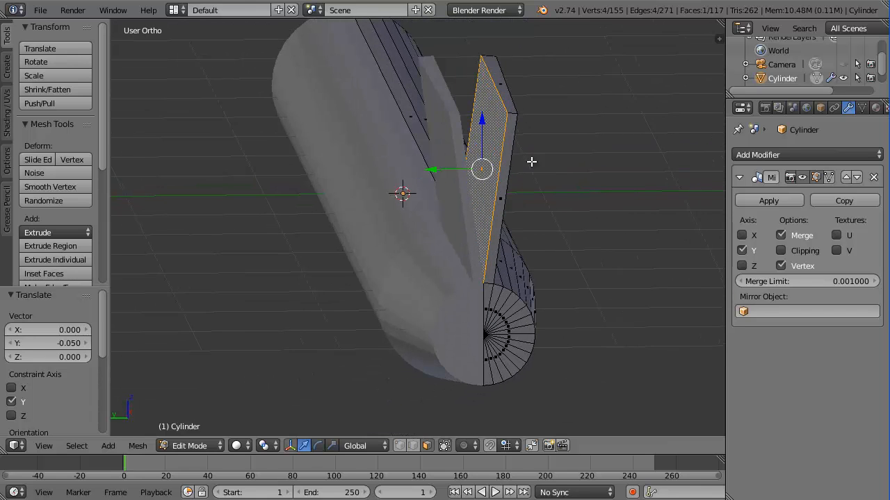
Delete the strip's long front face
{"action": "key", "text": "x"}
{"action": "left_click", "coordinate": [532, 211]}
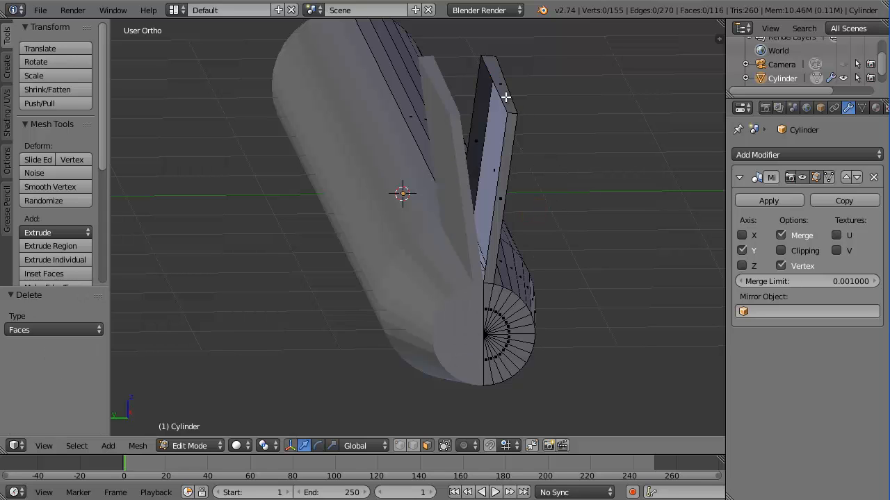
{"action": "middle_click_drag", "start_coordinate": [553, 129], "coordinate": [455, 86]}
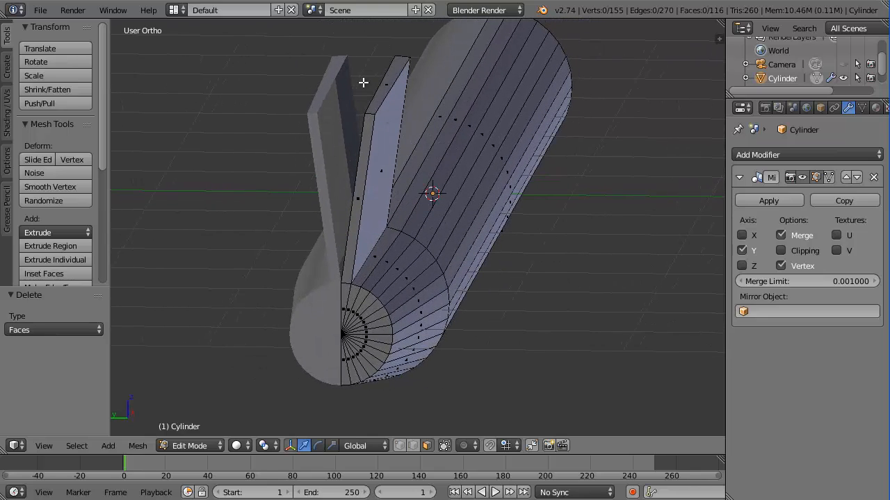
Select the fin plank's top face and shift it 0.09 along Y
{"action": "middle_click_drag", "start_coordinate": [448, 190], "coordinate": [518, 190]}
{"action": "middle_click_drag", "start_coordinate": [523, 156], "coordinate": [432, 267]}
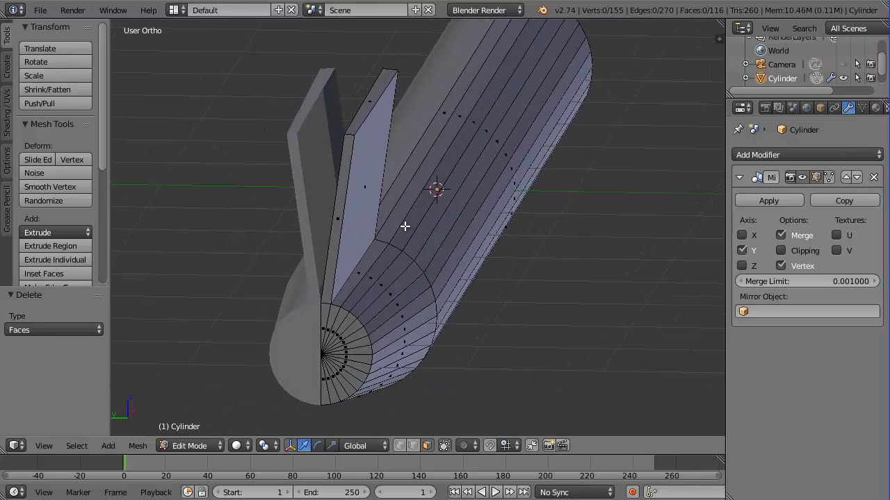
{"action": "middle_click_drag", "start_coordinate": [424, 226], "coordinate": [436, 228]}
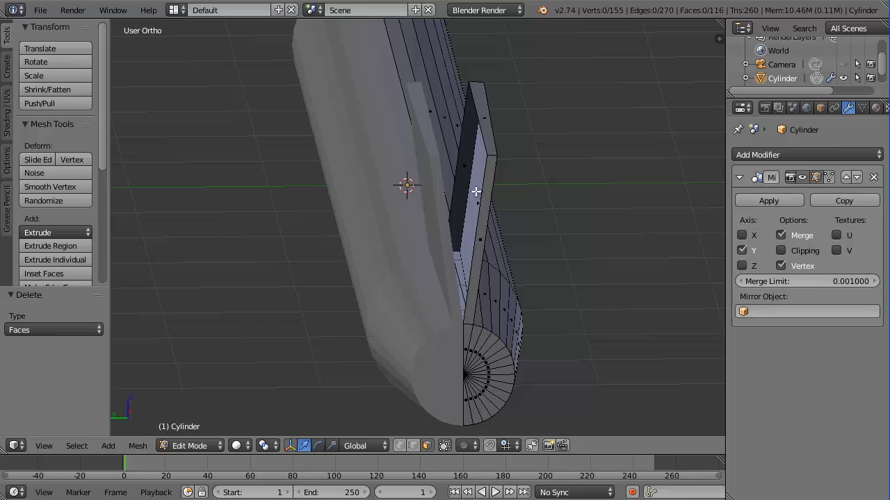
{"action": "right_click", "coordinate": [485, 129]}
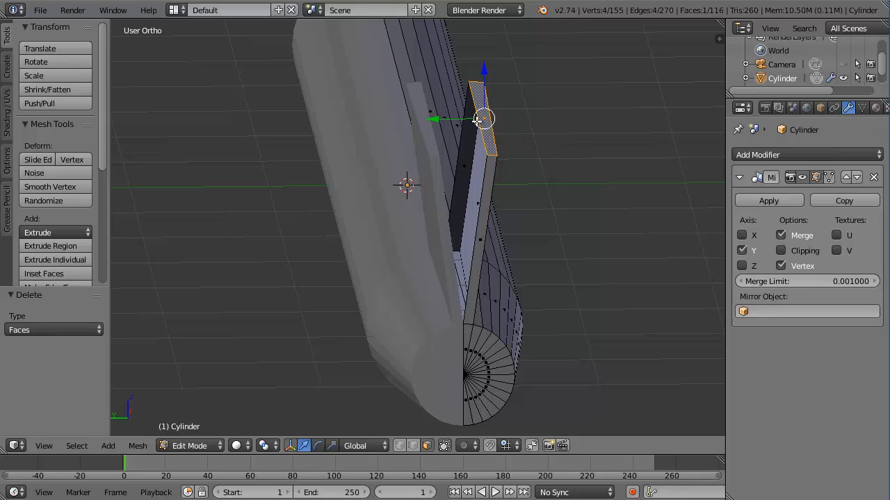
{"action": "mouse_move", "coordinate": [434, 120]}
{"action": "left_mouse_down"}
{"action": "mouse_move", "coordinate": [365, 127]}
{"action": "mouse_move", "coordinate": [438, 123]}
{"action": "mouse_move", "coordinate": [423, 123]}
{"action": "left_mouse_up"}
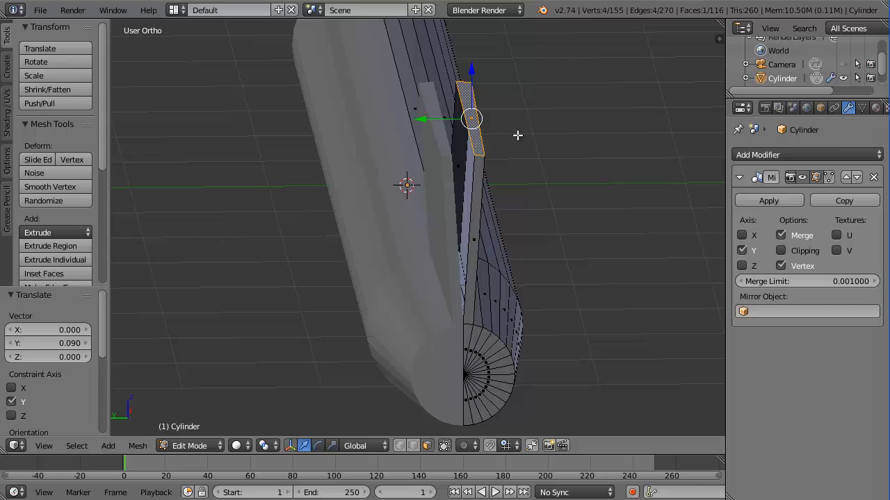
View the model from the left side and frame the top of the fin
{"action": "key", "text": "KP_1"}
{"action": "key", "text": "KP_3"}
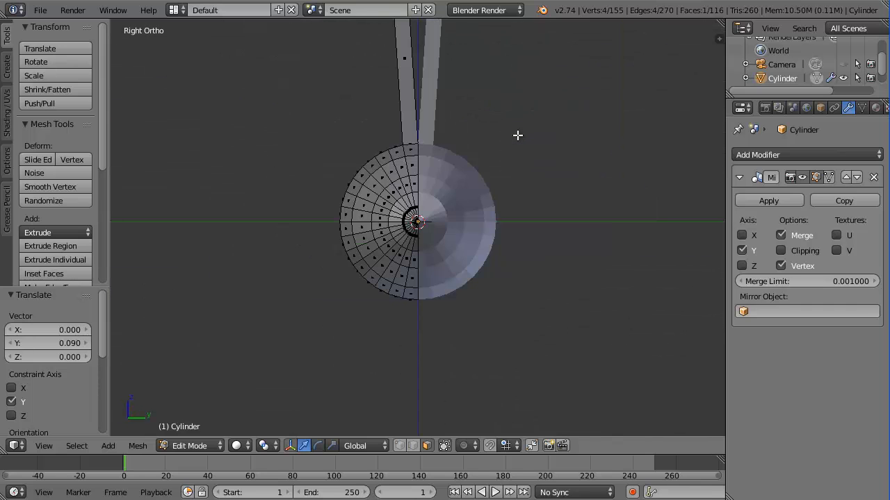
{"action": "key", "text": "KP_1"}
{"action": "key", "text": "KP_3"}
{"action": "key", "text": "ctrl+KP_3"}
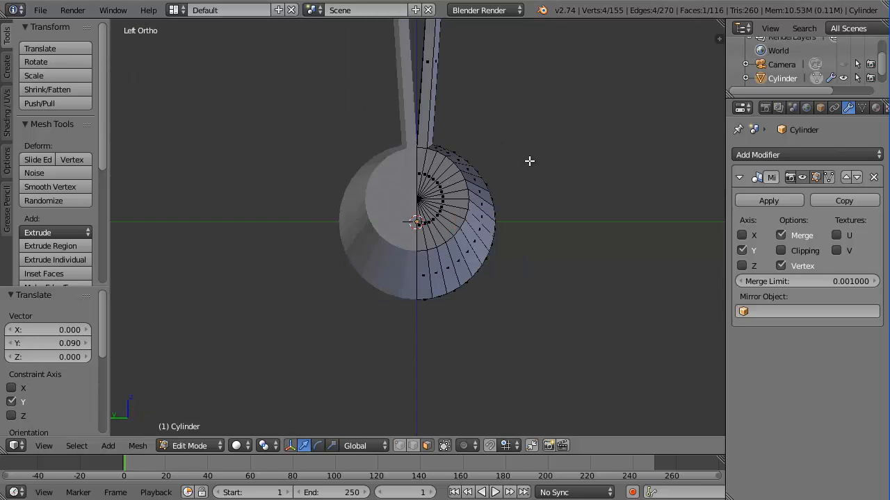
{"action": "middle_click_drag", "start_coordinate": [530, 160], "coordinate": [518, 271], "text": "shift"}
{"action": "scroll", "coordinate": [501, 270], "scroll_direction": "up", "scroll_amount": 6}
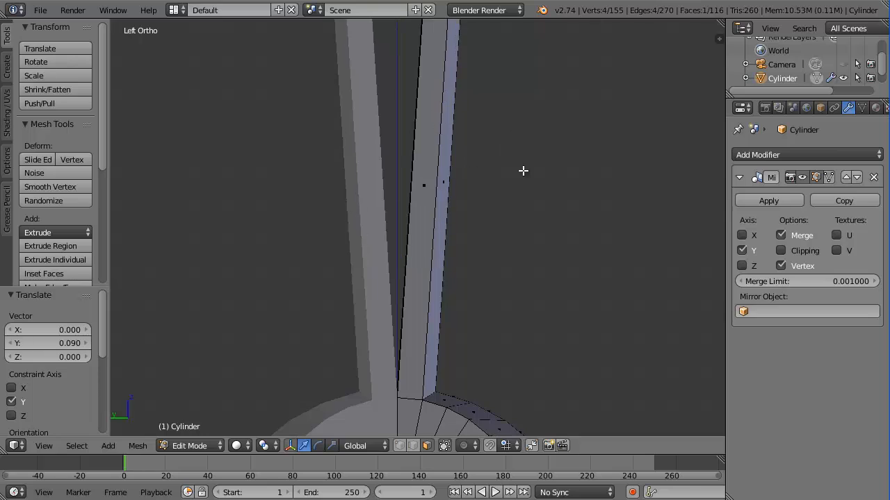
{"action": "middle_click_drag", "start_coordinate": [524, 171], "coordinate": [550, 289], "text": "shift"}
{"action": "scroll", "coordinate": [559, 173], "scroll_direction": "down", "scroll_amount": 1}
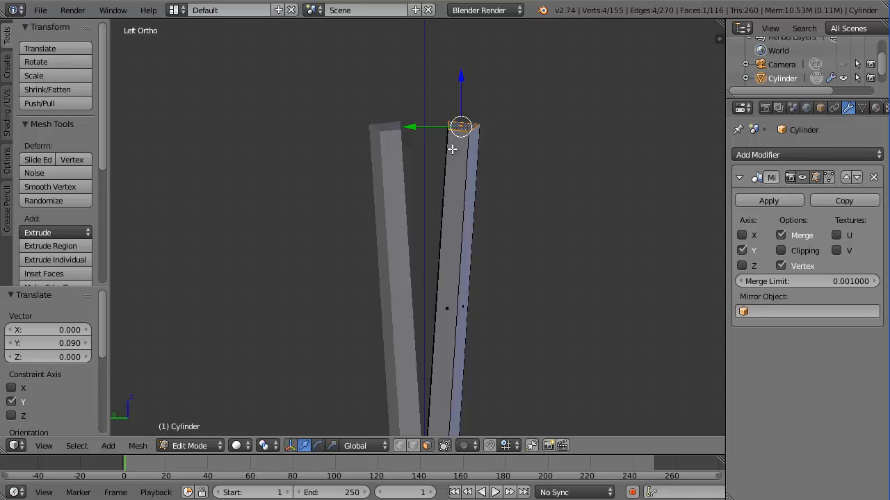
Switch to edge select, pick one fin-tip top edge, and show its transform properties
{"action": "left_click", "coordinate": [413, 445]}
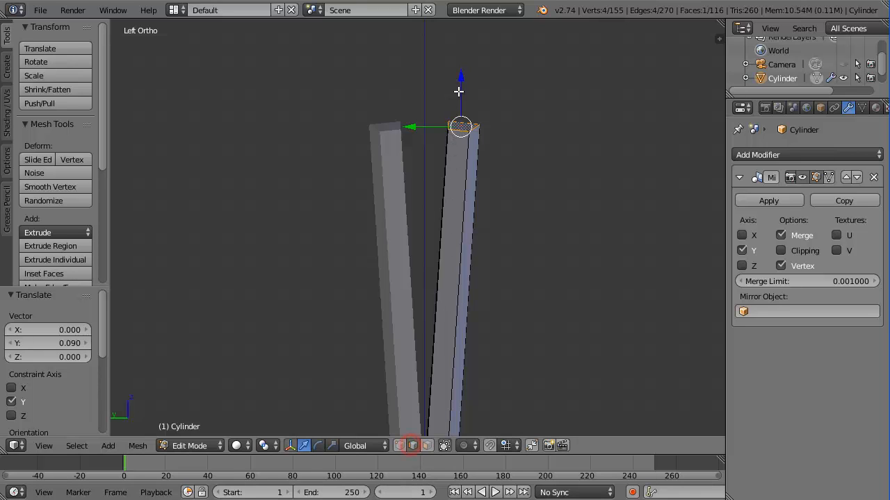
{"action": "right_click", "coordinate": [451, 124]}
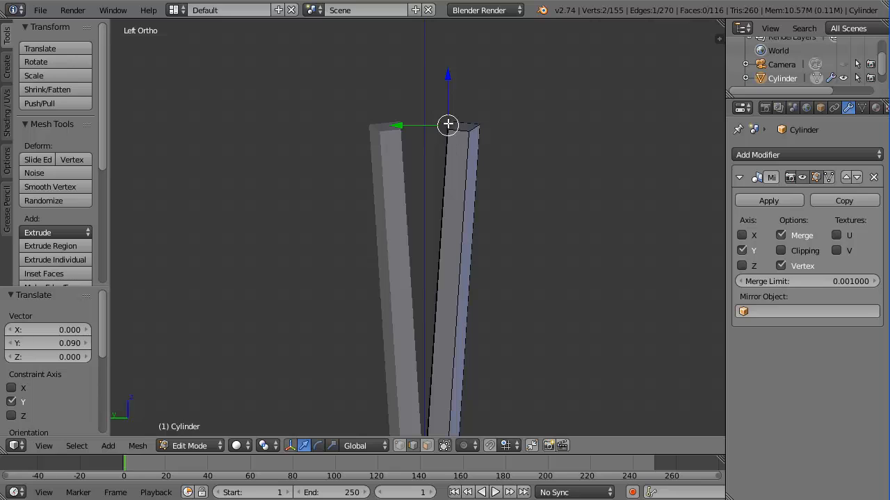
{"action": "left_click", "coordinate": [719, 40]}
Set the fin-tip edge's Median Y to 0, then return to Object Mode
{"action": "scroll", "coordinate": [673, 137], "scroll_direction": "up", "scroll_amount": 8}
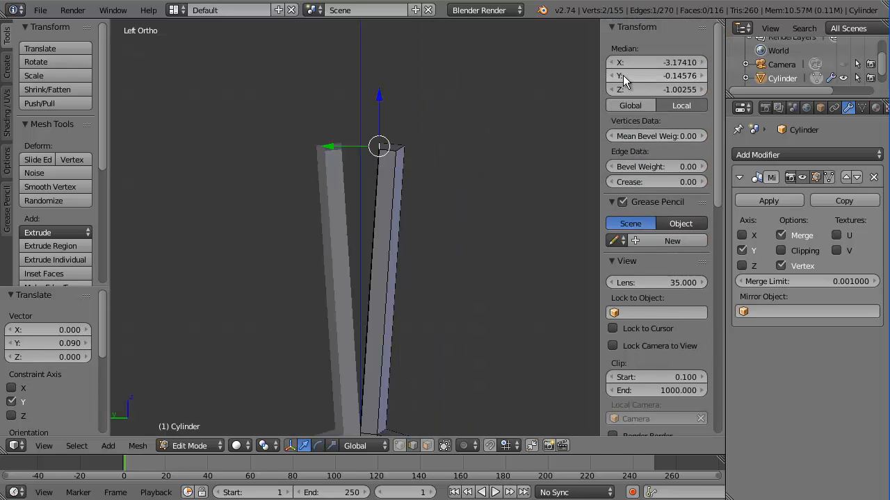
{"action": "left_click", "coordinate": [668, 73]}
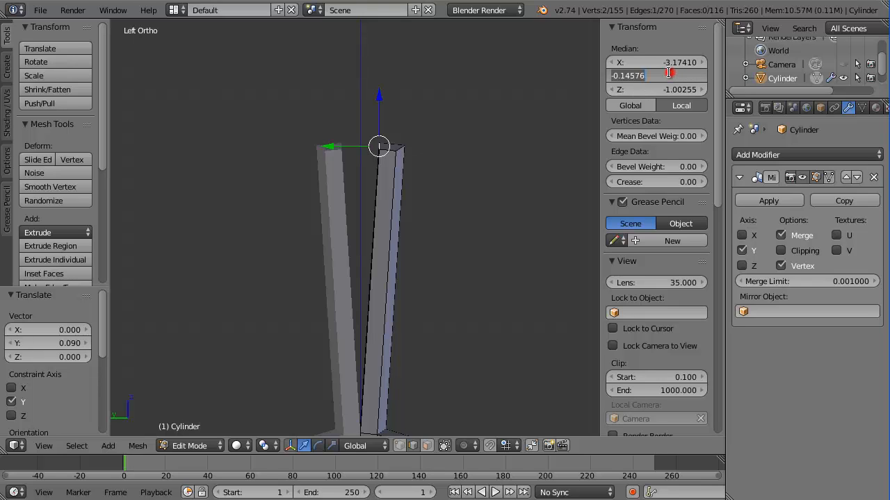
{"action": "type", "text": "0"}
{"action": "key", "text": "Return"}
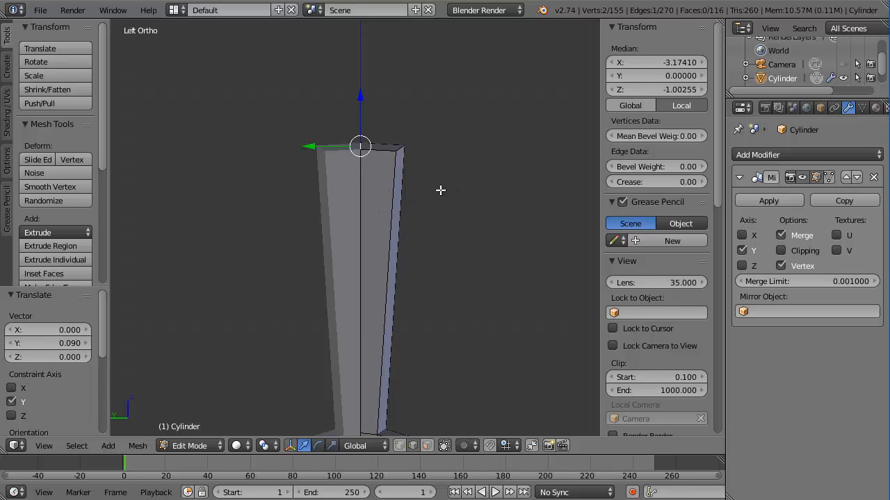
{"action": "key", "text": "Tab"}
Move the fin's other top edge inward along Y to -0.12176, then exit to Object Mode
{"action": "key", "text": "shift+c"}
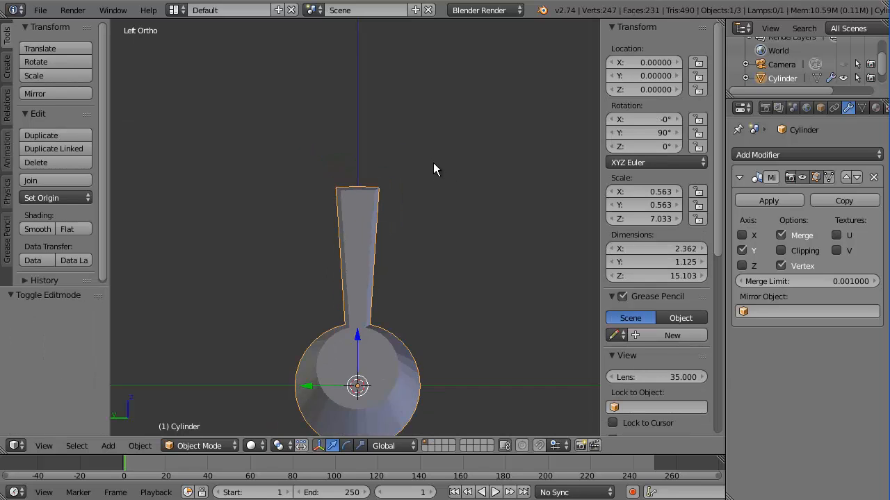
{"action": "middle_click_drag", "start_coordinate": [433, 164], "coordinate": [350, 239]}
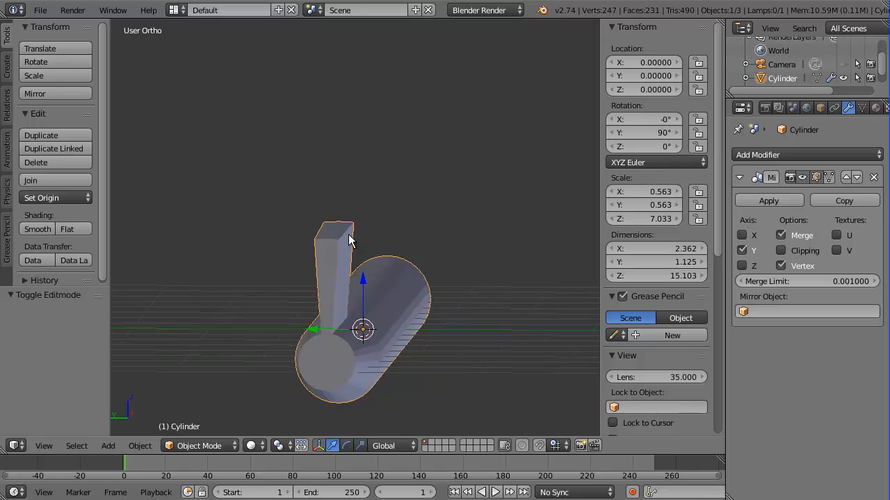
{"action": "scroll", "coordinate": [349, 240], "scroll_direction": "up", "scroll_amount": 4}
{"action": "key", "text": "Tab"}
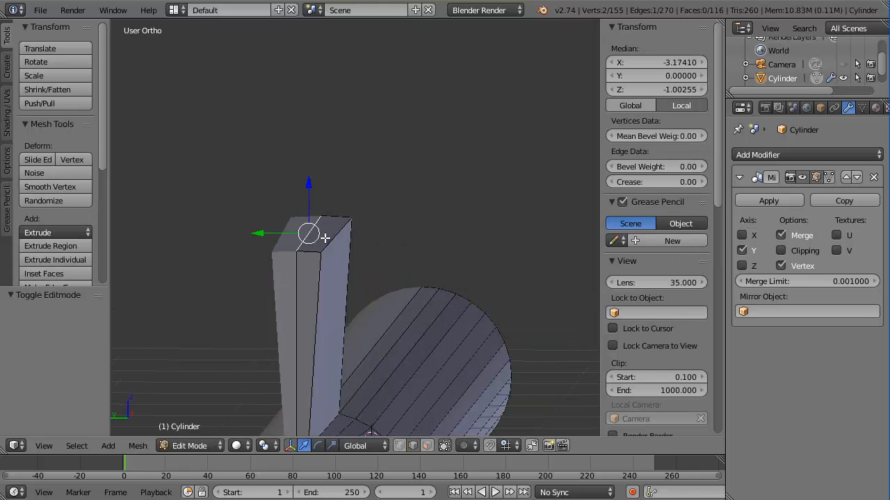
{"action": "right_click", "coordinate": [337, 240]}
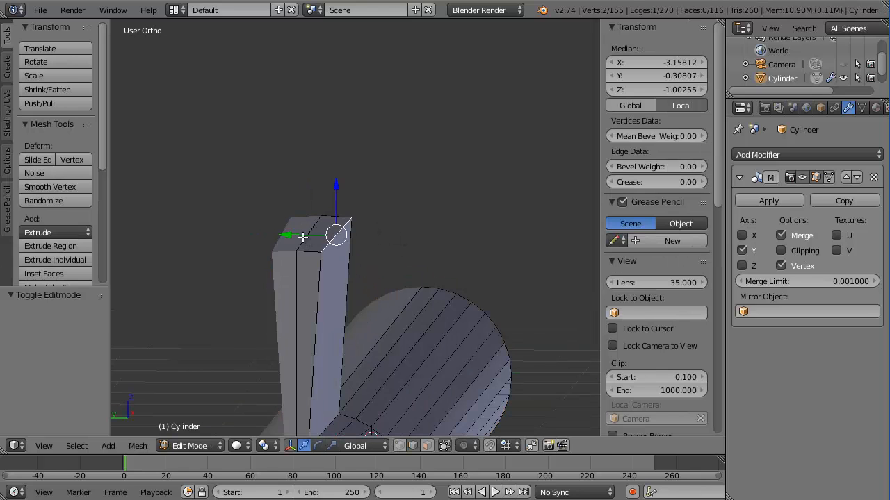
{"action": "left_click_drag", "start_coordinate": [285, 236], "coordinate": [269, 236]}
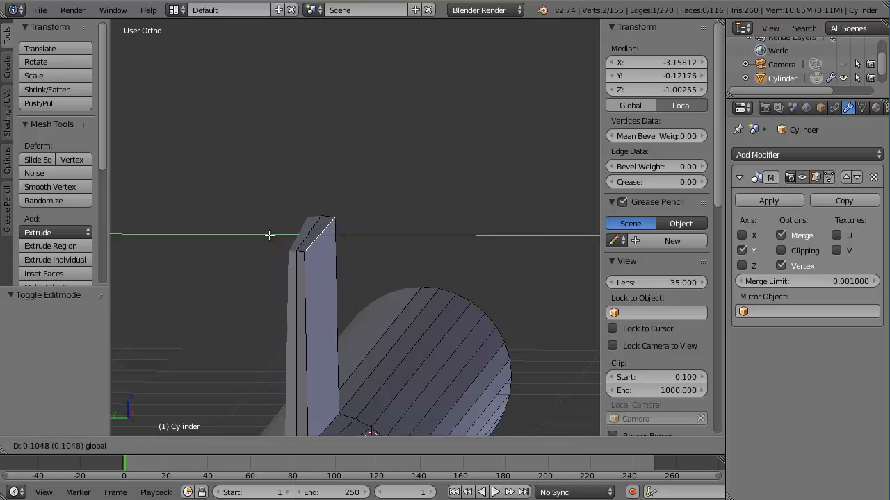
{"action": "left_click", "coordinate": [269, 235]}
{"action": "middle_click_drag", "start_coordinate": [350, 236], "coordinate": [470, 264]}
{"action": "key", "text": "Tab"}
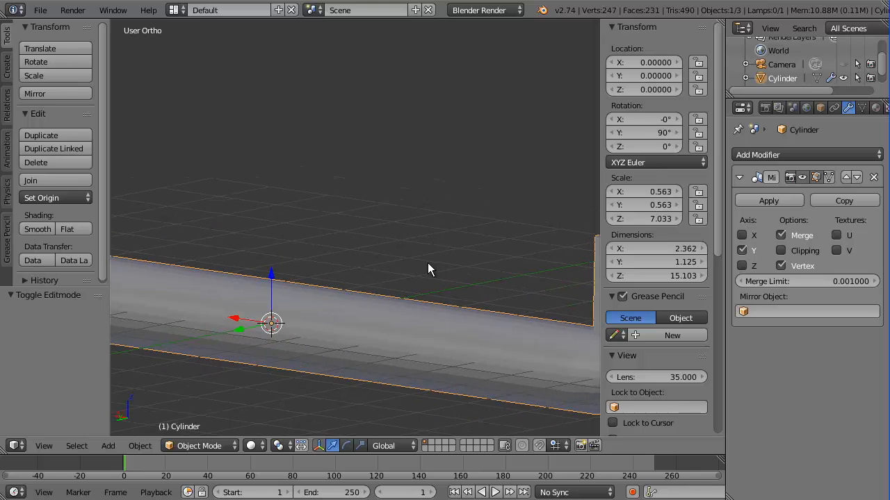
Inspect the tapered tail fin from the front and right views, zooming and orbiting along the fuselage
{"action": "middle_click_drag", "start_coordinate": [343, 231], "coordinate": [320, 222]}
{"action": "key", "text": "KP_1"}
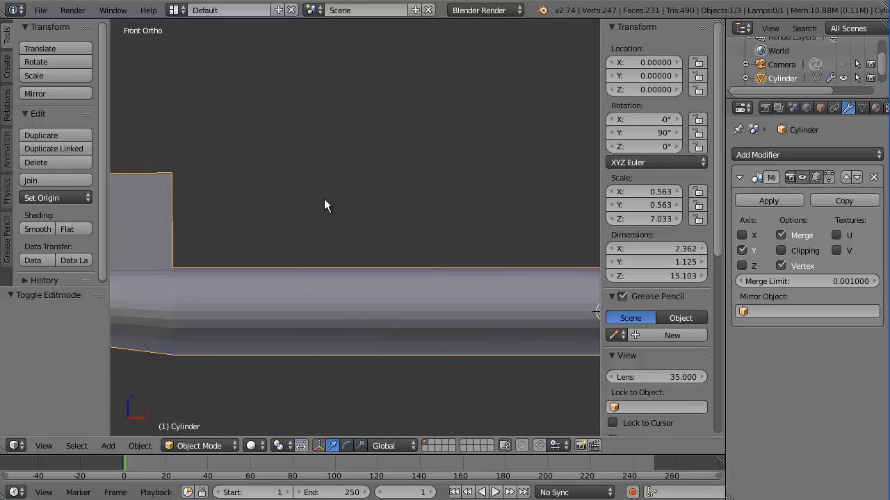
{"action": "key", "text": "KP_3"}
{"action": "key", "text": "KP_1"}
{"action": "scroll", "coordinate": [340, 214], "scroll_direction": "down", "scroll_amount": 4}
{"action": "scroll", "coordinate": [340, 220], "scroll_direction": "down", "scroll_amount": 1}
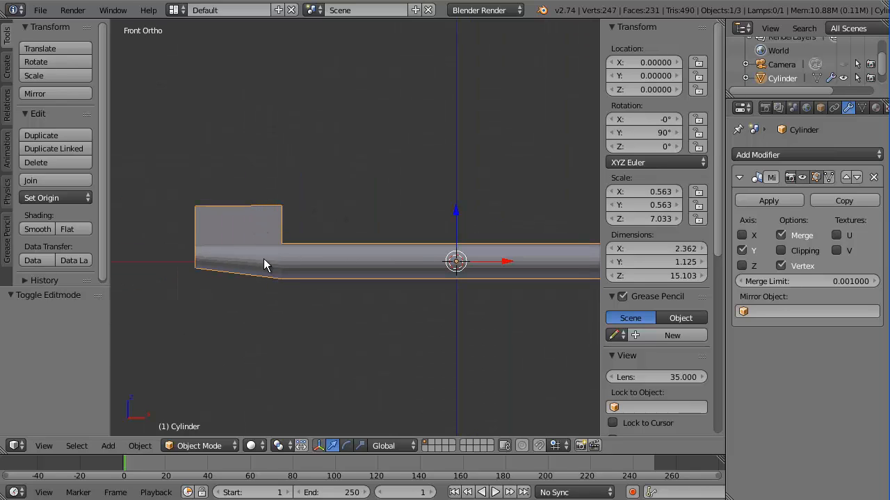
{"action": "key", "text": "KP_3"}
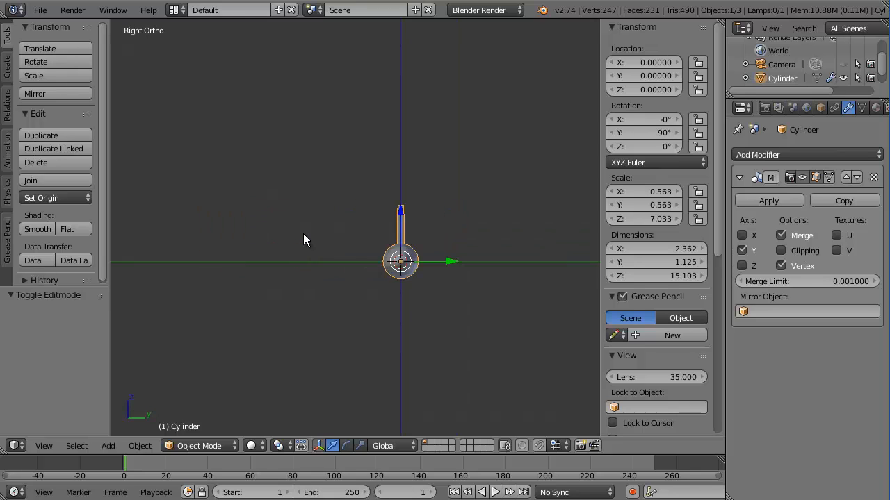
{"action": "scroll", "coordinate": [412, 209], "scroll_direction": "up", "scroll_amount": 6}
{"action": "middle_click_drag", "start_coordinate": [435, 181], "coordinate": [344, 192], "text": "shift"}
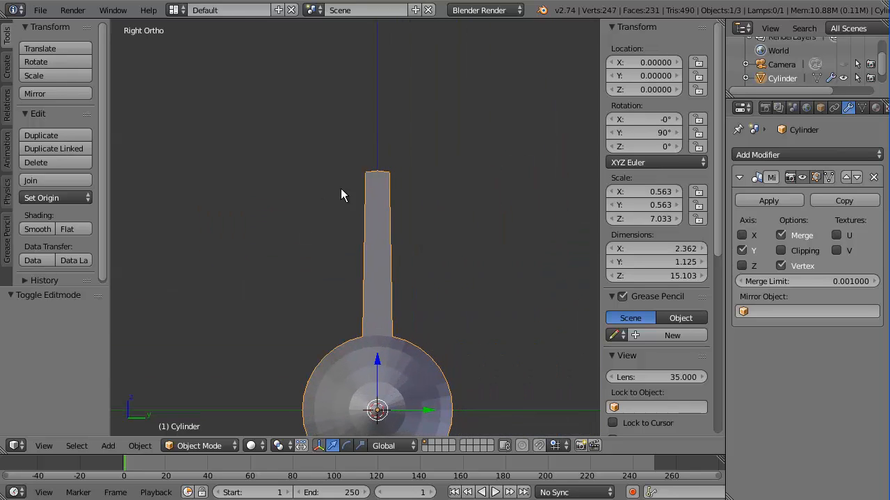
{"action": "middle_click_drag", "start_coordinate": [417, 199], "coordinate": [417, 208]}
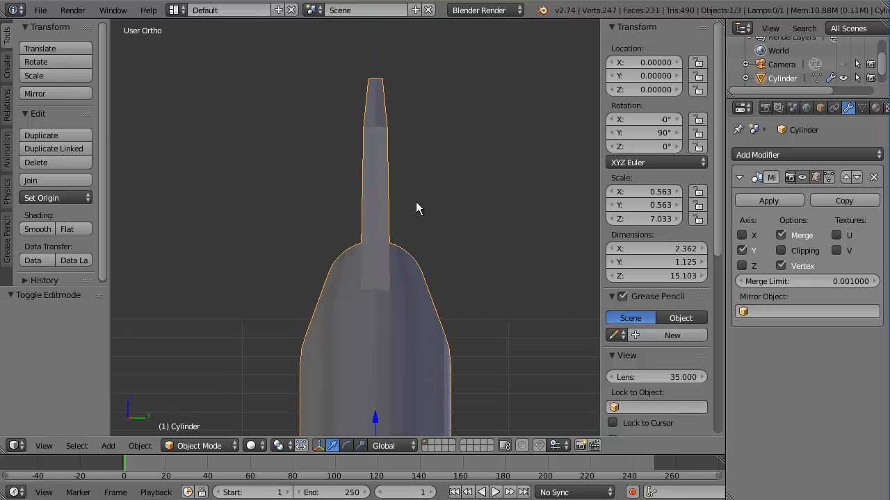
Re-enter Edit Mode, select the centre-seam edge at the fin tip and centre the view on it
{"action": "key", "text": "Tab"}
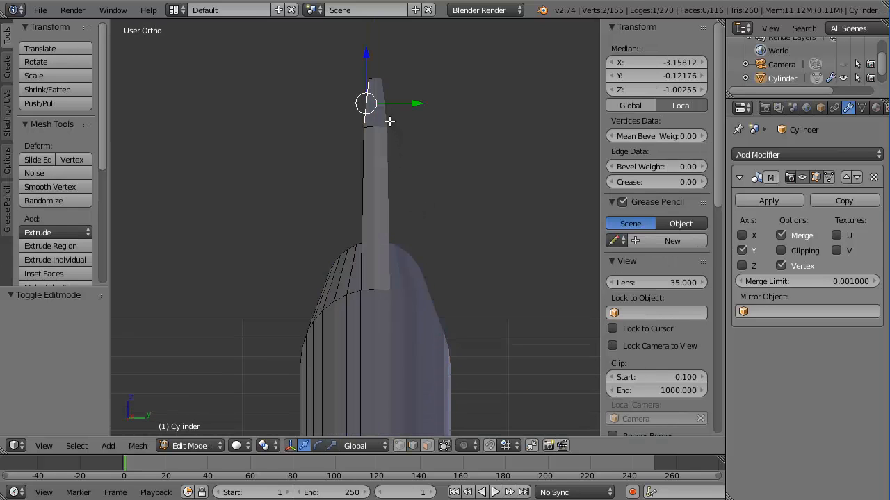
{"action": "right_click", "coordinate": [374, 108]}
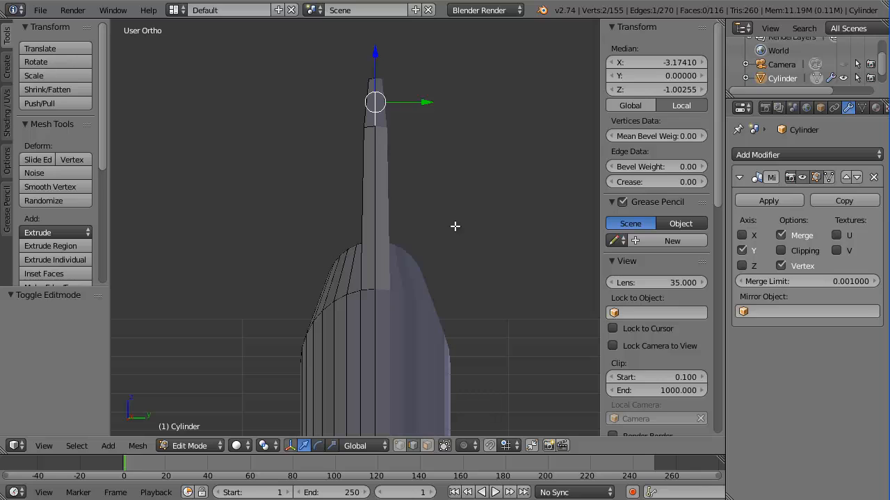
{"action": "key", "text": "KP_Decimal"}
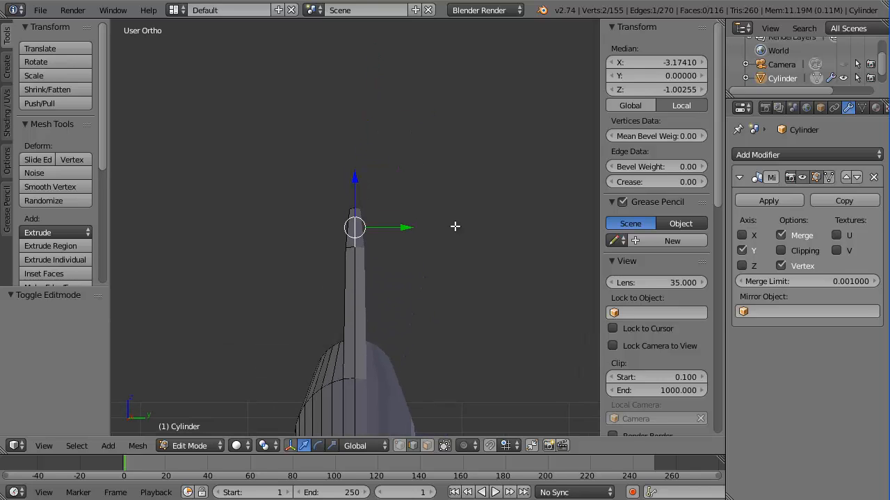
Orbit, pan and zoom out until the whole tail fin and fuselage cylinder are visible
{"action": "middle_click_drag", "start_coordinate": [467, 209], "coordinate": [357, 225]}
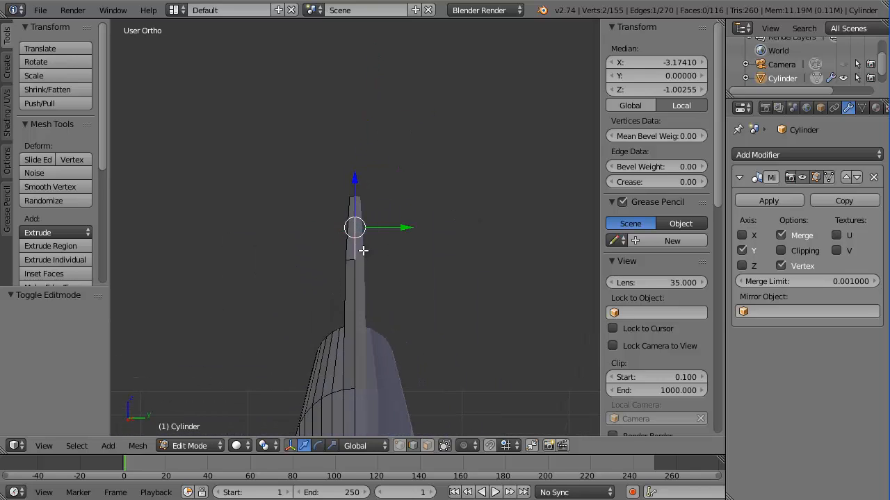
{"action": "scroll", "coordinate": [356, 228], "scroll_direction": "up", "scroll_amount": 3}
{"action": "scroll", "coordinate": [356, 228], "scroll_direction": "up", "scroll_amount": 4}
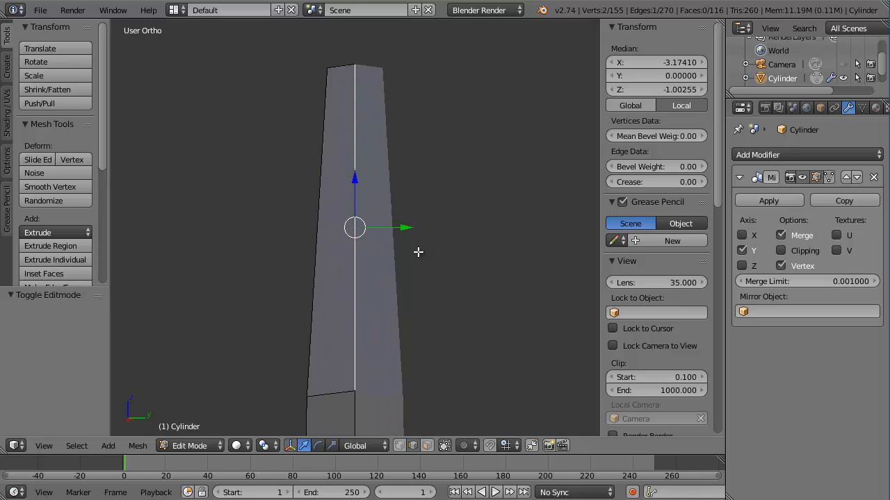
{"action": "mouse_move", "coordinate": [418, 253]}
{"action": "middle_mouse_down"}
{"action": "mouse_move", "coordinate": [377, 234]}
{"action": "mouse_move", "coordinate": [436, 249]}
{"action": "middle_mouse_up"}
{"action": "scroll", "coordinate": [438, 255], "scroll_direction": "down", "scroll_amount": 8}
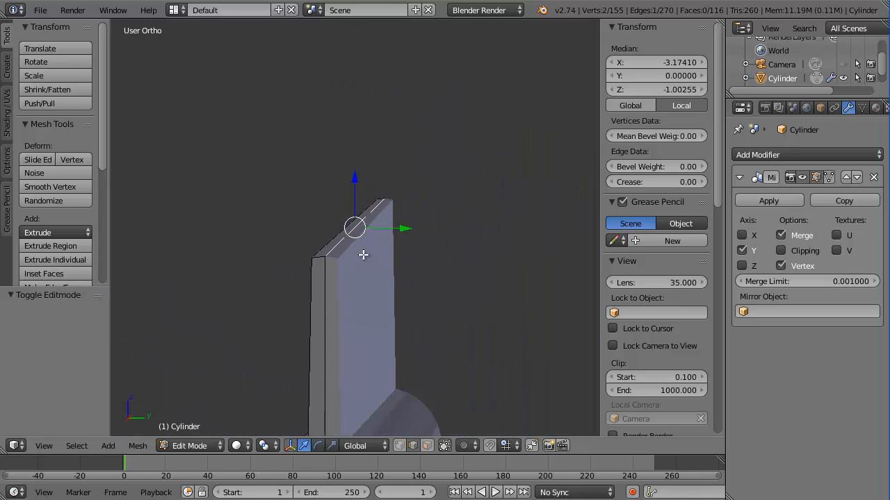
{"action": "middle_click_drag", "start_coordinate": [351, 277], "coordinate": [415, 111], "text": "shift"}
{"action": "middle_click_drag", "start_coordinate": [382, 174], "coordinate": [410, 29], "text": "shift"}
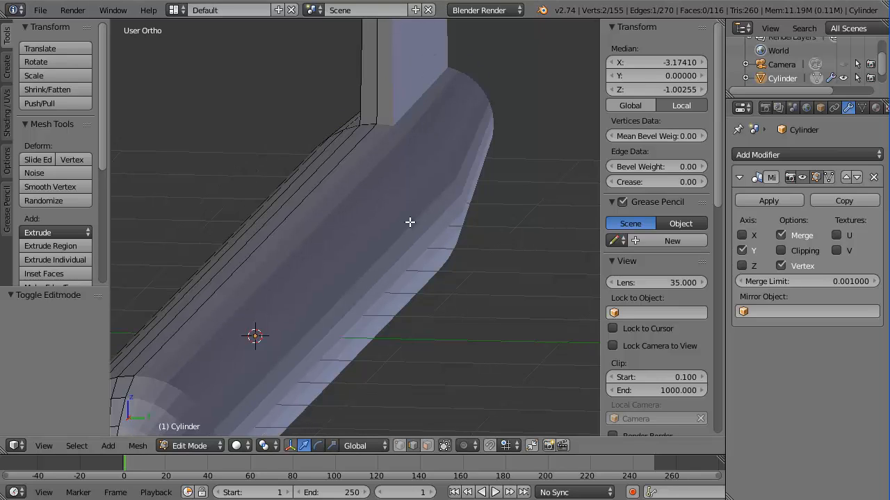
{"action": "key", "text": "KP_Decimal"}
{"action": "scroll", "coordinate": [341, 211], "scroll_direction": "up", "scroll_amount": 5}
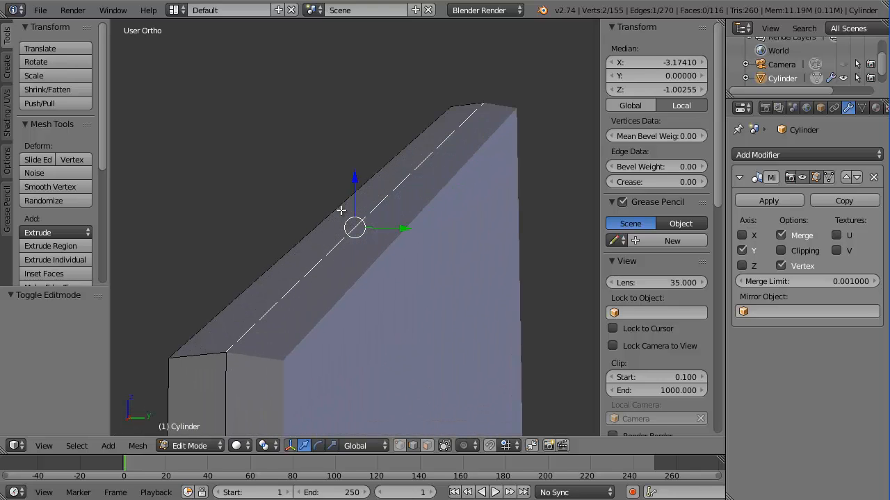
{"action": "scroll", "coordinate": [341, 210], "scroll_direction": "down", "scroll_amount": 2}
{"action": "scroll", "coordinate": [341, 211], "scroll_direction": "down", "scroll_amount": 1}
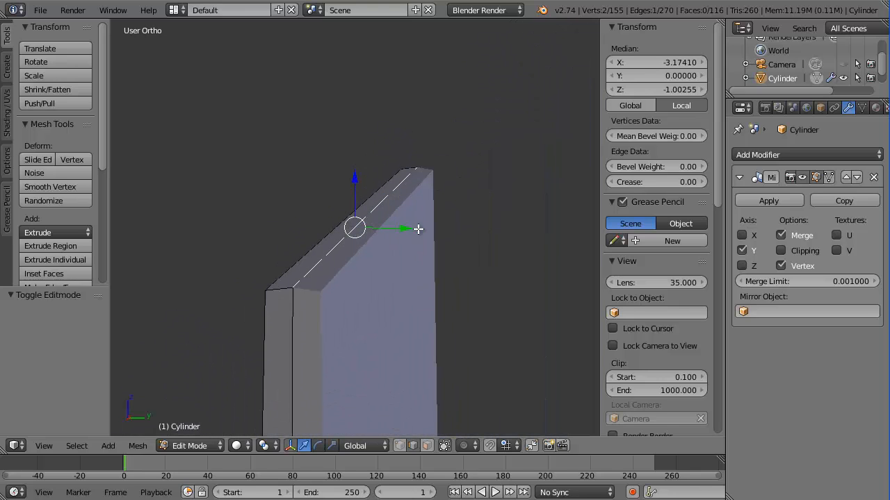
{"action": "scroll", "coordinate": [414, 231], "scroll_direction": "down", "scroll_amount": 6}
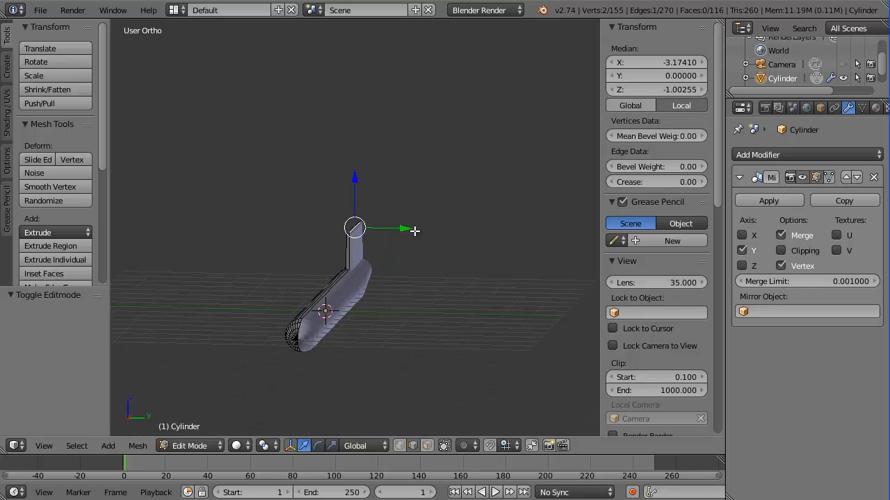
In front ortho wireframe view, box-select the fin's top edge and raise it 1.186 along Z
{"action": "key", "text": "KP_1"}
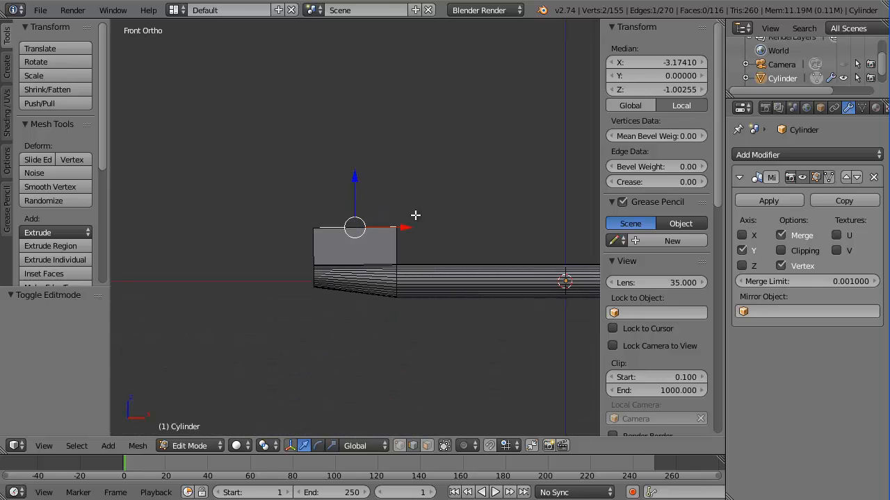
{"action": "scroll", "coordinate": [415, 215], "scroll_direction": "up", "scroll_amount": 8}
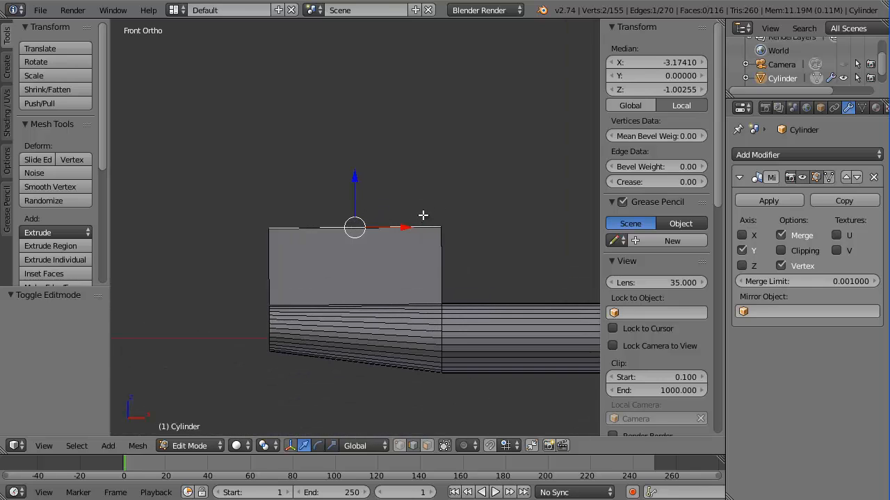
{"action": "scroll", "coordinate": [415, 216], "scroll_direction": "down", "scroll_amount": 3}
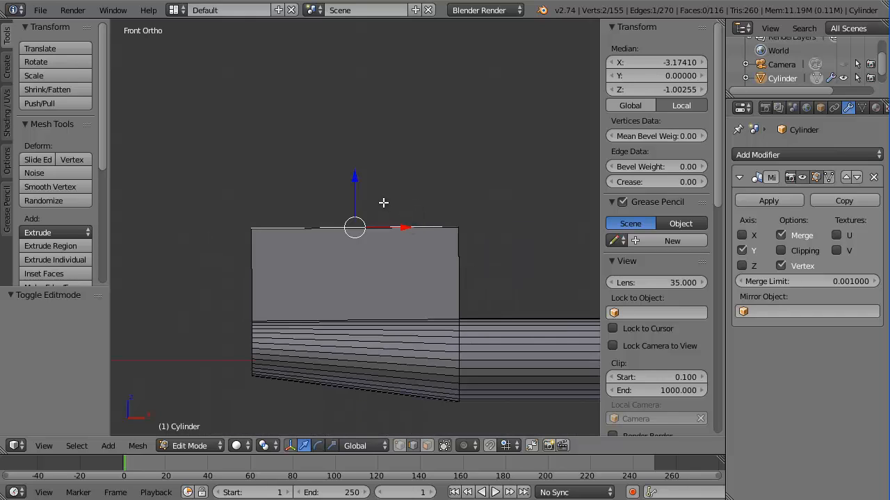
{"action": "left_click_drag", "start_coordinate": [354, 180], "coordinate": [354, 132]}
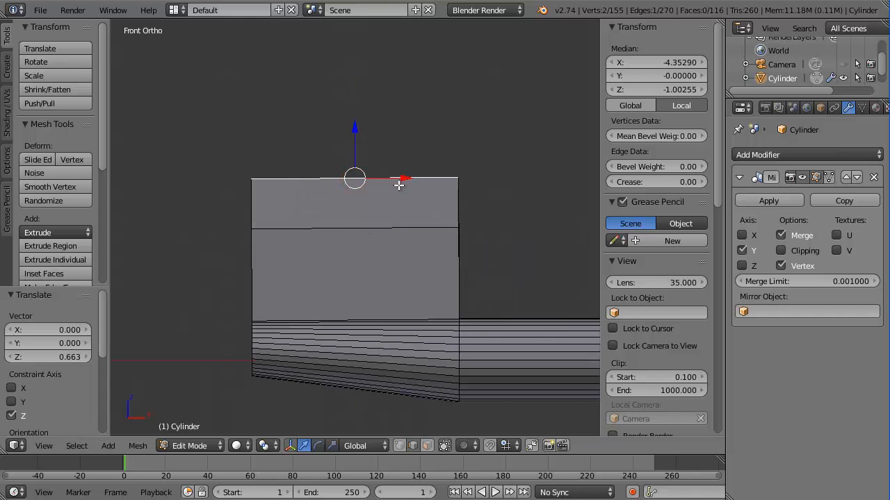
{"action": "key", "text": "ctrl+z"}
{"action": "key", "text": "z"}
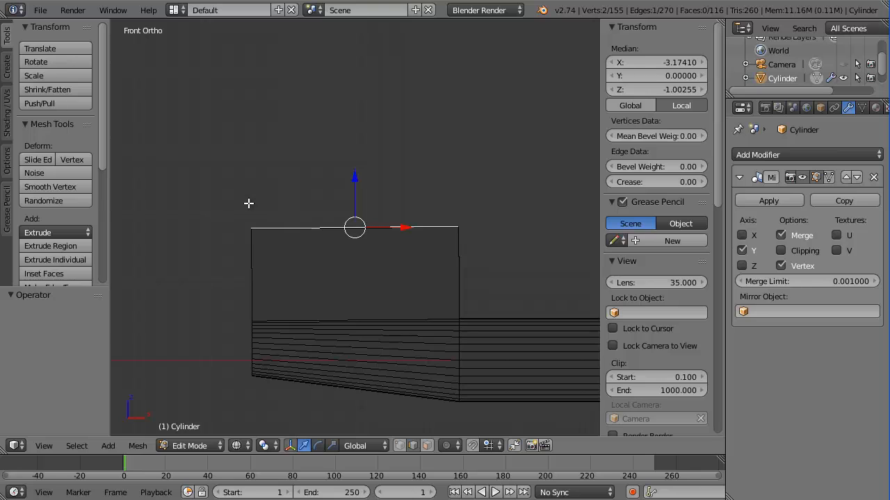
{"action": "key", "text": "a"}
{"action": "key", "text": "b"}
{"action": "left_click_drag", "start_coordinate": [205, 170], "coordinate": [538, 253]}
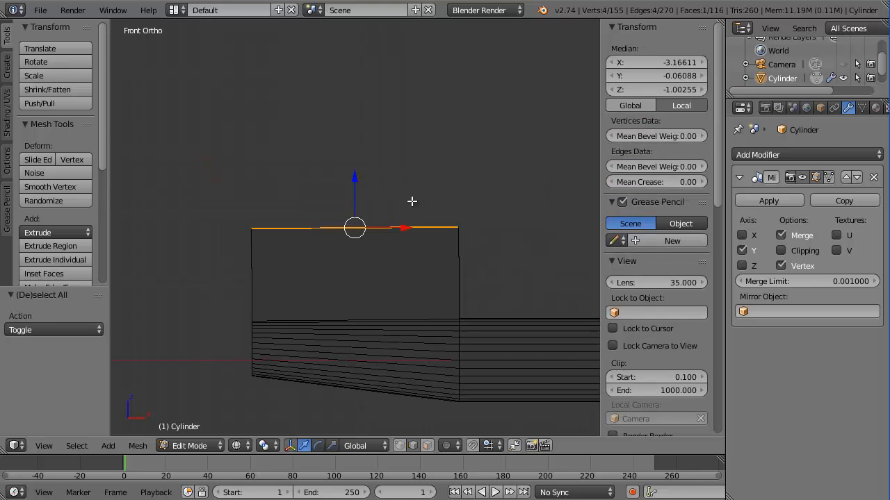
{"action": "left_click_drag", "start_coordinate": [356, 178], "coordinate": [363, 90]}
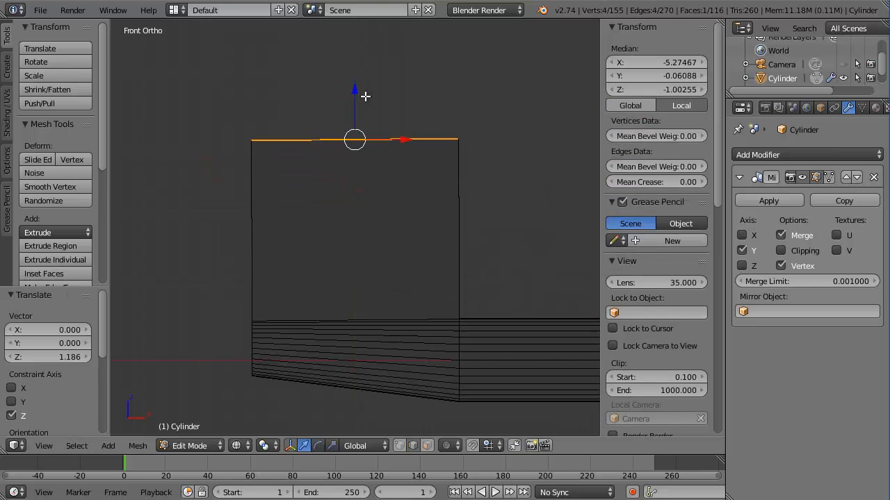
In vertex select mode, box-select the fin's top vertices and move them -0.626 along X
{"action": "key", "text": "ctrl+Tab"}
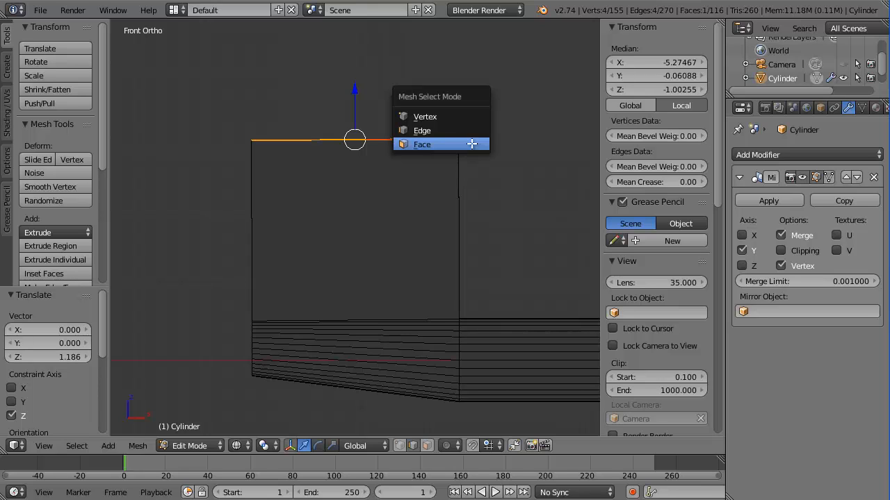
{"action": "left_click", "coordinate": [431, 120]}
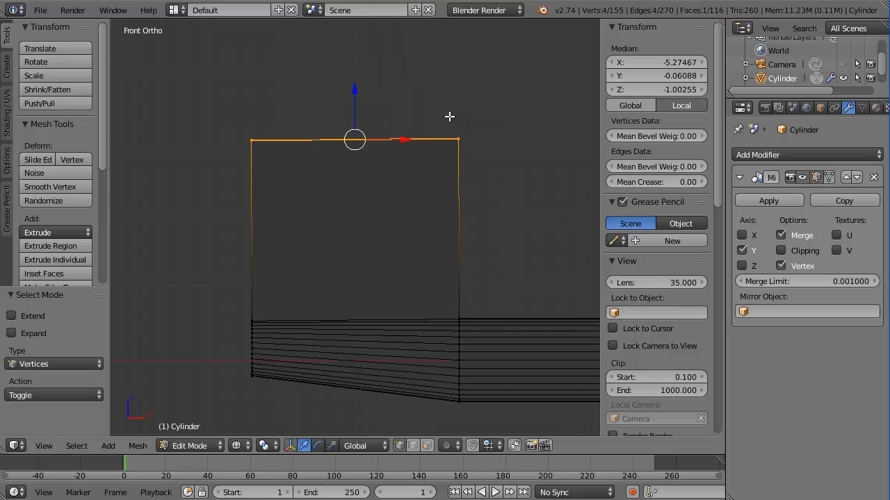
{"action": "key", "text": "a"}
{"action": "key", "text": "b"}
{"action": "left_click_drag", "start_coordinate": [427, 110], "coordinate": [375, 122]}
{"action": "key", "text": "a"}
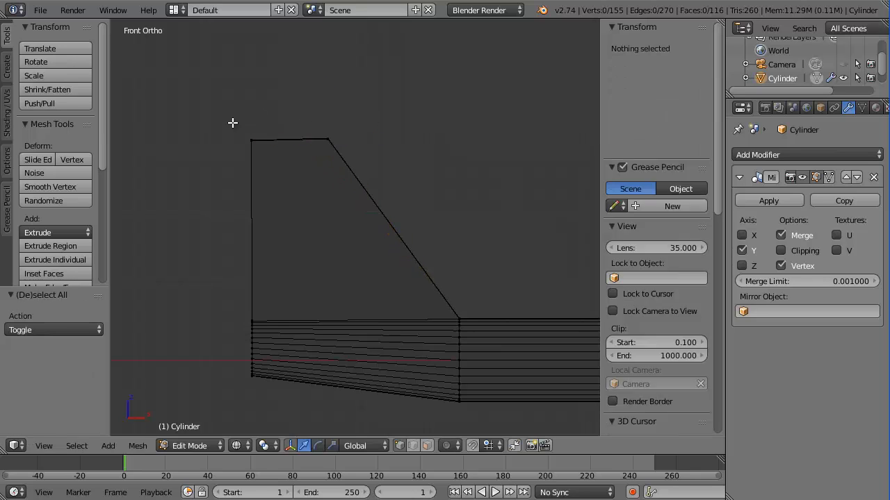
{"action": "key", "text": "b"}
{"action": "left_click_drag", "start_coordinate": [229, 123], "coordinate": [367, 151]}
{"action": "key", "text": "a"}
{"action": "key", "text": "b"}
{"action": "left_click_drag", "start_coordinate": [373, 139], "coordinate": [327, 140]}
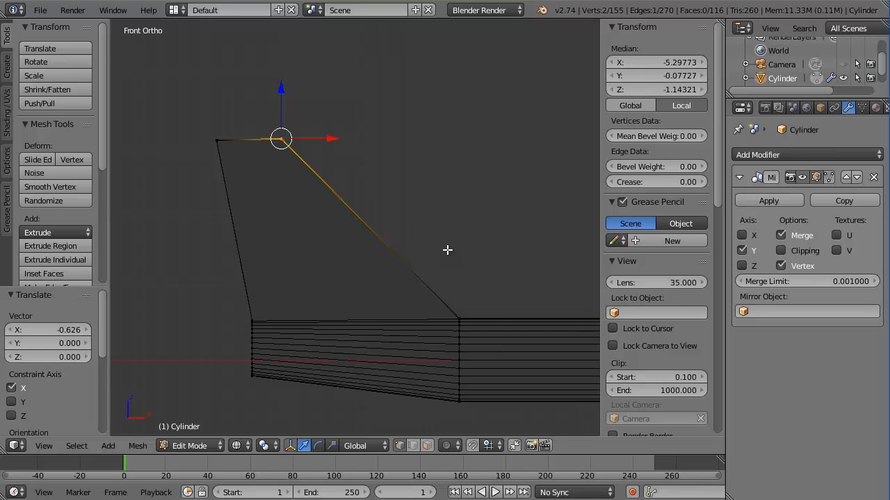
{"action": "scroll", "coordinate": [447, 249], "scroll_direction": "down", "scroll_amount": 3}
Orbit the fuselage into a horizontal 3D view and return to solid shading
{"action": "middle_click_drag", "start_coordinate": [447, 250], "coordinate": [343, 336]}
{"action": "scroll", "coordinate": [343, 335], "scroll_direction": "up", "scroll_amount": 2}
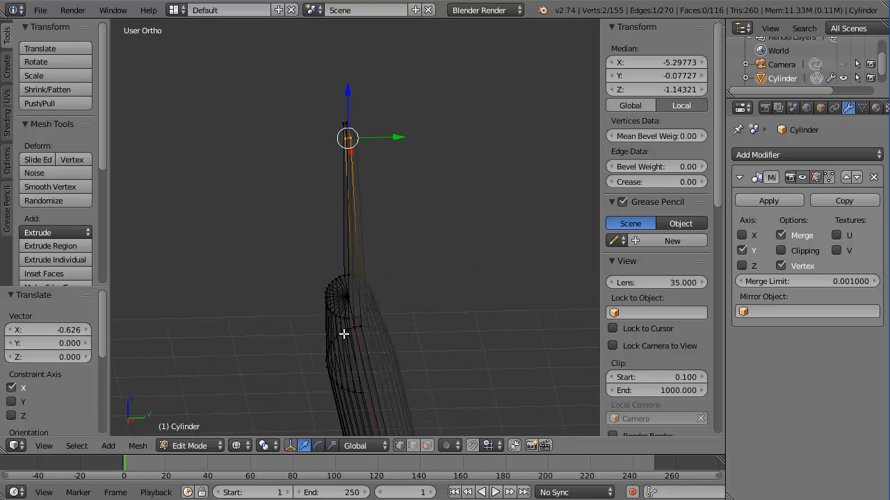
{"action": "middle_click_drag", "start_coordinate": [372, 288], "coordinate": [391, 213]}
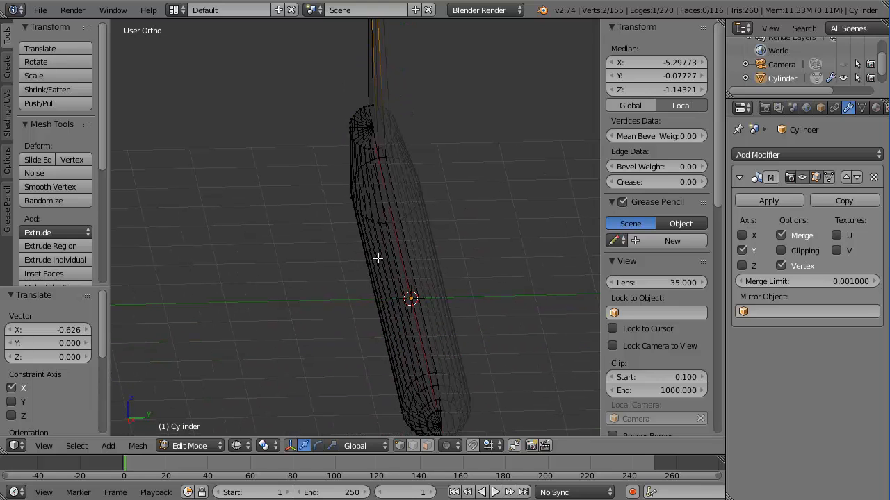
{"action": "key", "text": "z"}
{"action": "mouse_move", "coordinate": [376, 251]}
{"action": "middle_mouse_down"}
{"action": "mouse_move", "coordinate": [355, 299]}
{"action": "mouse_move", "coordinate": [398, 281]}
{"action": "middle_mouse_up"}
In face select mode, select a long face along the fuselage and start a loop cut
{"action": "key", "text": "ctrl+Tab"}
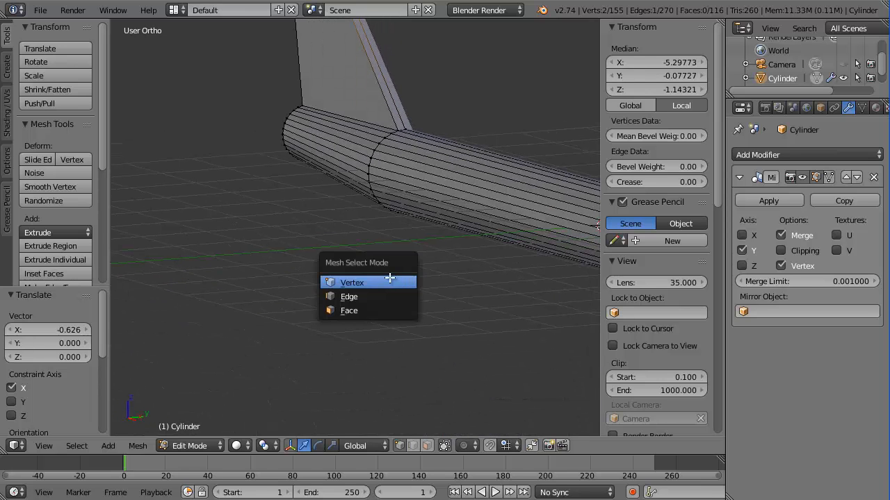
{"action": "left_click", "coordinate": [386, 310]}
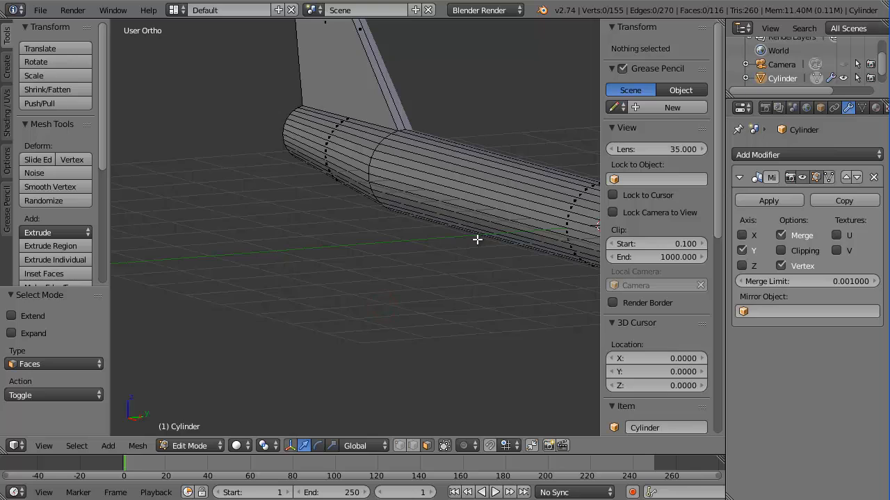
{"action": "scroll", "coordinate": [477, 239], "scroll_direction": "down", "scroll_amount": 2}
{"action": "middle_click_drag", "start_coordinate": [483, 214], "coordinate": [329, 173], "text": "shift"}
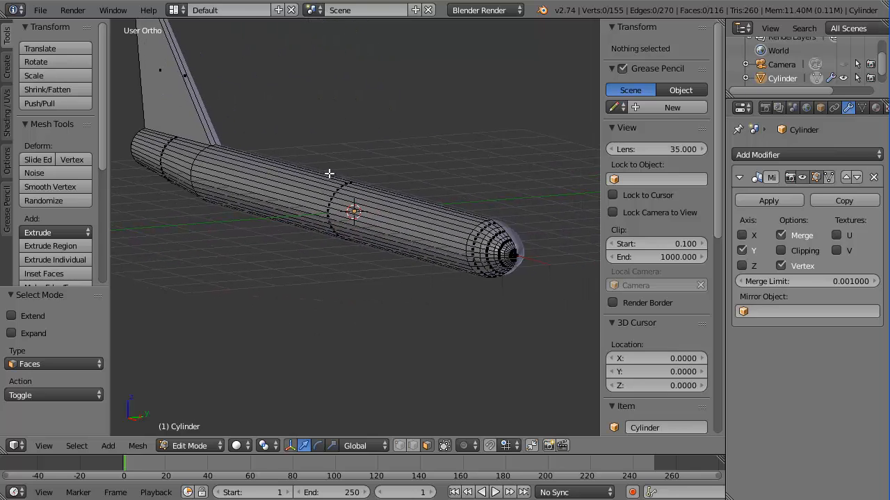
{"action": "right_click", "coordinate": [344, 220]}
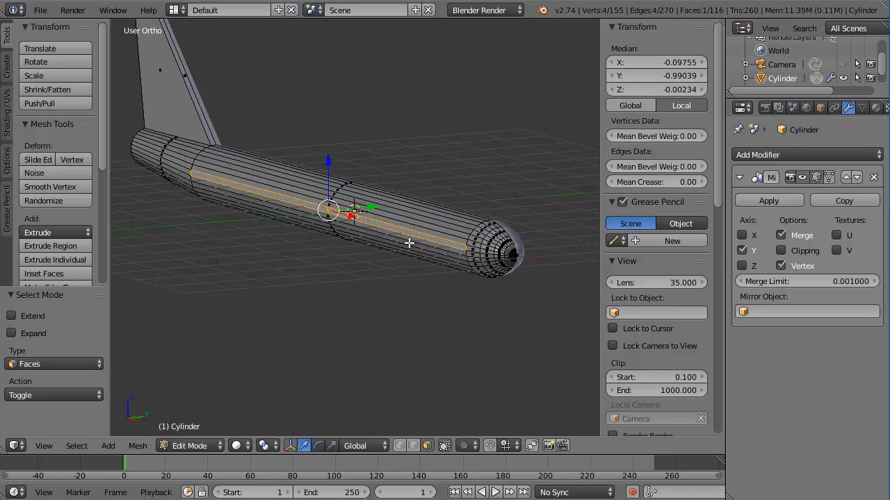
{"action": "key", "text": "ctrl+r"}
Place and slide the first new edge loop near the nose, then frame it from the front view
{"action": "left_click", "coordinate": [373, 228]}
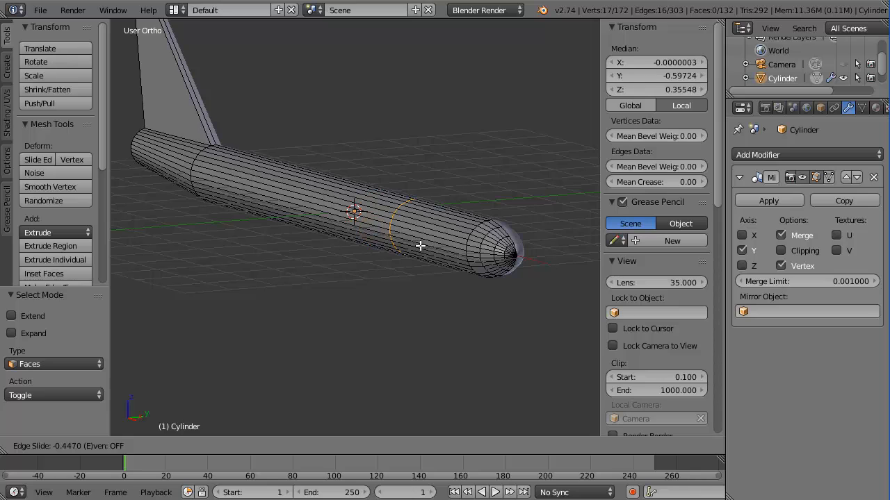
{"action": "left_click", "coordinate": [423, 244]}
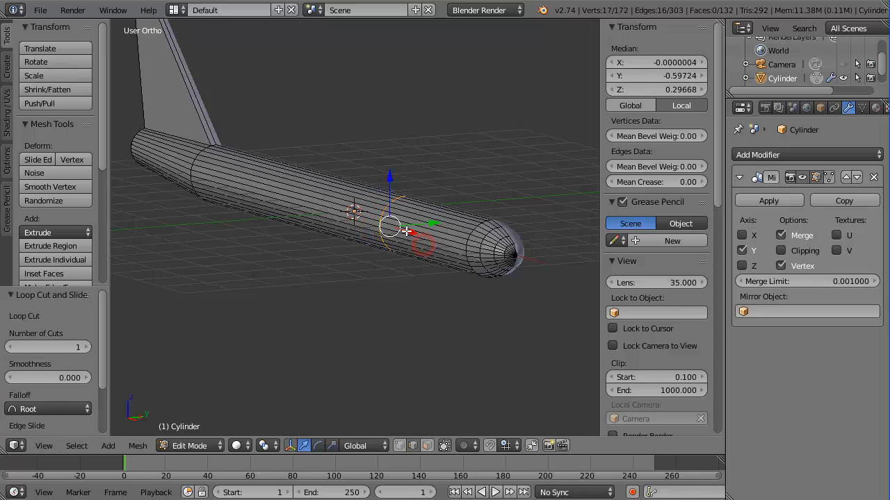
{"action": "key", "text": "KP_1"}
{"action": "scroll", "coordinate": [379, 218], "scroll_direction": "down", "scroll_amount": 3}
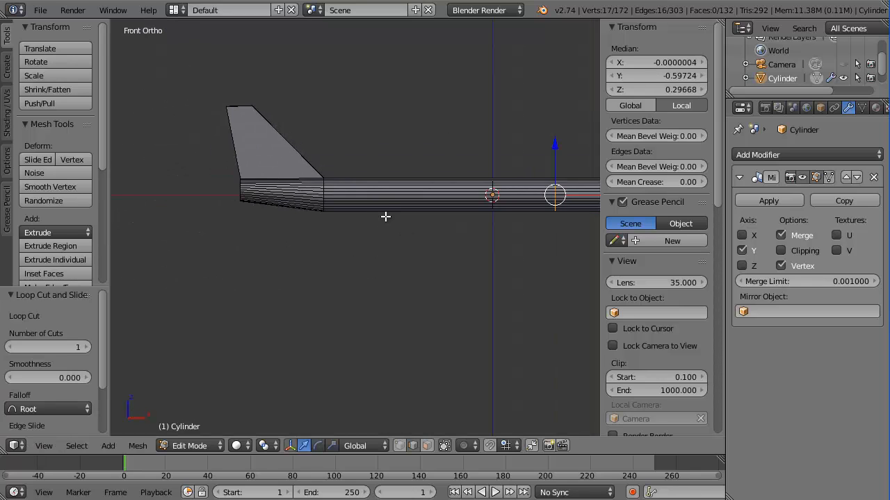
{"action": "key", "text": "KP_Decimal"}
{"action": "scroll", "coordinate": [386, 221], "scroll_direction": "down", "scroll_amount": 6}
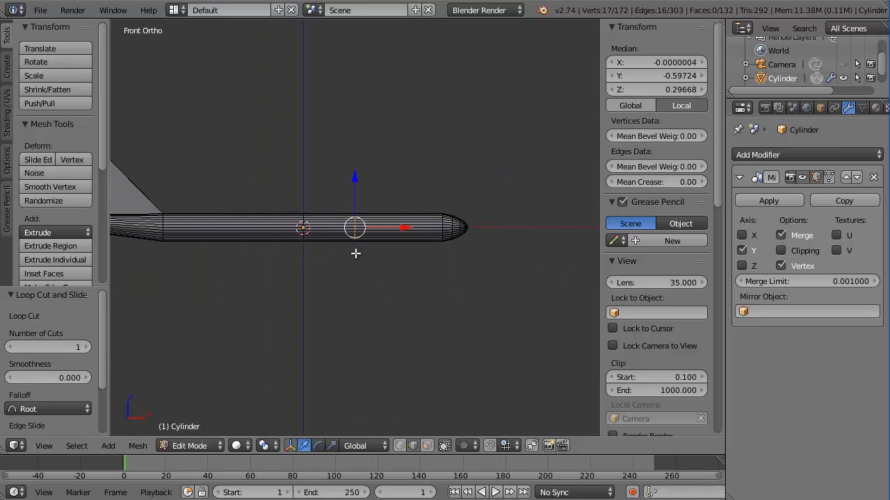
Cut and place a second edge loop around the fuselage
{"action": "key", "text": "ctrl+r"}
{"action": "left_click", "coordinate": [303, 233]}
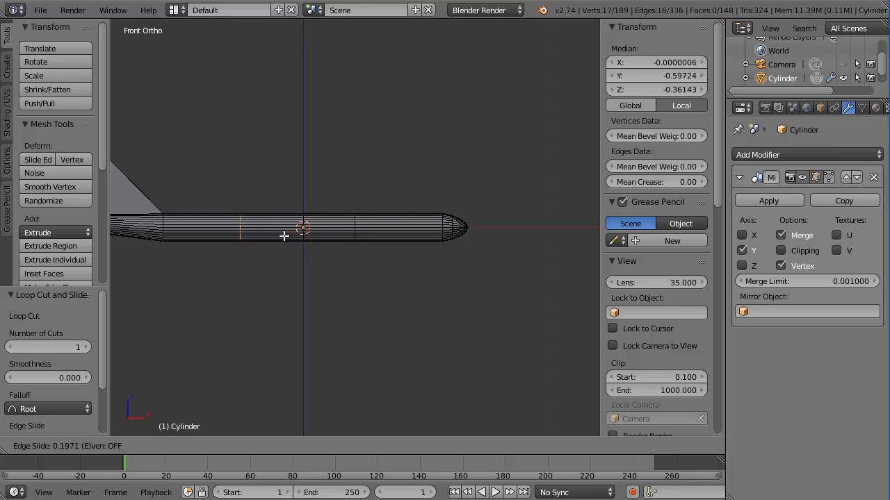
{"action": "left_click", "coordinate": [306, 241]}
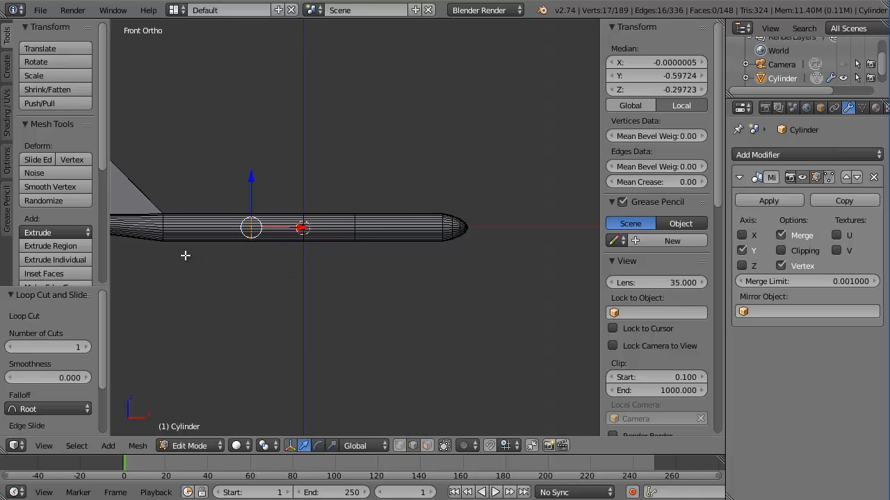
{"action": "scroll", "coordinate": [185, 256], "scroll_direction": "down", "scroll_amount": 3}
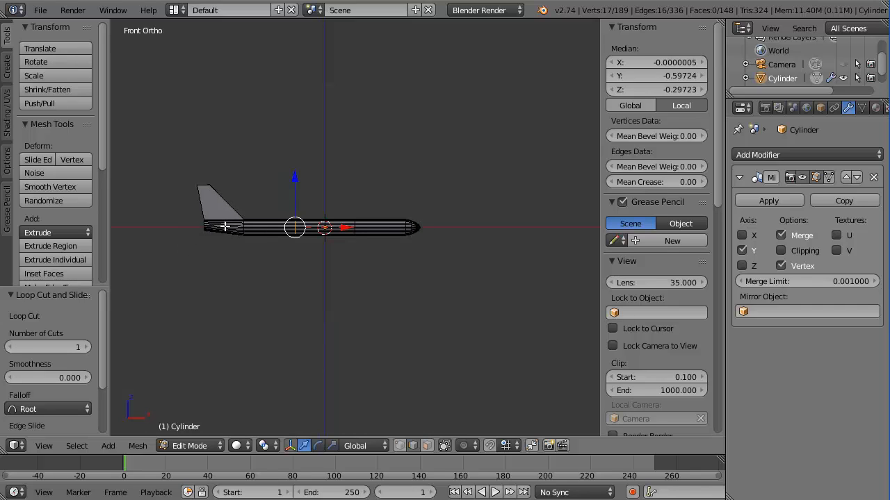
{"action": "scroll", "coordinate": [217, 243], "scroll_direction": "up", "scroll_amount": 5}
Add a third edge loop around the fuselage near the base of the tail fin
{"action": "middle_click_drag", "start_coordinate": [143, 218], "coordinate": [445, 233], "text": "shift"}
{"action": "scroll", "coordinate": [364, 222], "scroll_direction": "up", "scroll_amount": 4}
{"action": "middle_click_drag", "start_coordinate": [199, 257], "coordinate": [246, 251]}
{"action": "scroll", "coordinate": [300, 247], "scroll_direction": "up", "scroll_amount": 3}
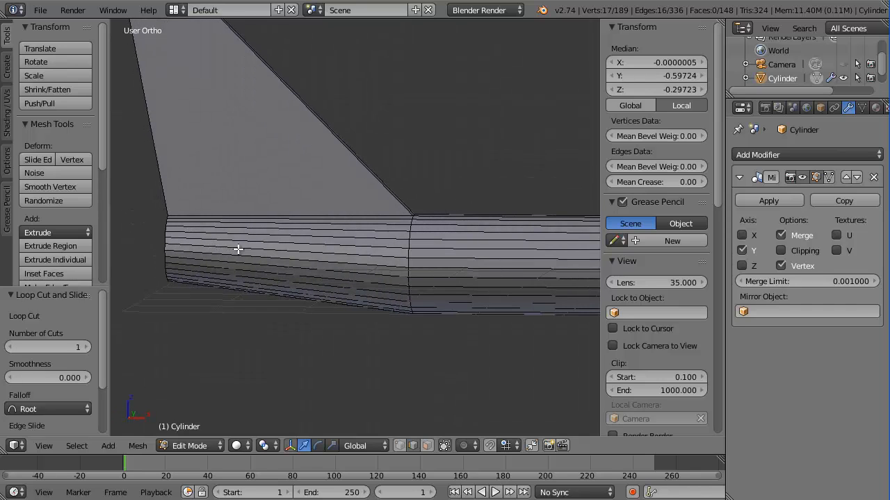
{"action": "key", "text": "ctrl+r"}
{"action": "left_click", "coordinate": [238, 247]}
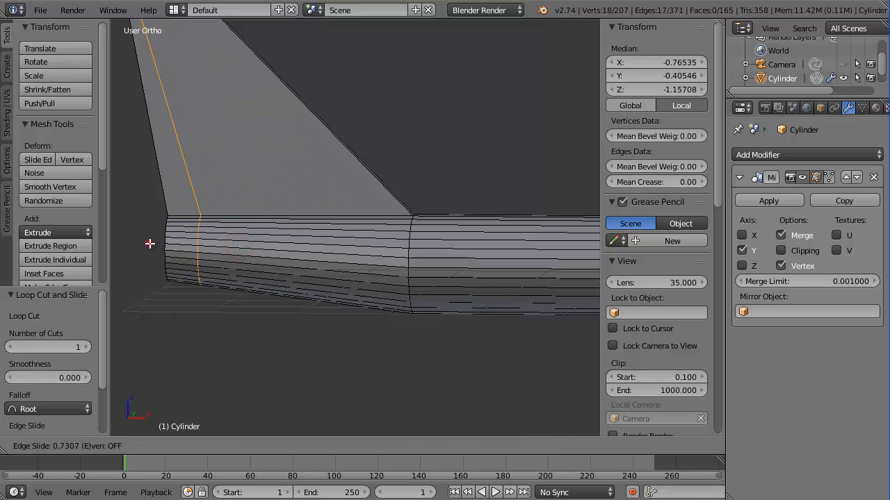
{"action": "left_click", "coordinate": [150, 243]}
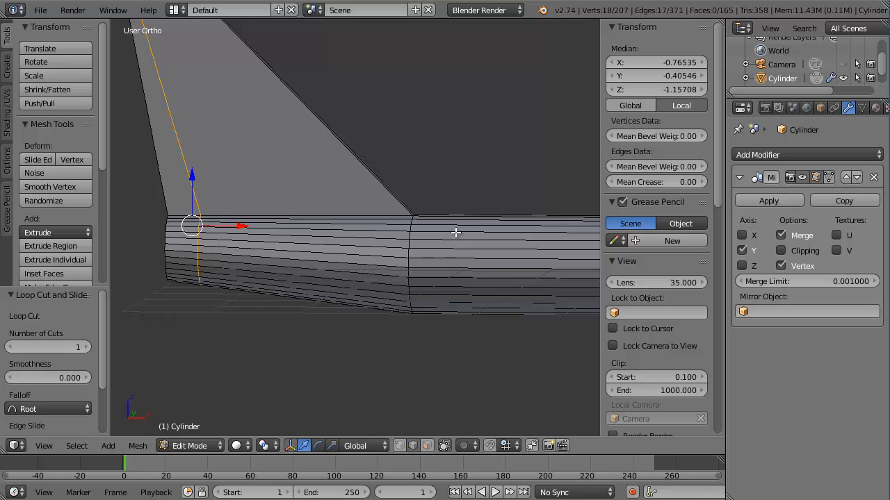
{"action": "scroll", "coordinate": [457, 230], "scroll_direction": "down", "scroll_amount": 6}
{"action": "middle_click_drag", "start_coordinate": [517, 246], "coordinate": [302, 225], "text": "shift"}
{"action": "scroll", "coordinate": [302, 224], "scroll_direction": "up", "scroll_amount": 5}
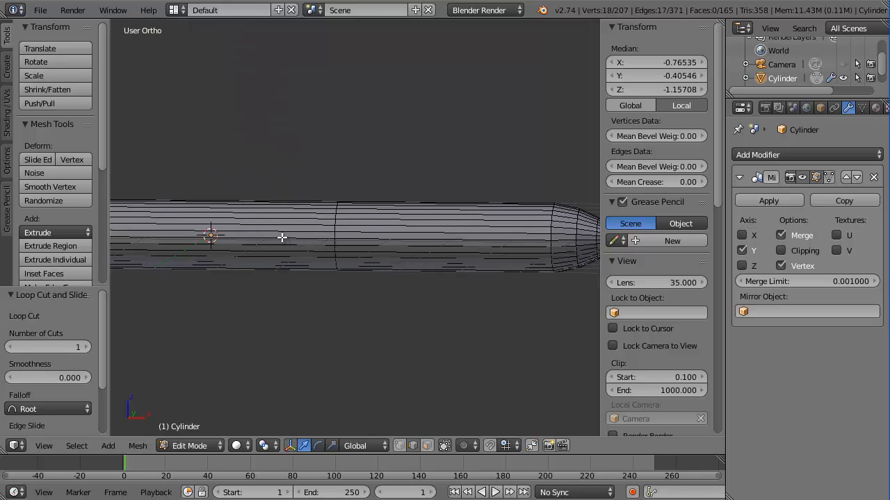
{"action": "key", "text": "ctrl+Tab"}
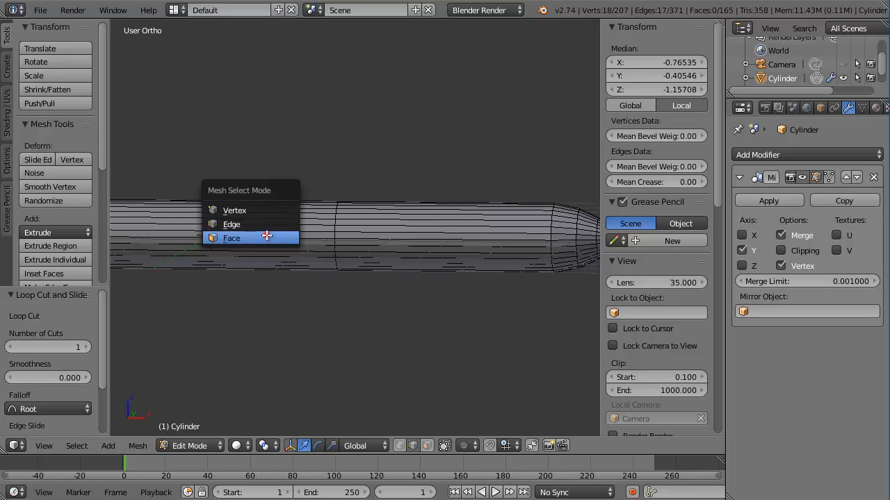
Select a side face of the fuselage and extrude it outward from the top view into a wing
{"action": "left_click", "coordinate": [266, 237]}
{"action": "right_click", "coordinate": [266, 232]}
{"action": "scroll", "coordinate": [285, 232], "scroll_direction": "down", "scroll_amount": 3}
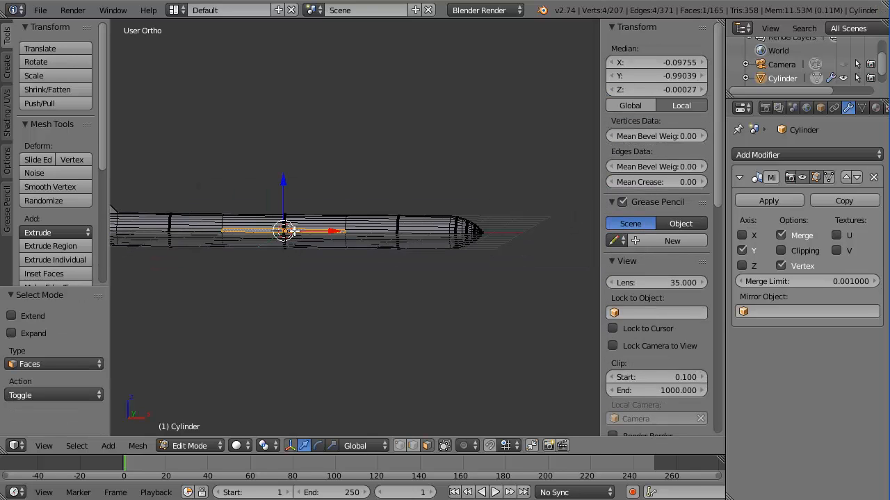
{"action": "key", "text": "KP_7"}
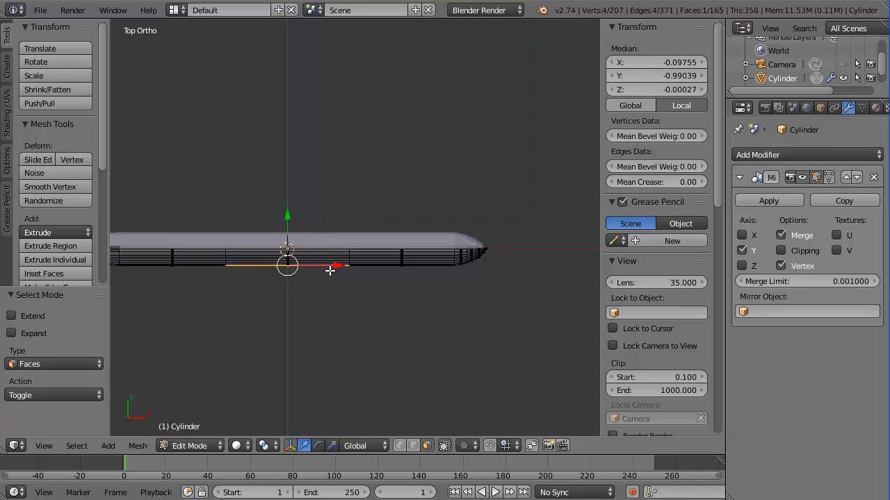
{"action": "scroll", "coordinate": [351, 278], "scroll_direction": "down", "scroll_amount": 3}
{"action": "key", "text": "e"}
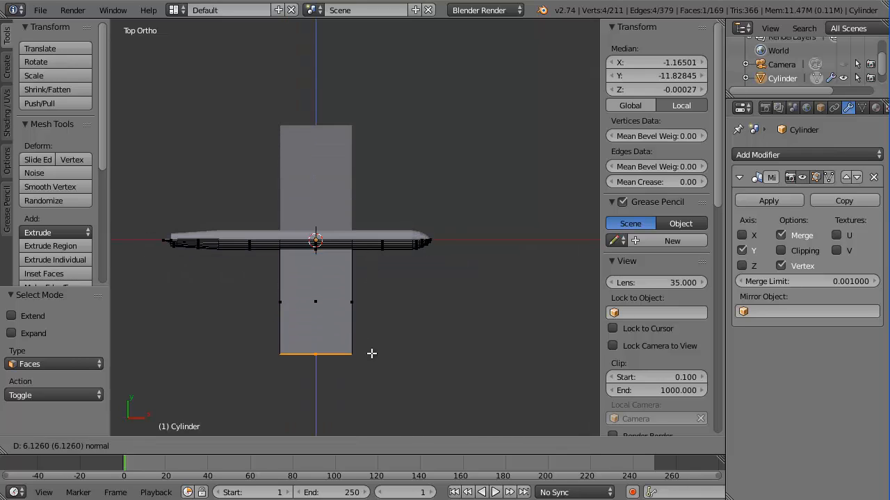
{"action": "left_click", "coordinate": [370, 351]}
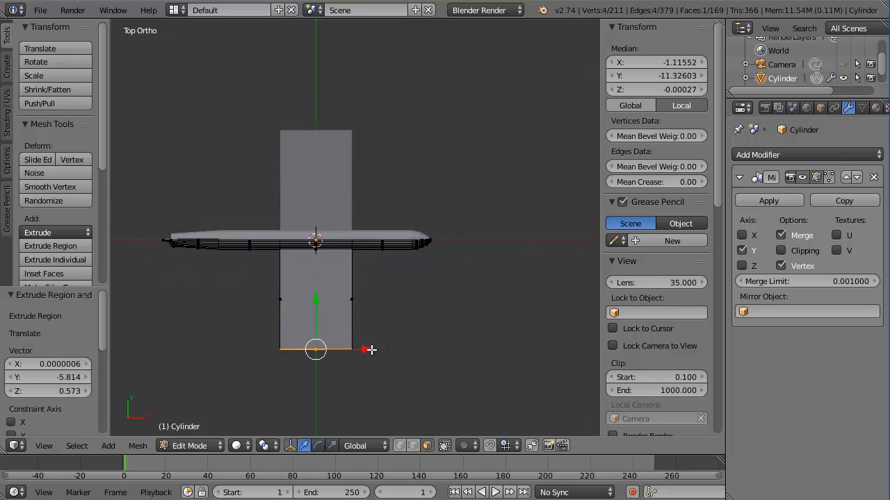
In vertex wireframe mode, select the wing tip vertices and sweep them -1.857 along X
{"action": "key", "text": "ctrl+Tab"}
{"action": "left_click", "coordinate": [337, 323]}
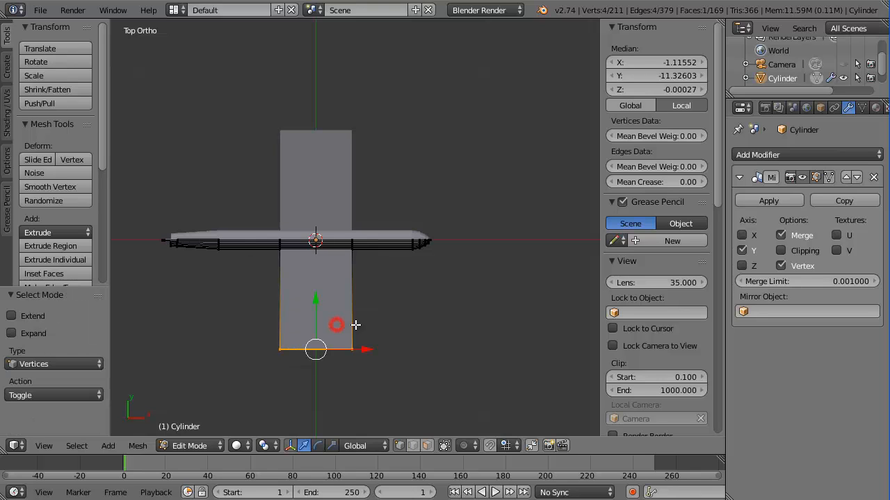
{"action": "key", "text": "z"}
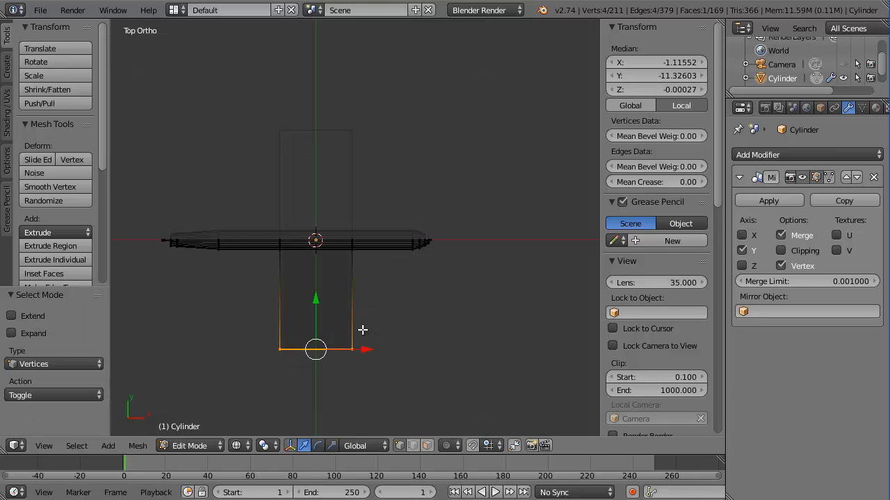
{"action": "key", "text": "a"}
{"action": "left_click", "coordinate": [350, 346]}
{"action": "left_click_drag", "start_coordinate": [398, 352], "coordinate": [360, 353]}
{"action": "left_click_drag", "start_coordinate": [259, 336], "coordinate": [312, 351]}
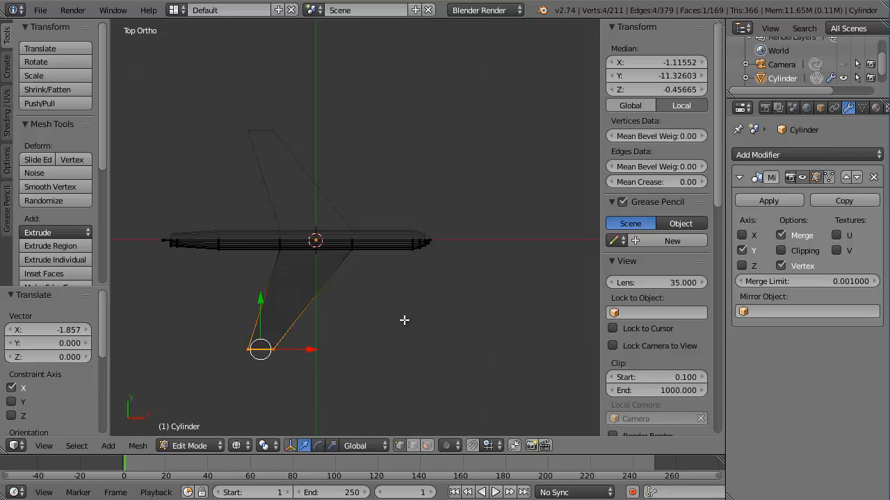
Return to solid shading and orbit around the plane to inspect the new swept wing
{"action": "middle_click_drag", "start_coordinate": [404, 320], "coordinate": [336, 155]}
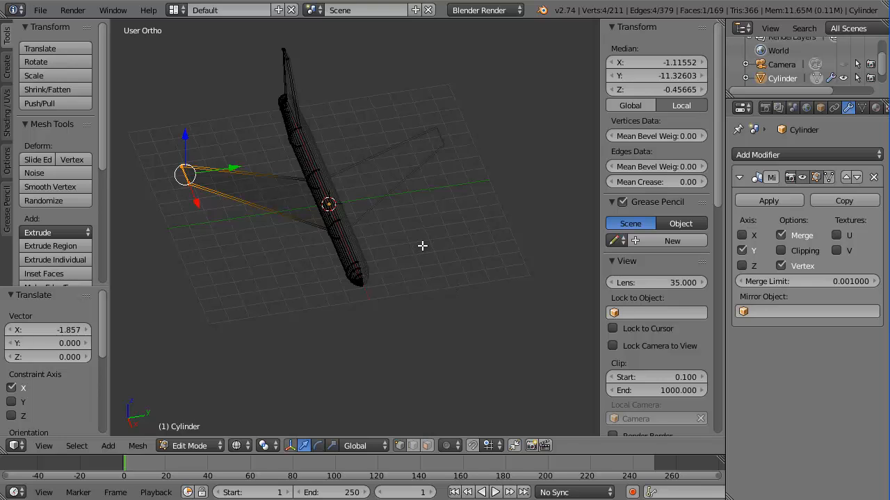
{"action": "key", "text": "z"}
{"action": "middle_click_drag", "start_coordinate": [424, 255], "coordinate": [397, 234]}
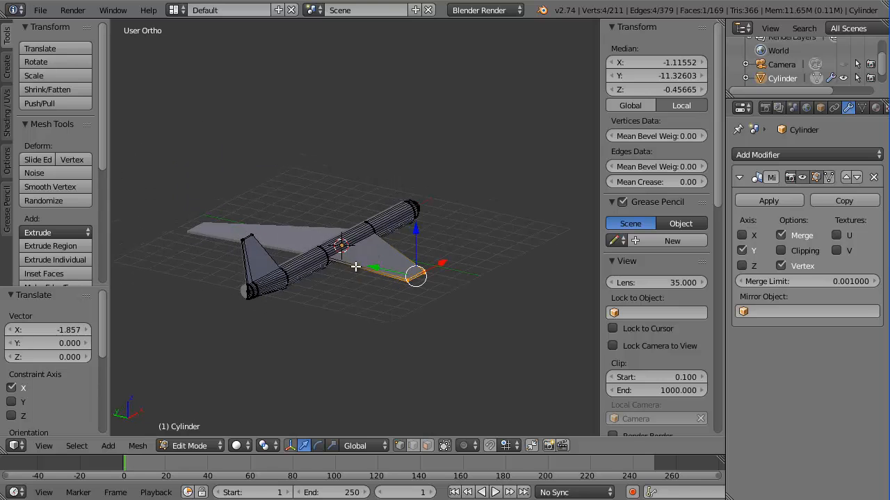
{"action": "middle_click_drag", "start_coordinate": [355, 267], "coordinate": [221, 231]}
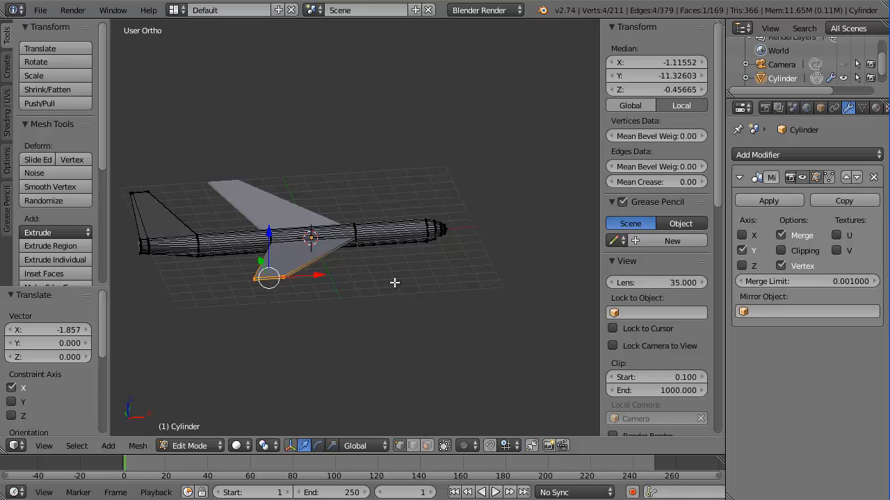
In Object Mode, add a Subdivision Surface modifier with View and Render at 3, and shade smooth
{"action": "key", "text": "Tab"}
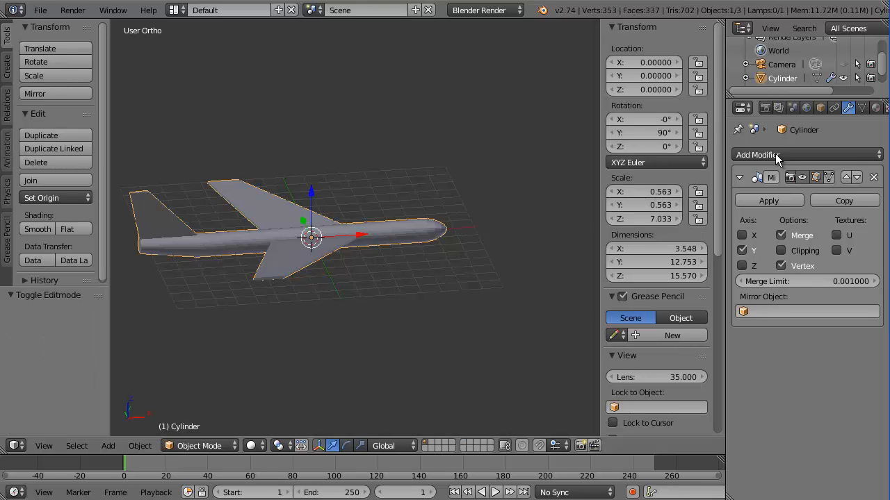
{"action": "left_click", "coordinate": [866, 154]}
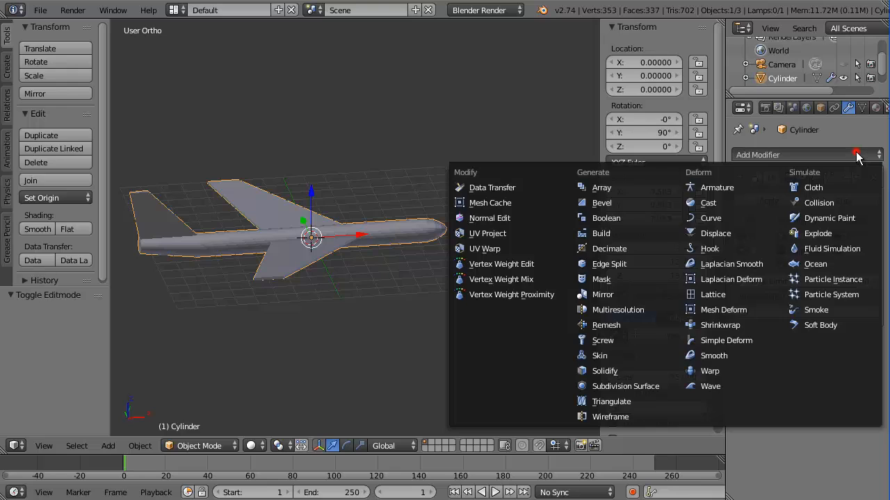
{"action": "left_click", "coordinate": [641, 386]}
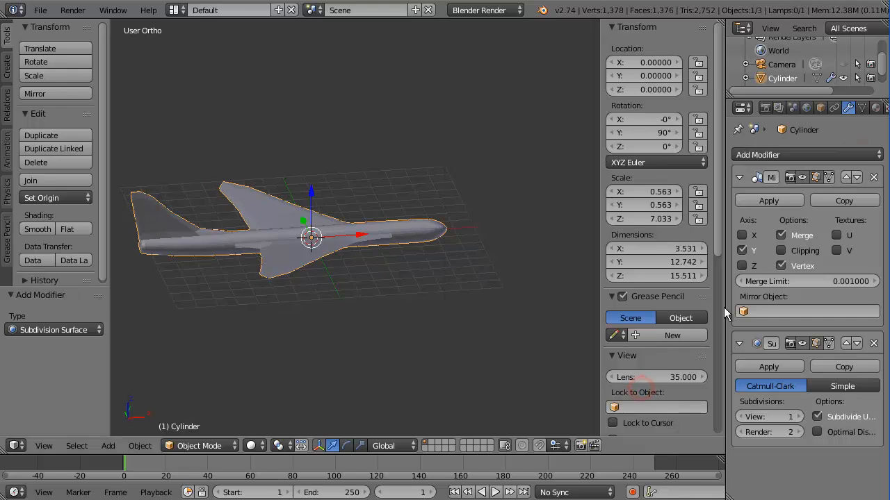
{"action": "left_click", "coordinate": [797, 416]}
{"action": "left_click", "coordinate": [797, 416]}
{"action": "left_click", "coordinate": [797, 433]}
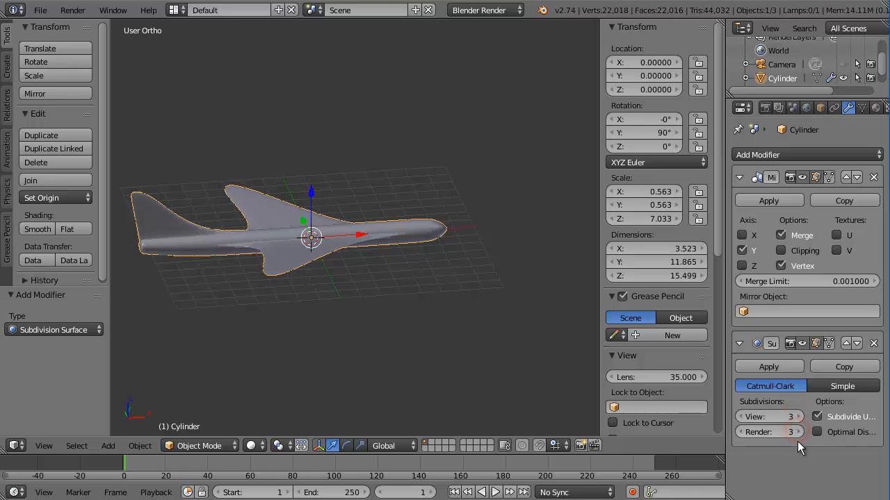
{"action": "left_click", "coordinate": [35, 228]}
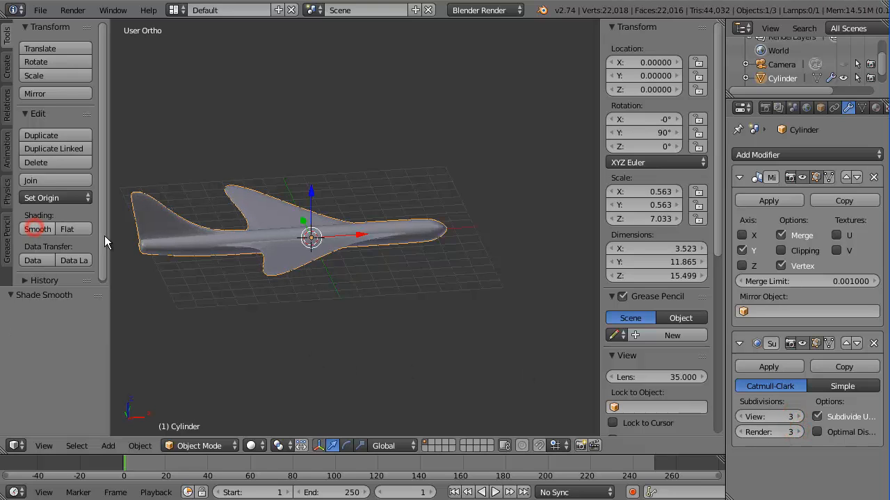
{"action": "middle_click_drag", "start_coordinate": [334, 273], "coordinate": [298, 262]}
Back in Edit Mode, cut a trial edge loop across the wing, then undo it
{"action": "key", "text": "Tab"}
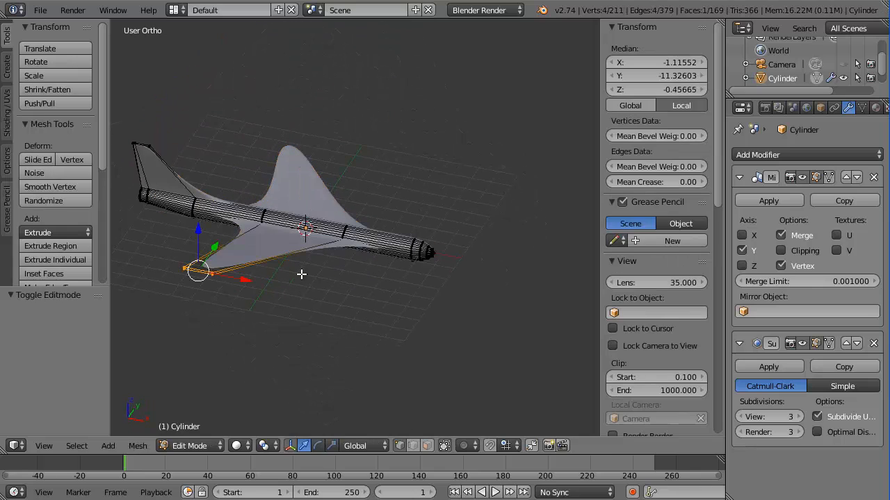
{"action": "key", "text": "ctrl+r"}
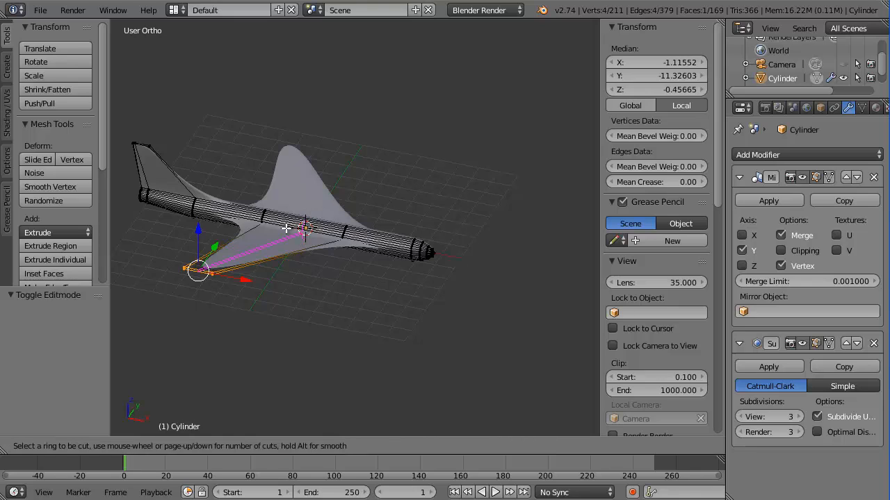
{"action": "left_click", "coordinate": [286, 225]}
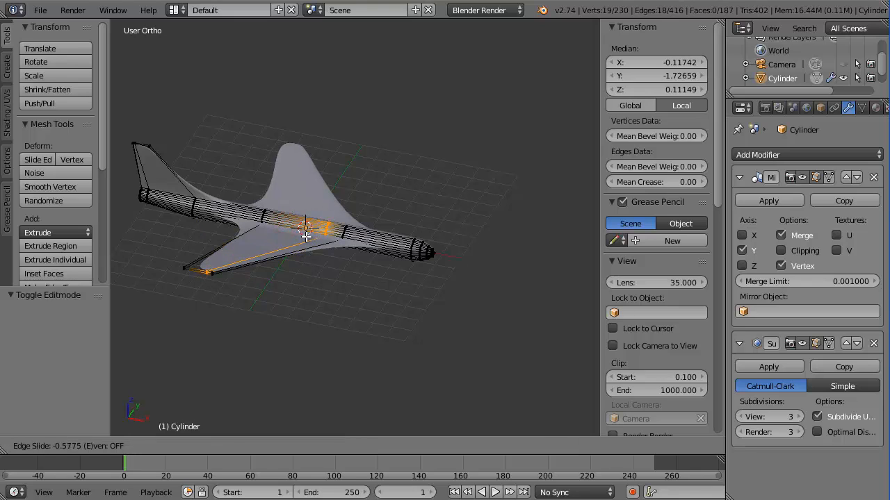
{"action": "left_click", "coordinate": [306, 236]}
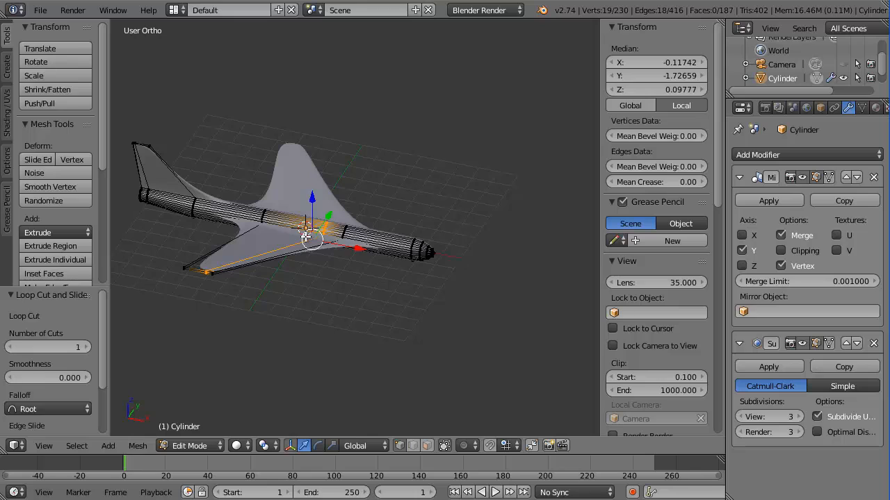
{"action": "key", "text": "ctrl+z"}
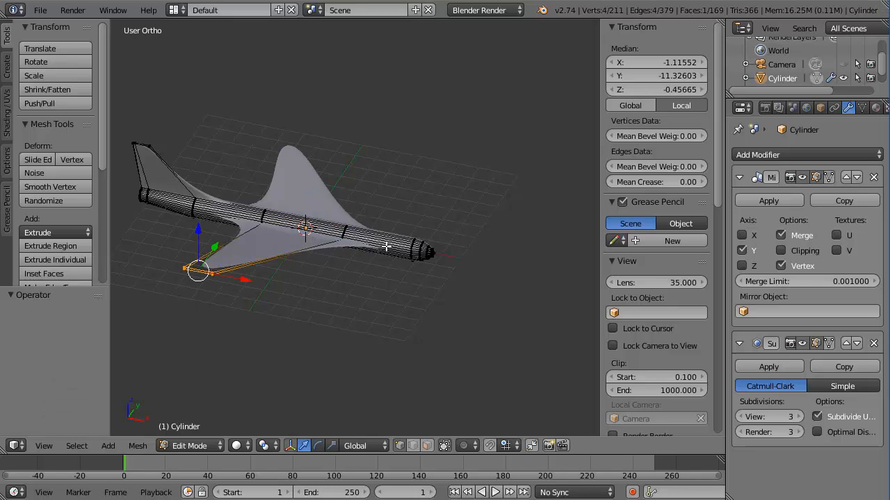
Add edge loops on the front fuselage near the nose and the rear fuselage near the tail
{"action": "key", "text": "ctrl+r"}
{"action": "left_click", "coordinate": [382, 245]}
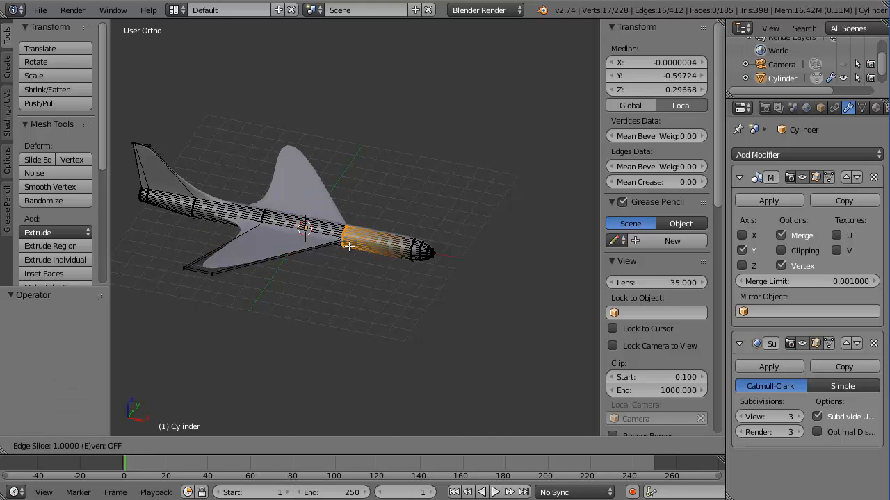
{"action": "left_click", "coordinate": [346, 239]}
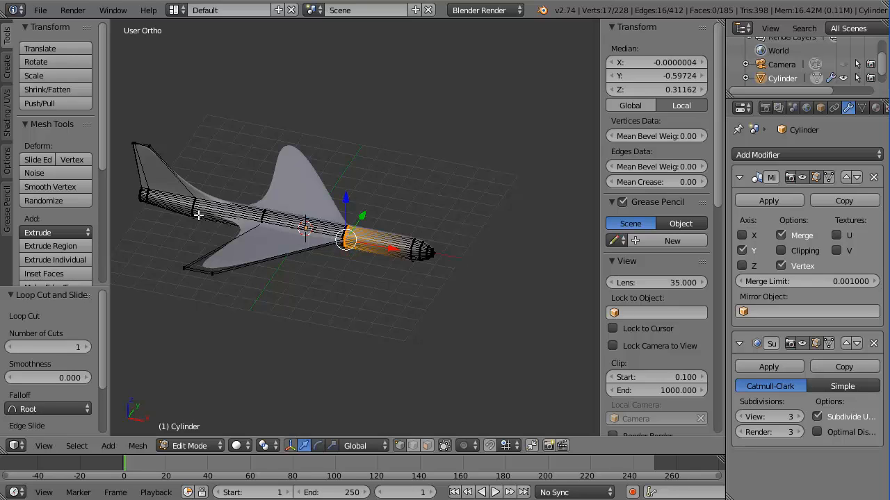
{"action": "key", "text": "ctrl+r"}
{"action": "left_click", "coordinate": [231, 219]}
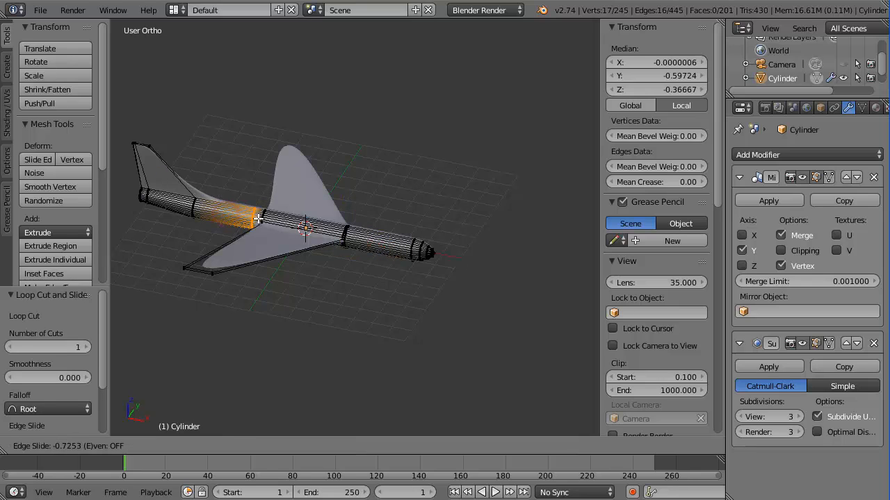
{"action": "left_click", "coordinate": [258, 218]}
{"action": "key", "text": "ctrl+r"}
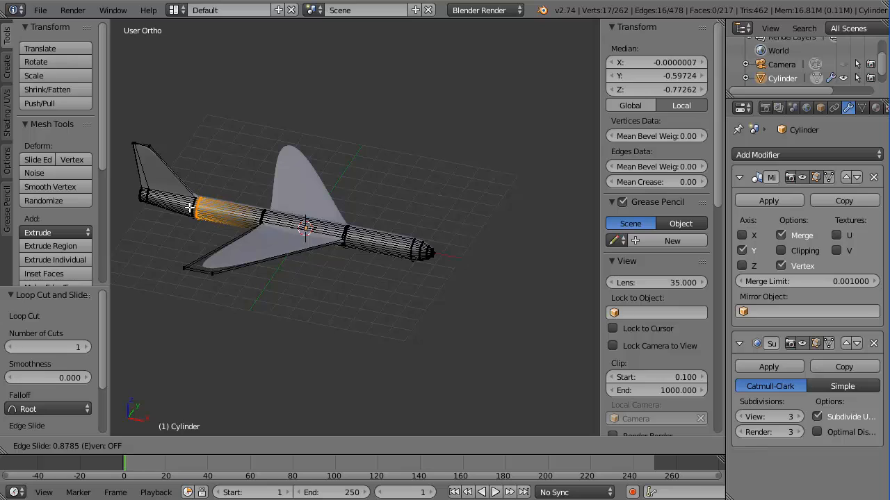
{"action": "left_click", "coordinate": [190, 204]}
Cut an edge loop across the wing slid toward the tip, then view the sharper airplane in Object Mode
{"action": "key", "text": "ctrl+r"}
{"action": "left_click", "coordinate": [237, 251]}
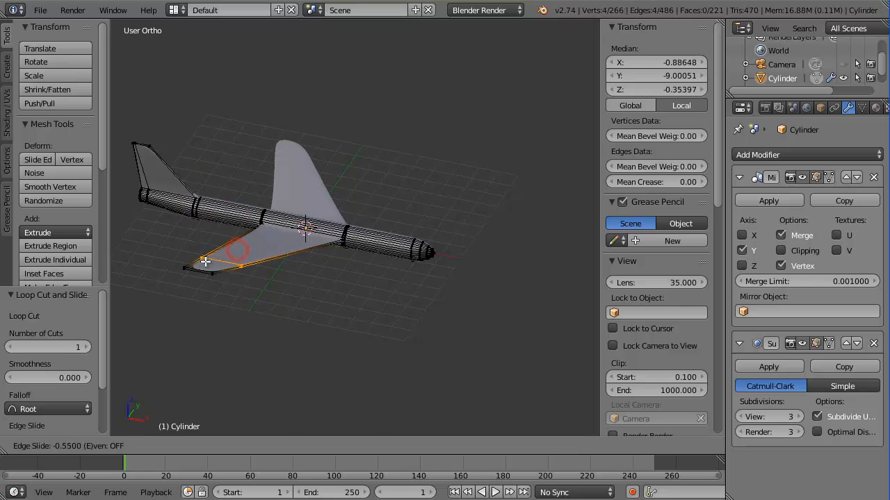
{"action": "left_click", "coordinate": [200, 265]}
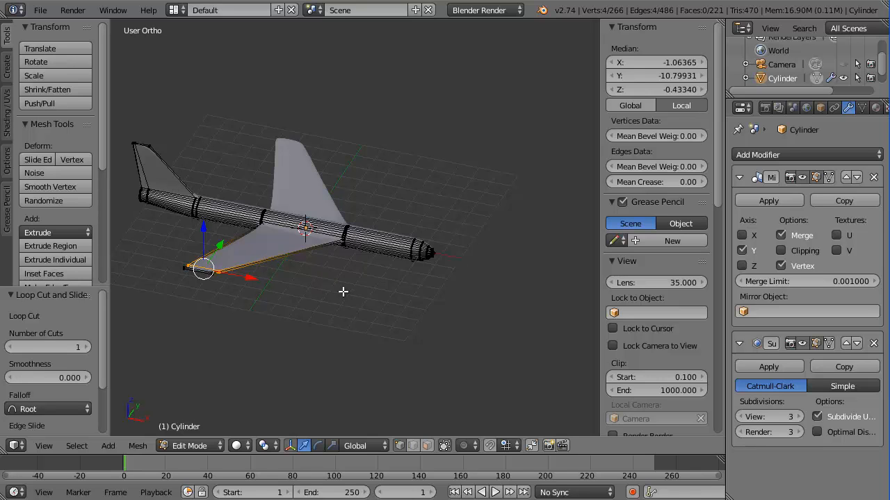
{"action": "key", "text": "Tab"}
{"action": "middle_click_drag", "start_coordinate": [358, 245], "coordinate": [415, 295]}
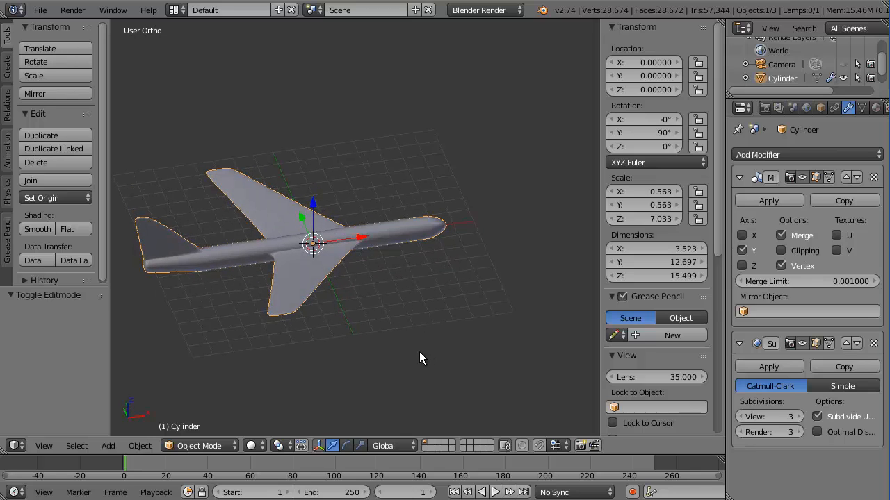